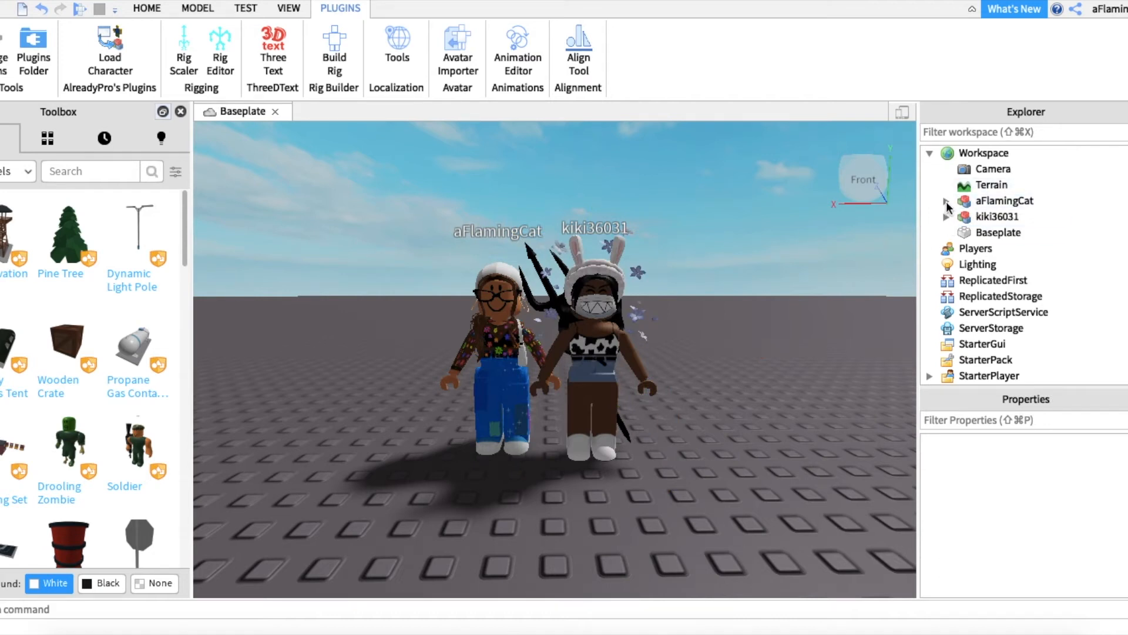
# Step: Delete the brown hair with bandana, the earring hoops and the Missy Glasses from the character in blue jeans
pyautogui.click(946, 202)
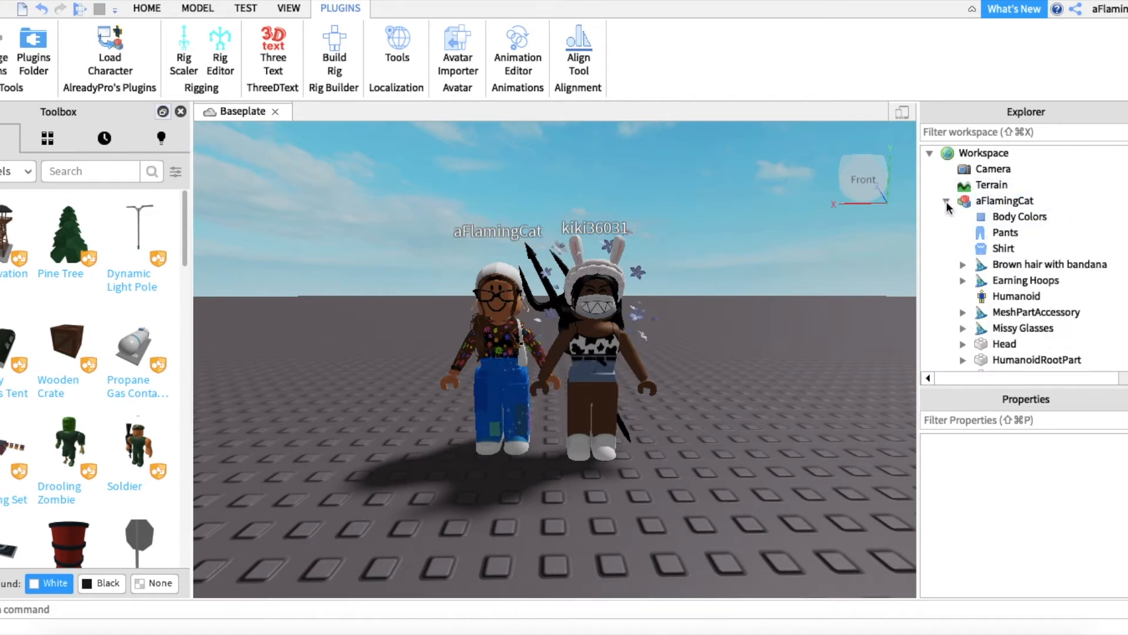
pyautogui.click(1006, 266)
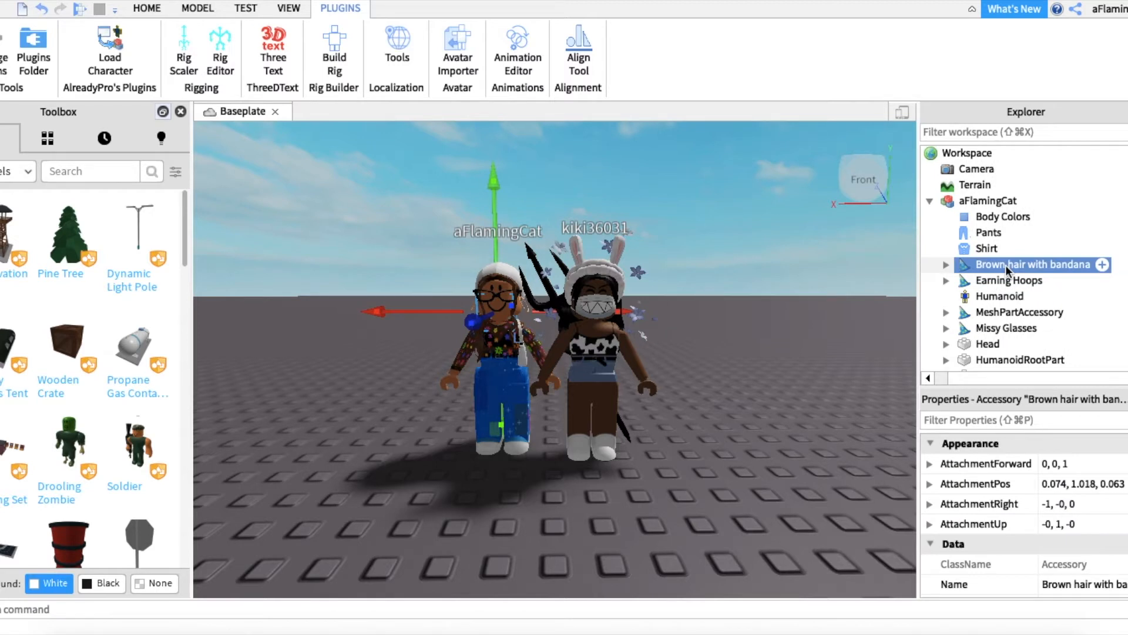
pyautogui.press('Delete')
pyautogui.click(1006, 265)
pyautogui.press('Delete')
pyautogui.click(1008, 280)
pyautogui.click(1016, 297)
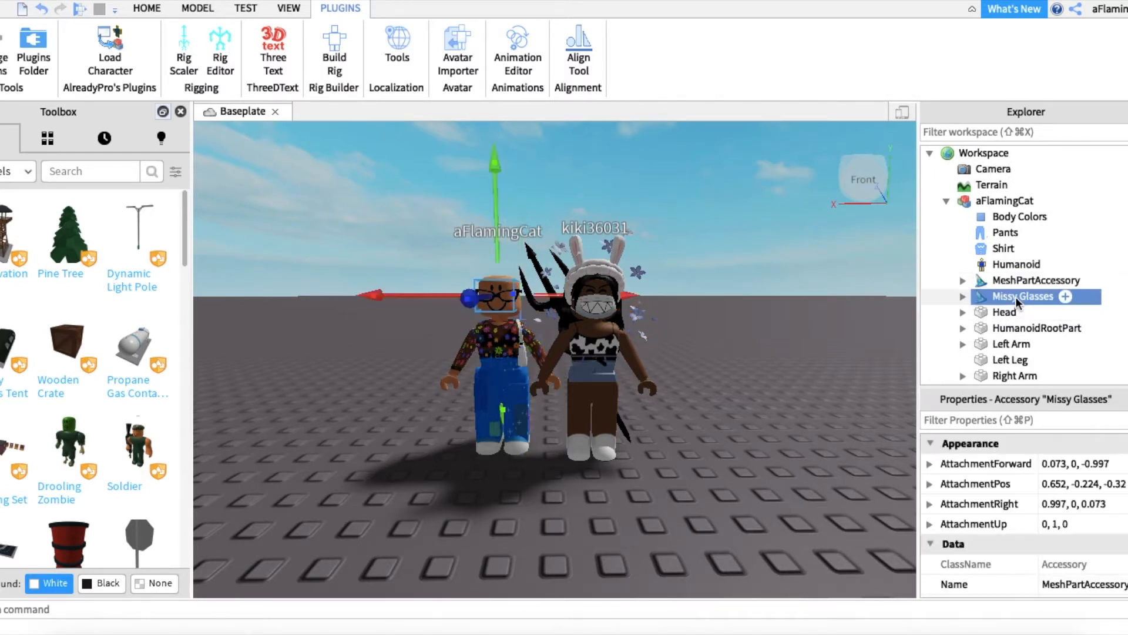
pyautogui.press('Delete')
# Step: Select the face decal inside the Head of the character in blue jeans
pyautogui.click(963, 296)
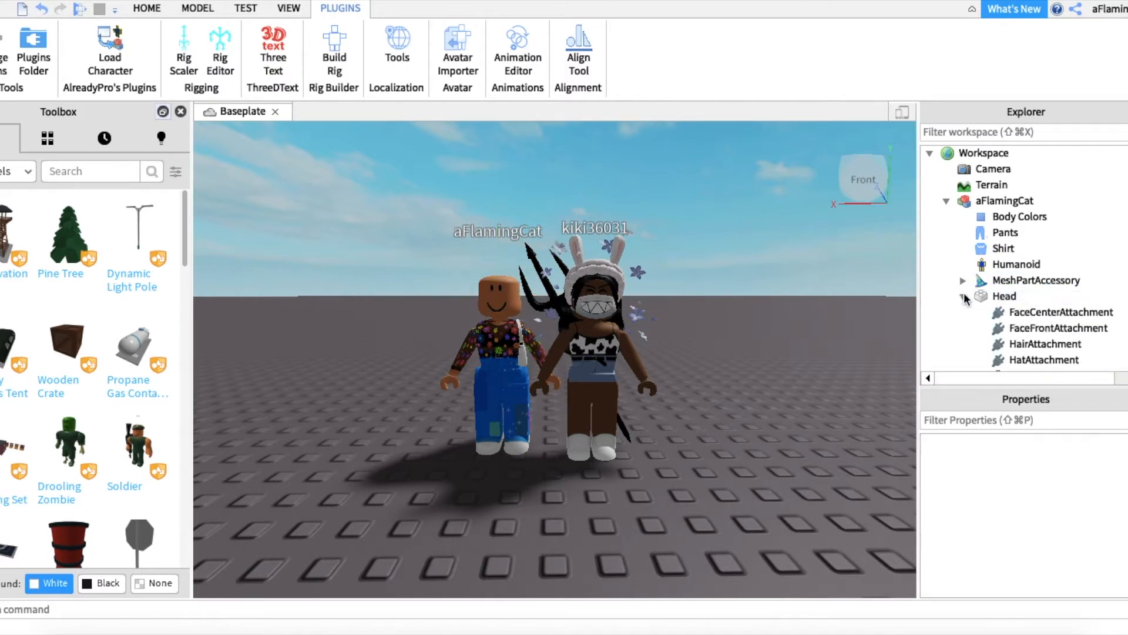
pyautogui.scroll(-2, 1012, 285)
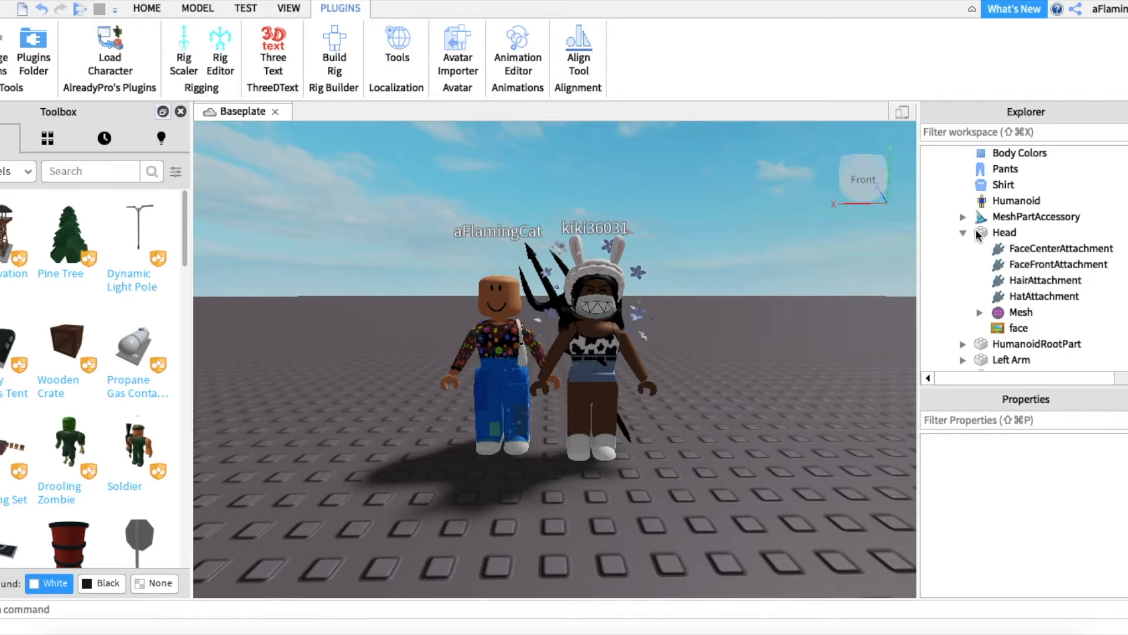
pyautogui.click(1012, 329)
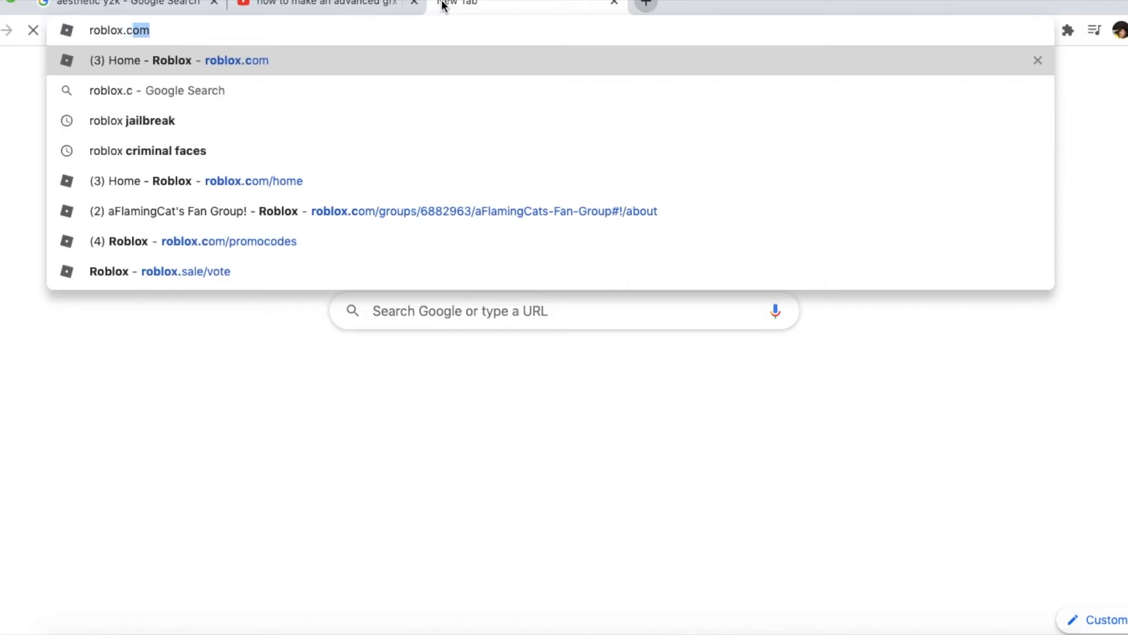
# Step: Switch to Chrome, search the Roblox Avatar Shop for "super super happy", open Super Super Happy Face and select its page address for copying
pyautogui.write('oblox.co')
pyautogui.press('Return')
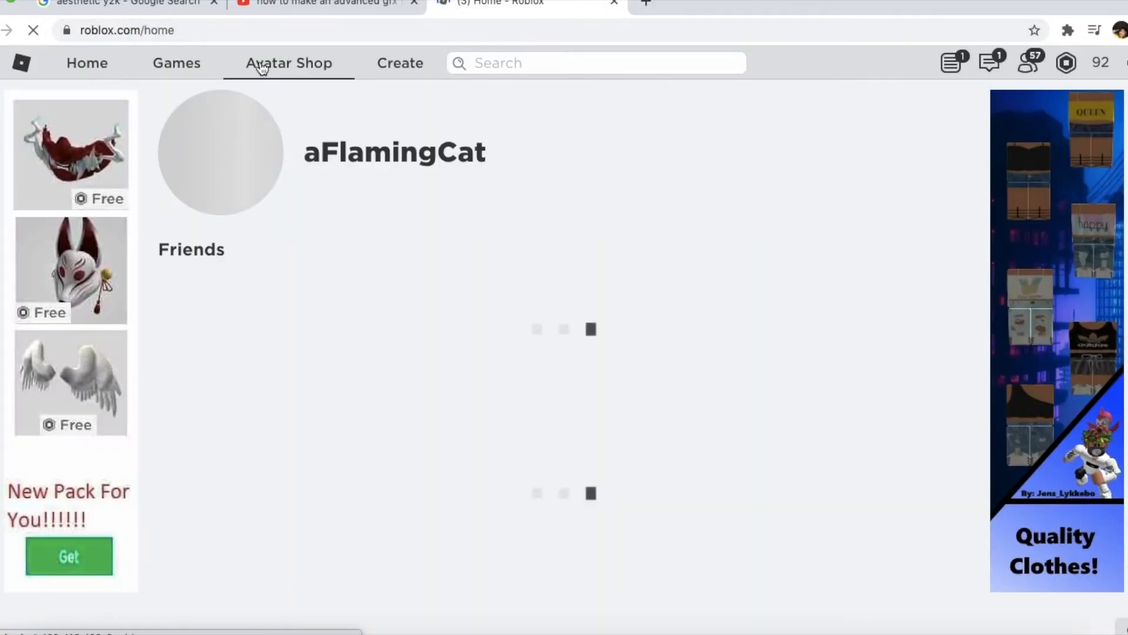
pyautogui.click(262, 64)
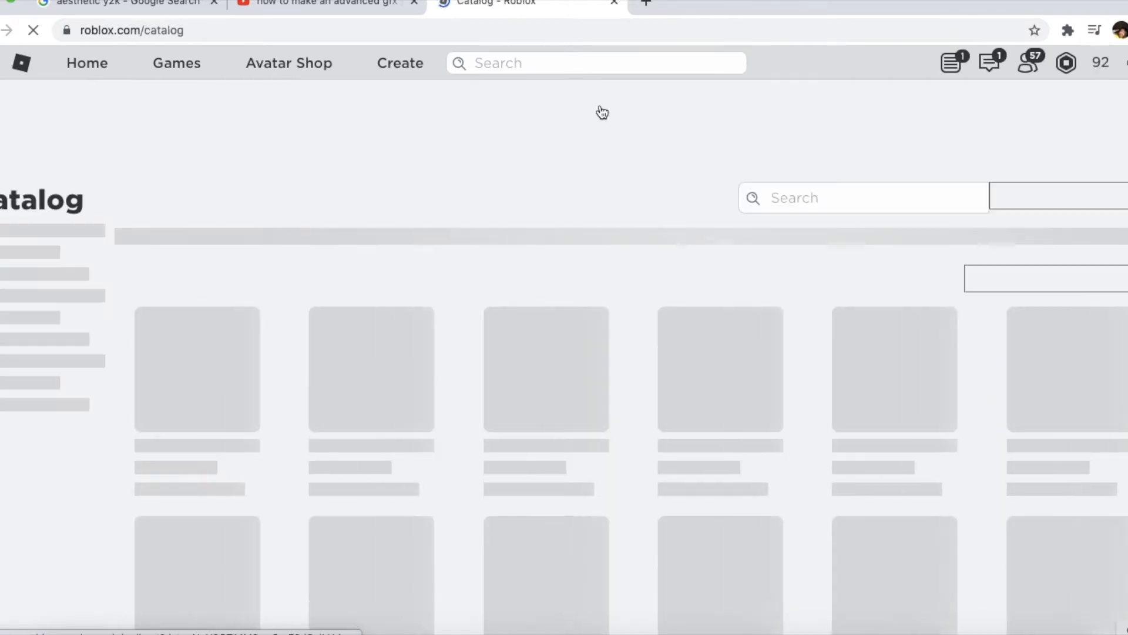
pyautogui.click(801, 201)
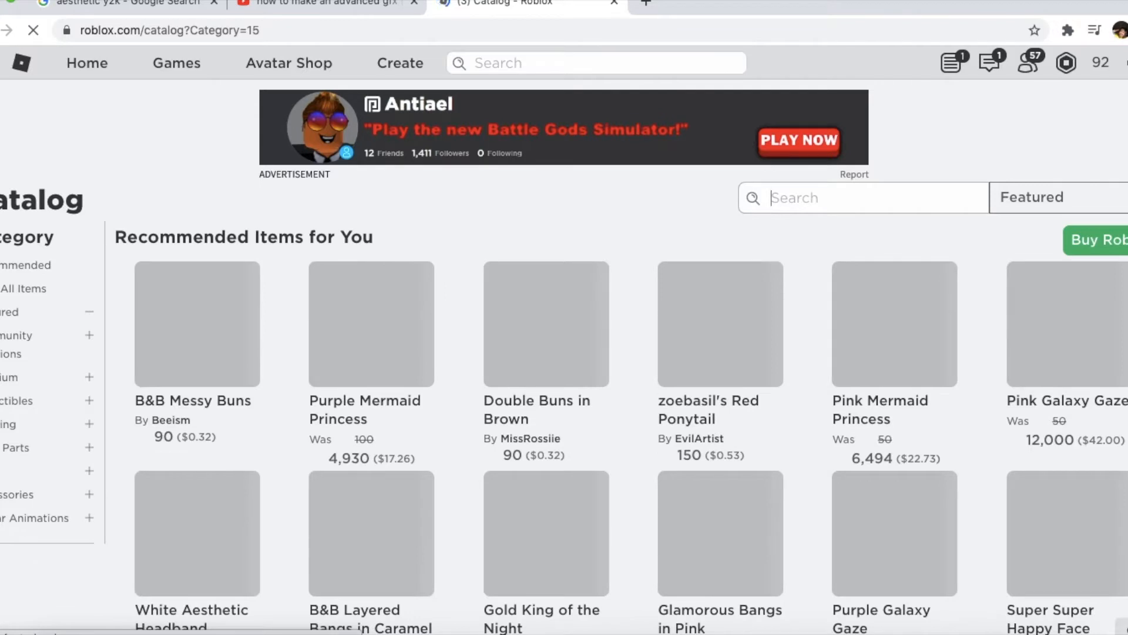
pyautogui.write('super super happy')
pyautogui.press('Return')
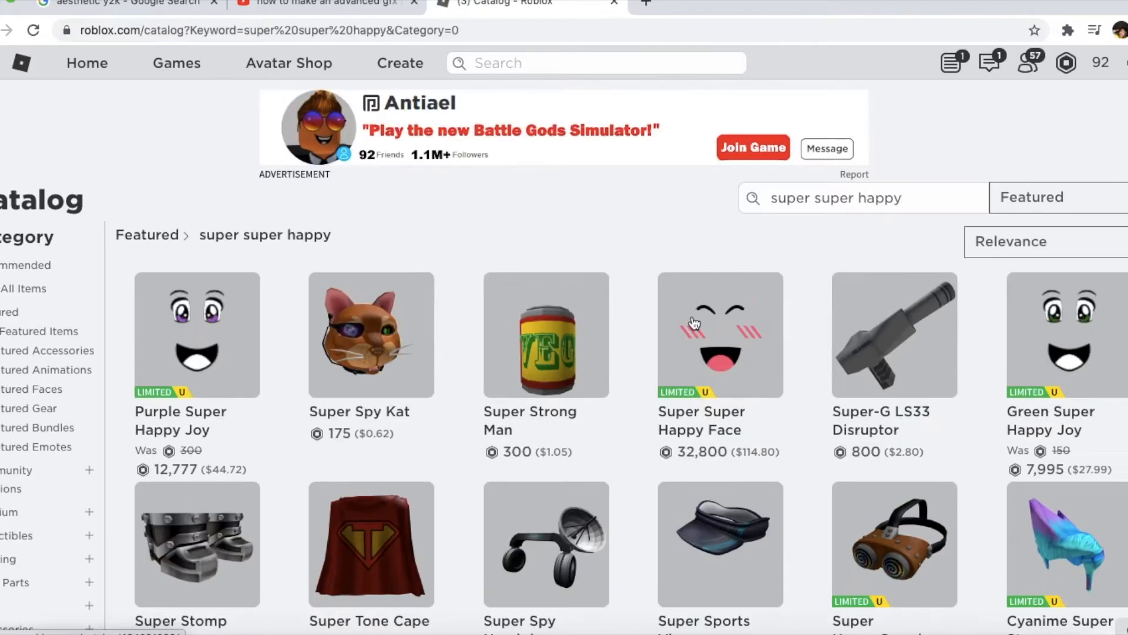
pyautogui.click(694, 323)
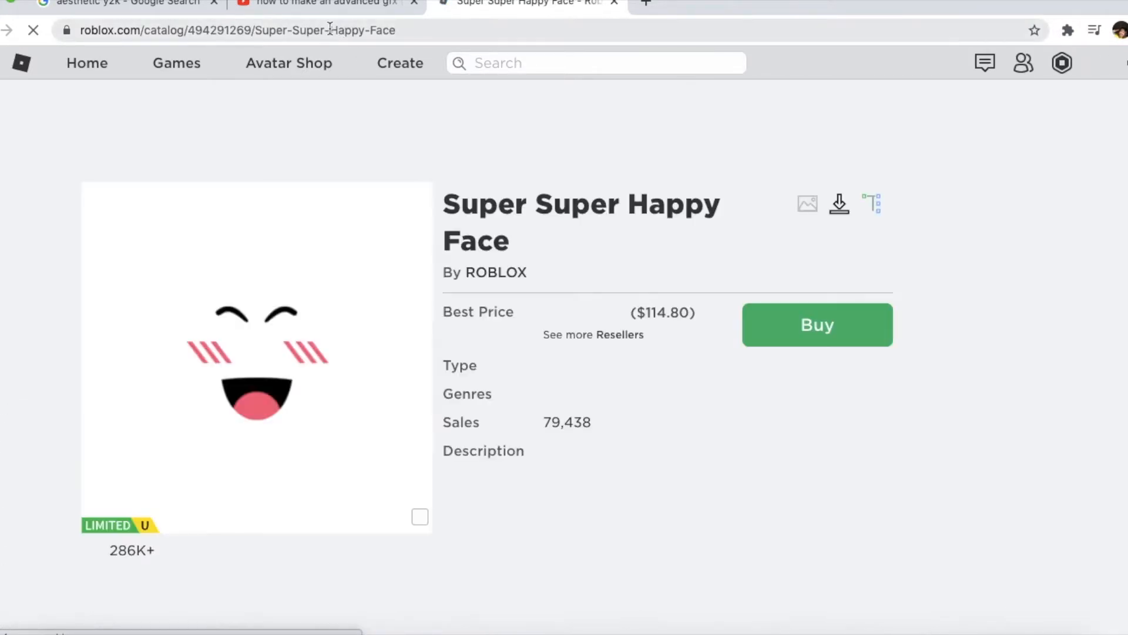
pyautogui.click(329, 30)
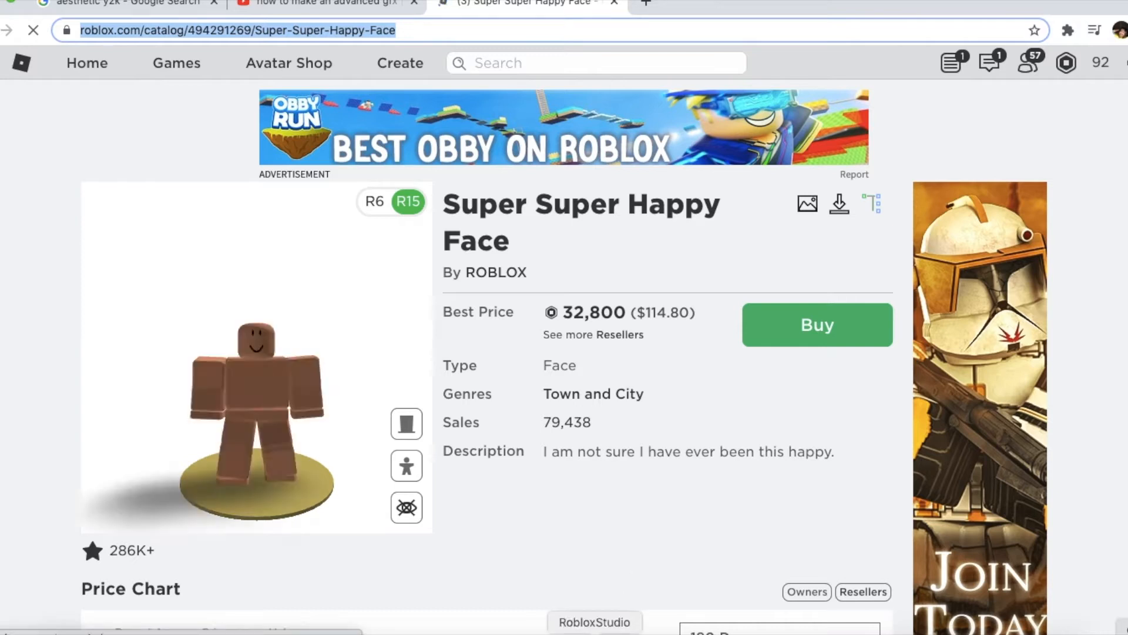
# Step: Switch to Roblox Studio and paste the Super Super Happy Face address as the Texture of the selected face decal
pyautogui.click(598, 633)
pyautogui.moveTo(968, 330)
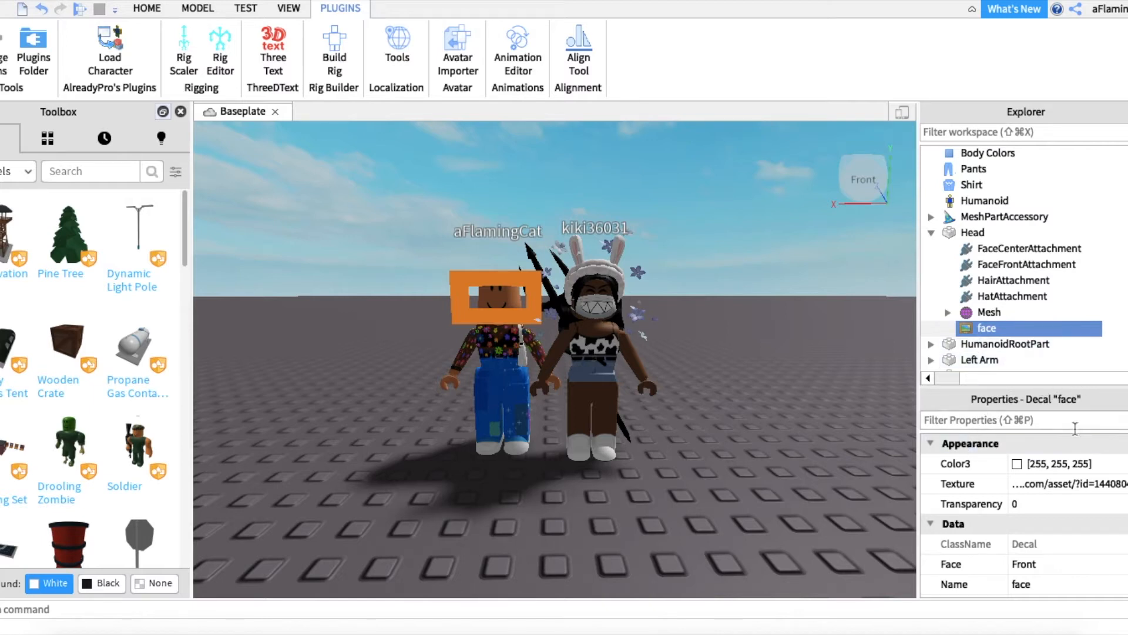
pyautogui.click(1023, 489)
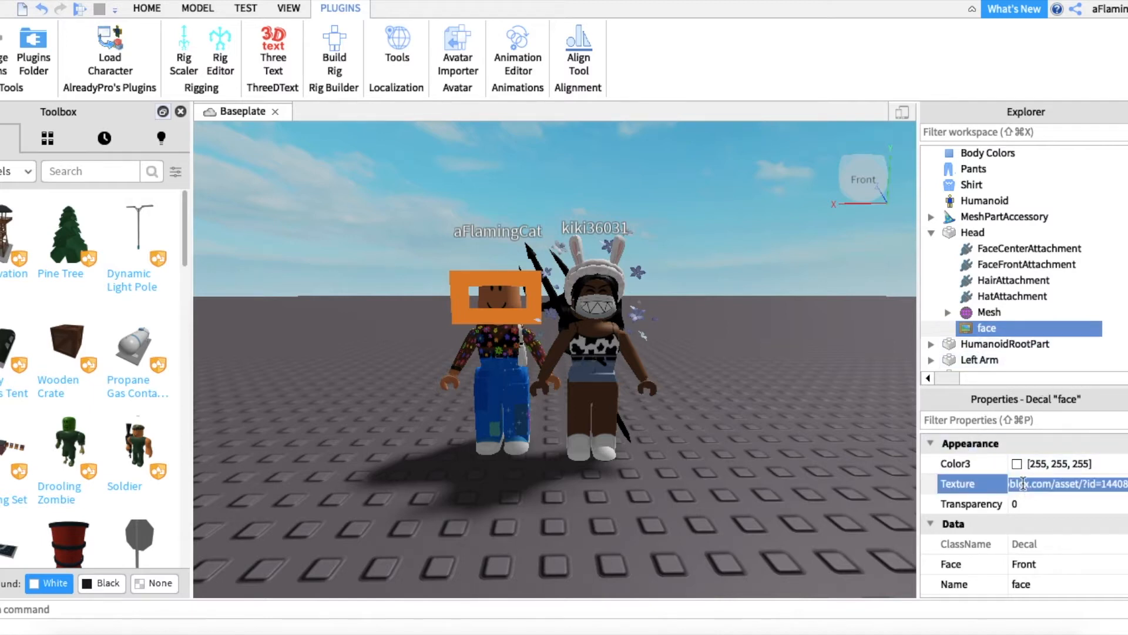
pyautogui.press('super+v')
pyautogui.press('Return')
pyautogui.click(734, 401)
pyautogui.moveTo(734, 401); pyautogui.dragTo(730, 394, button='right')
pyautogui.scroll(5, 731, 399)
pyautogui.scroll(-3, 731, 393)
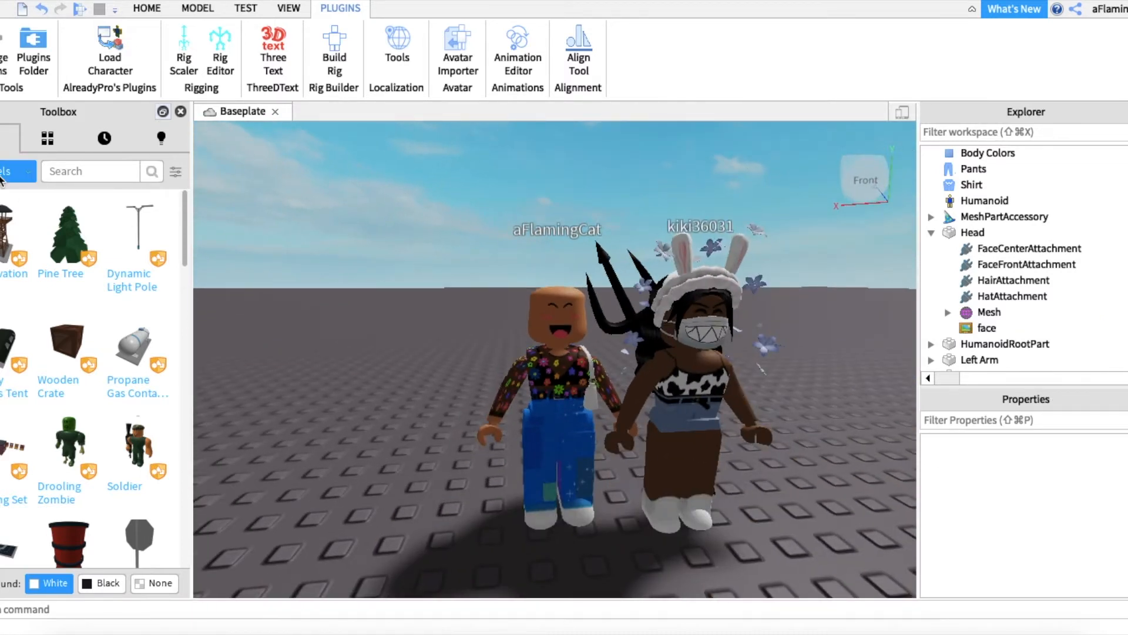
# Step: Switch the Toolbox to images and clear the Texture of the face decal on the character in blue jeans
pyautogui.click(3, 177)
pyautogui.click(7, 210)
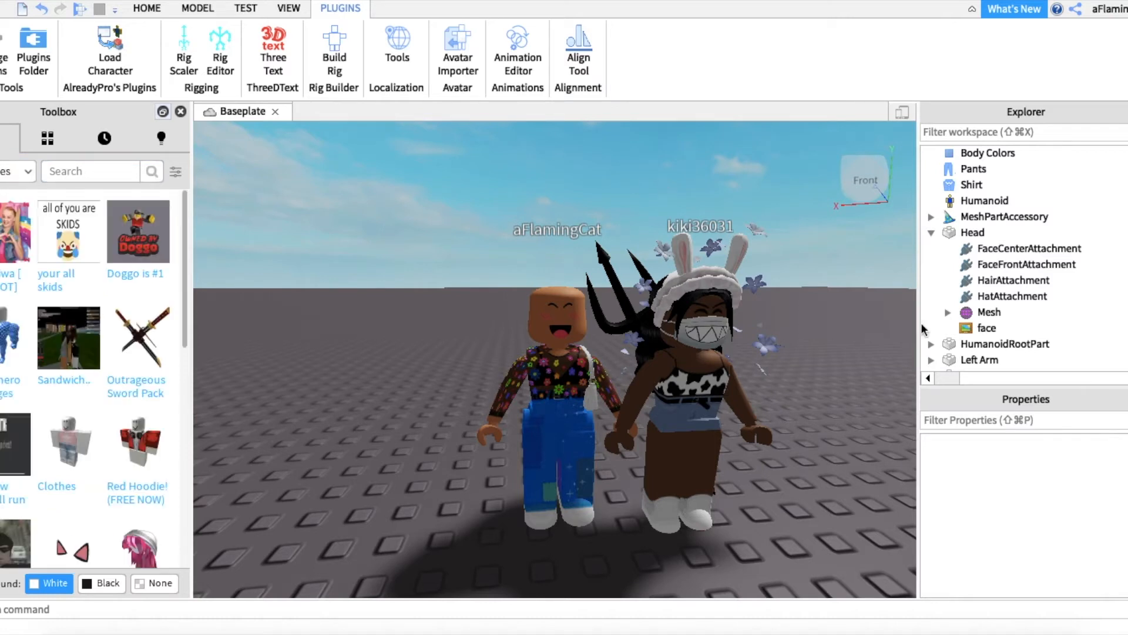
pyautogui.click(987, 328)
pyautogui.click(1038, 484)
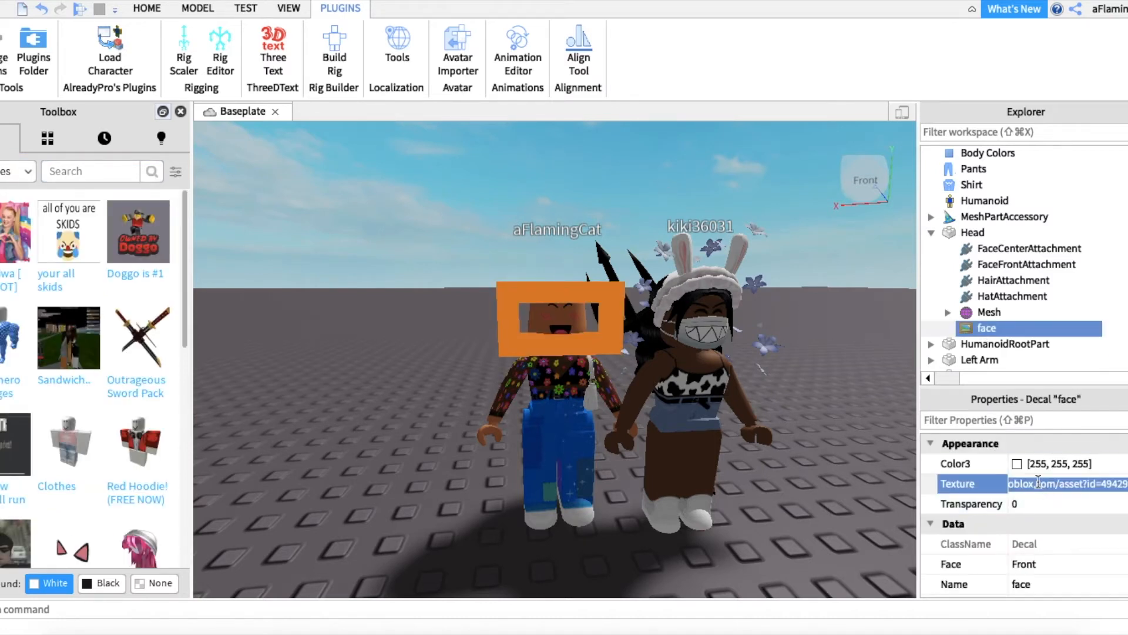
pyautogui.press('BackSpace')
pyautogui.press('Return')
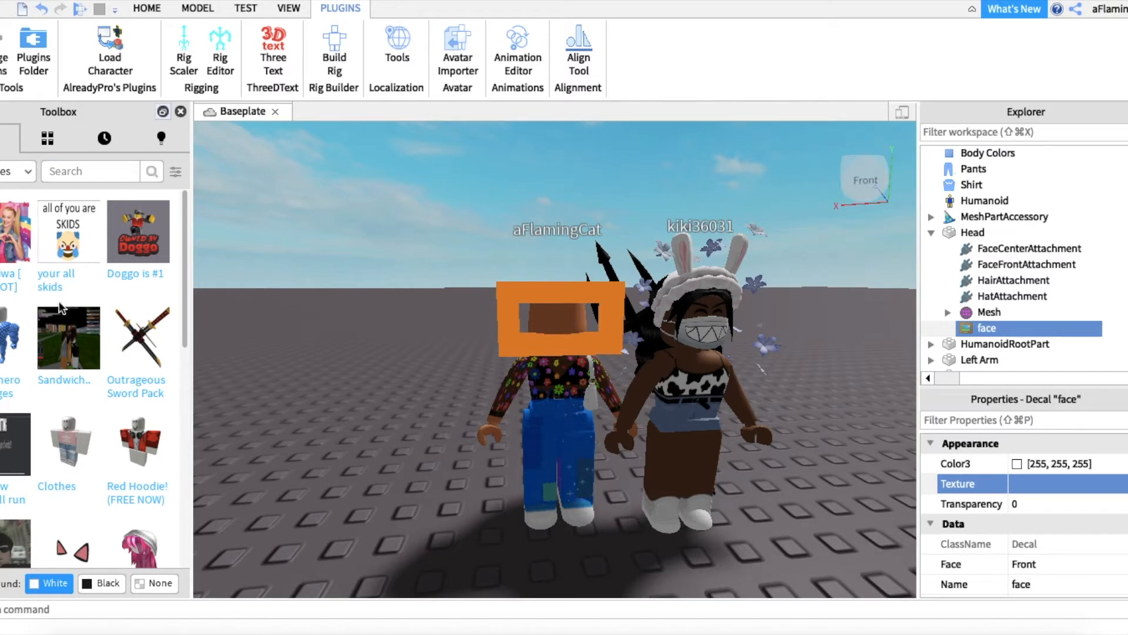
# Step: Search the Toolbox for "mermaid face" and place the Rainbow mermaid face image on the blank head
pyautogui.write('merma')
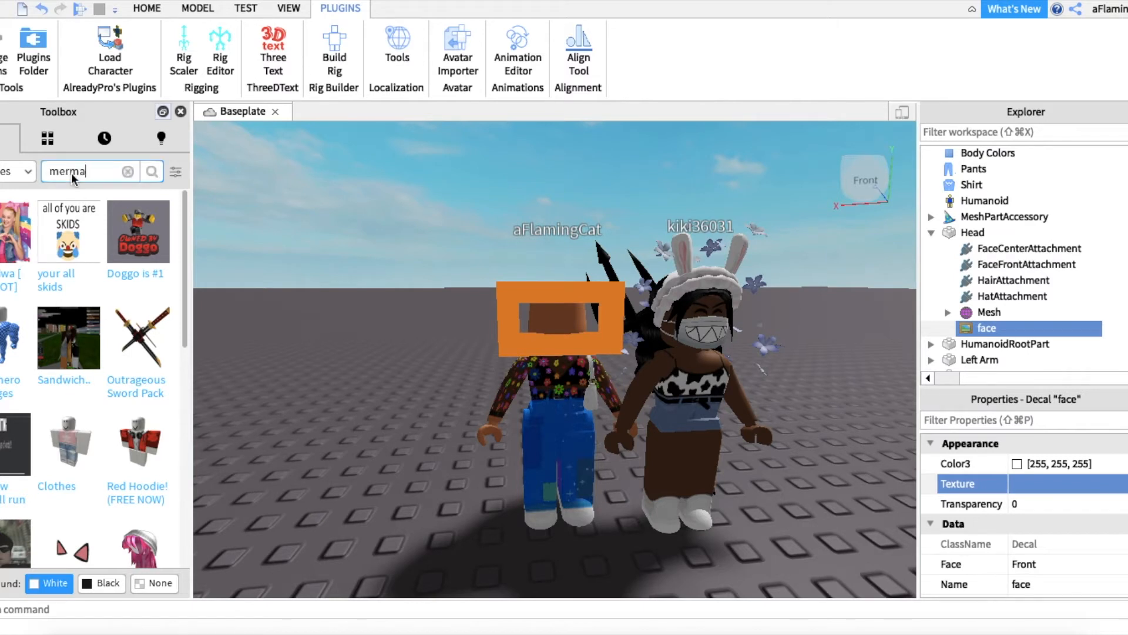
pyautogui.write('id face')
pyautogui.click(272, 337)
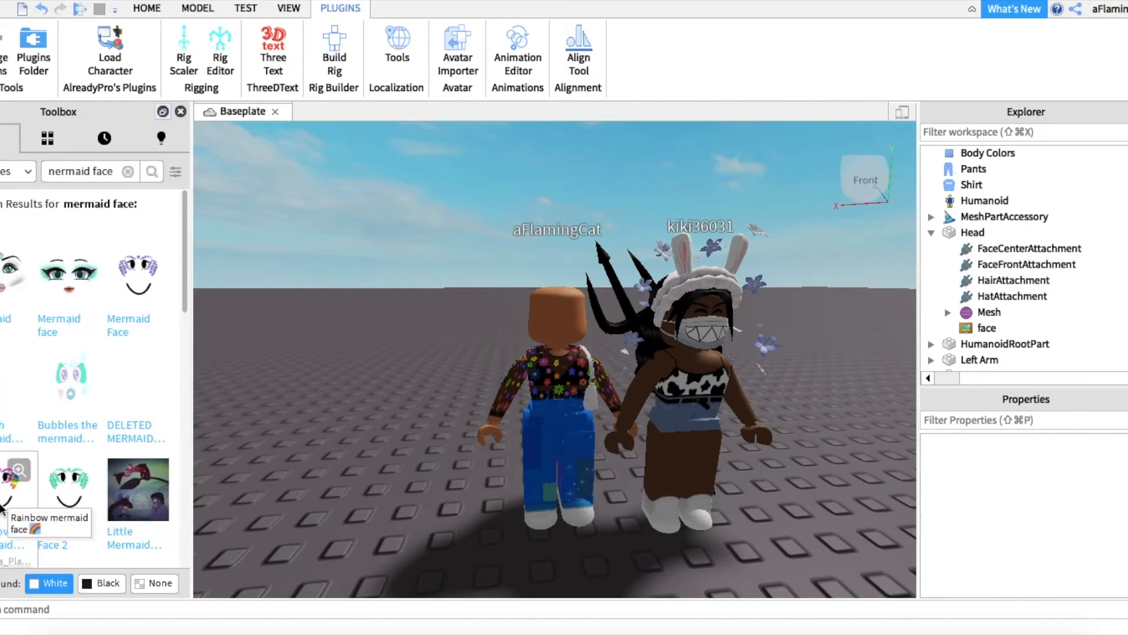
pyautogui.moveTo(3, 507); pyautogui.dragTo(555, 323)
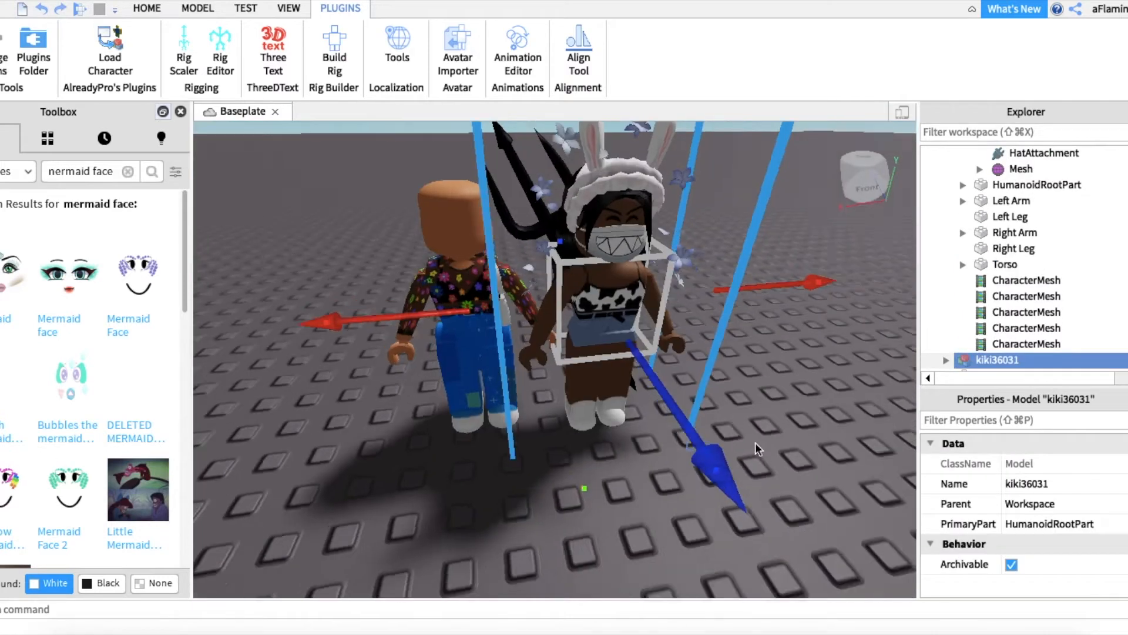
pyautogui.scroll(5, 756, 442)
pyautogui.moveTo(756, 442); pyautogui.dragTo(756, 442, button='right')
pyautogui.scroll(-4, 756, 442)
pyautogui.scroll(-3, 757, 442)
pyautogui.scroll(4, 757, 443)
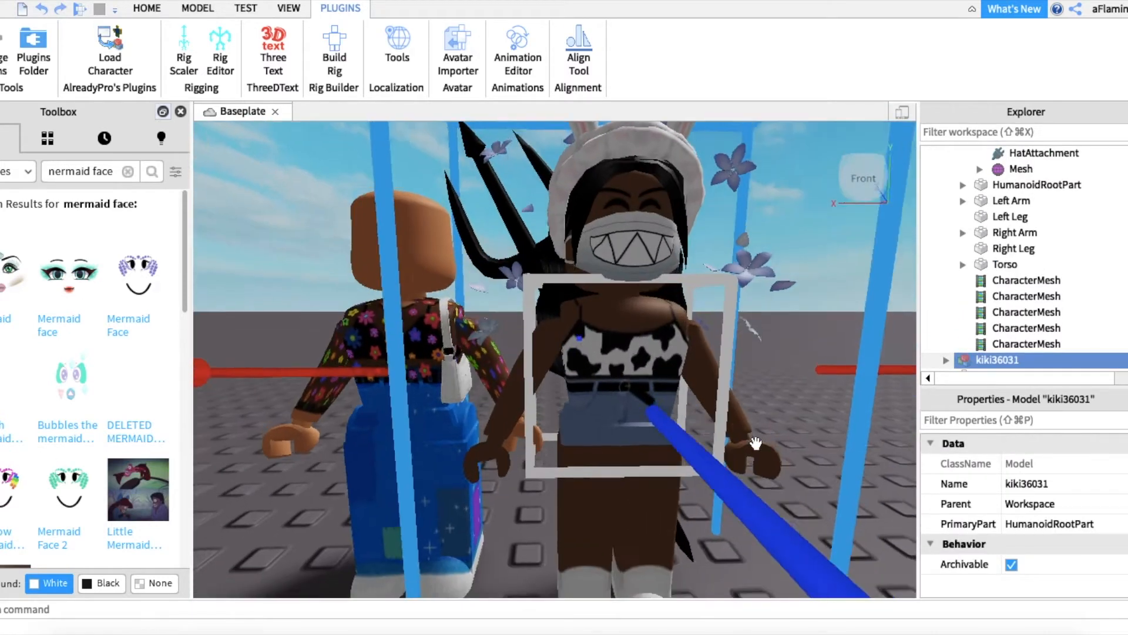
pyautogui.scroll(-4, 756, 443)
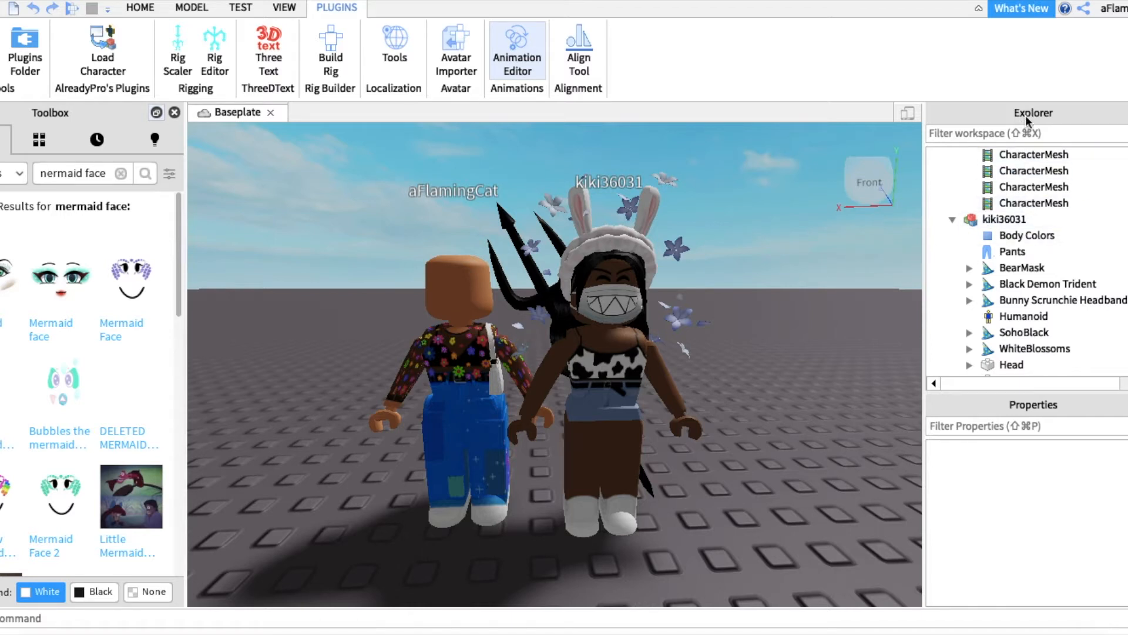
# Step: Select the Pants of the bunny-ears character, then switch to Chrome and copy the page address of "kidcore le fleur pattern jeans remix"
pyautogui.click(1008, 256)
pyautogui.click(679, 634)
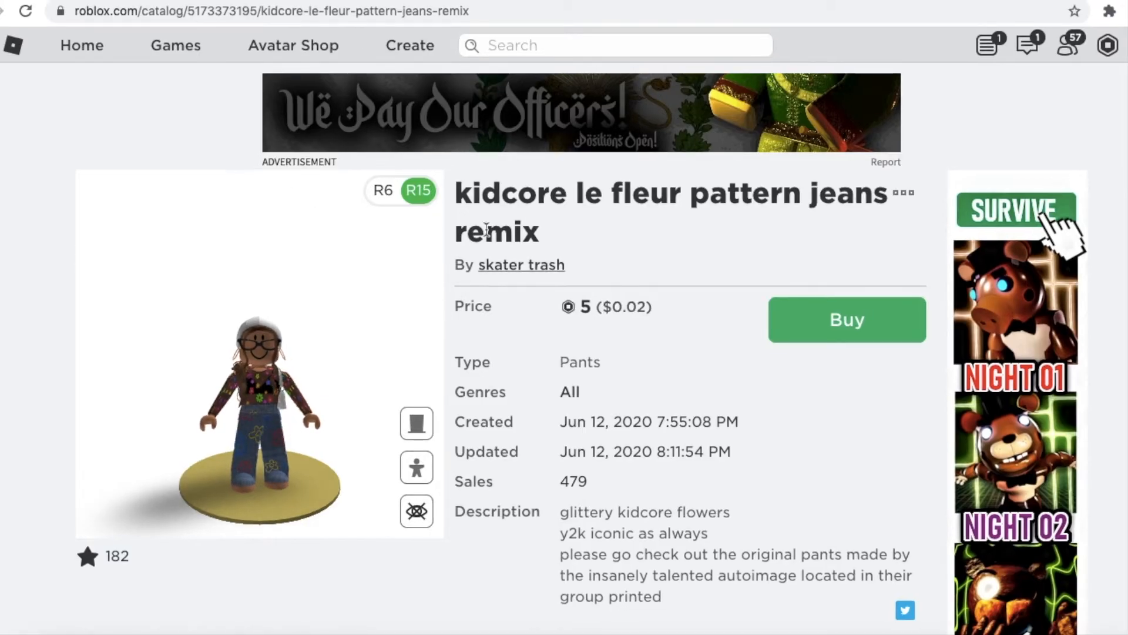
pyautogui.moveTo(464, 191); pyautogui.dragTo(617, 232)
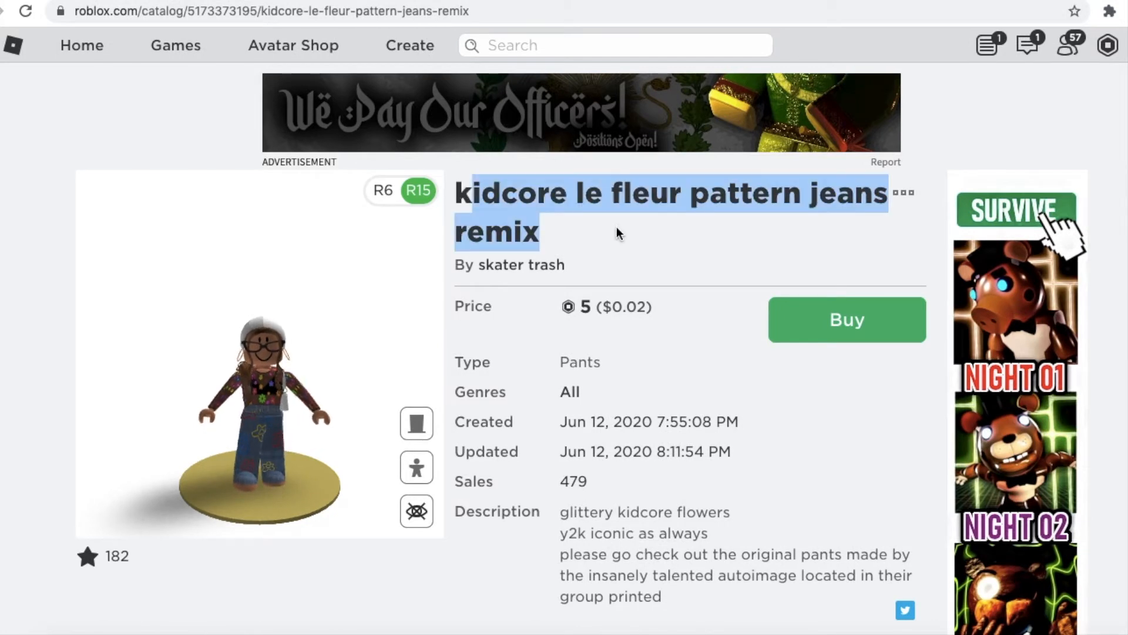
pyautogui.click(253, 13)
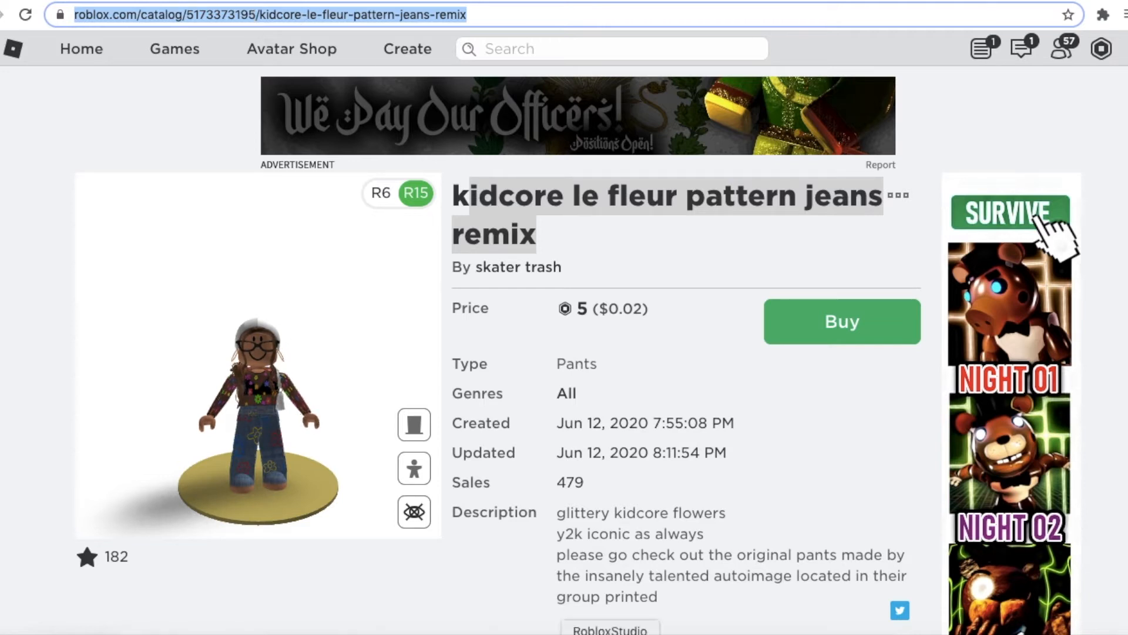
# Step: Switch to Roblox Studio and paste the copied jeans address as the PantsTemplate of the bunny-ears character
pyautogui.click(611, 634)
pyautogui.click(1073, 493)
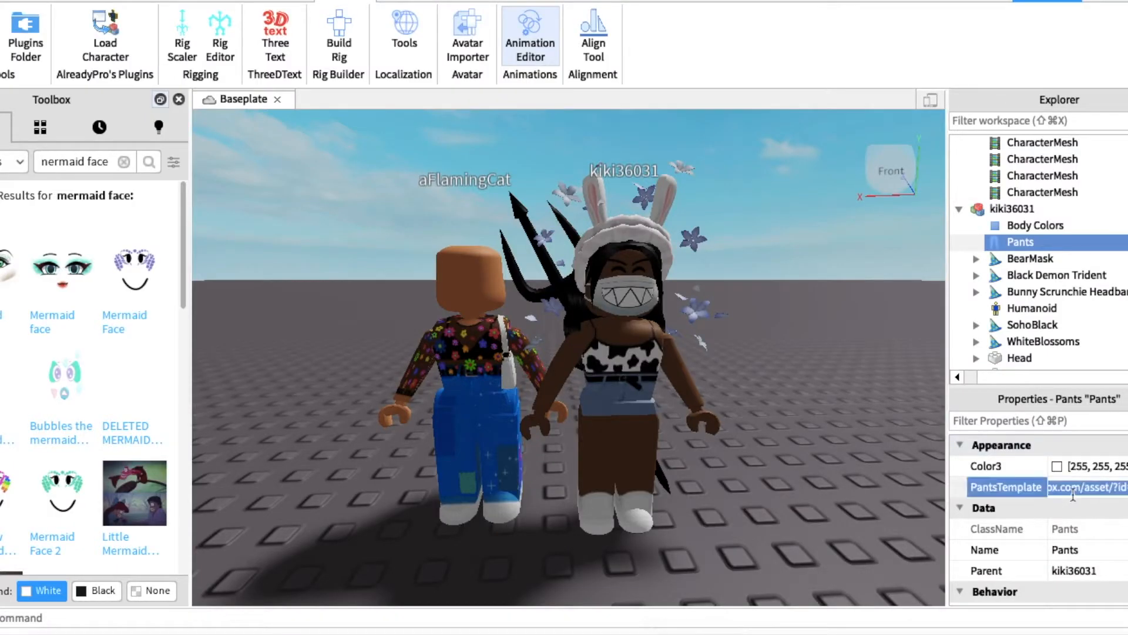
pyautogui.press('super+v')
pyautogui.press('Return')
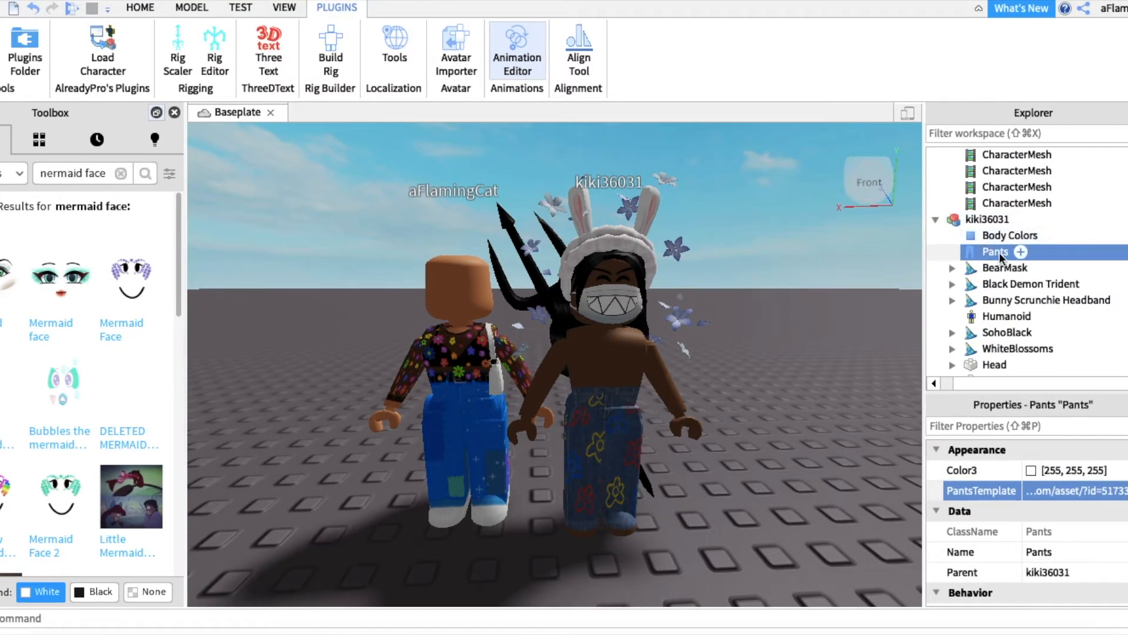
# Step: Add a Shirt object to the bunny-ears character and copy the page address of the flowers shirt open in Chrome
pyautogui.click(1020, 220)
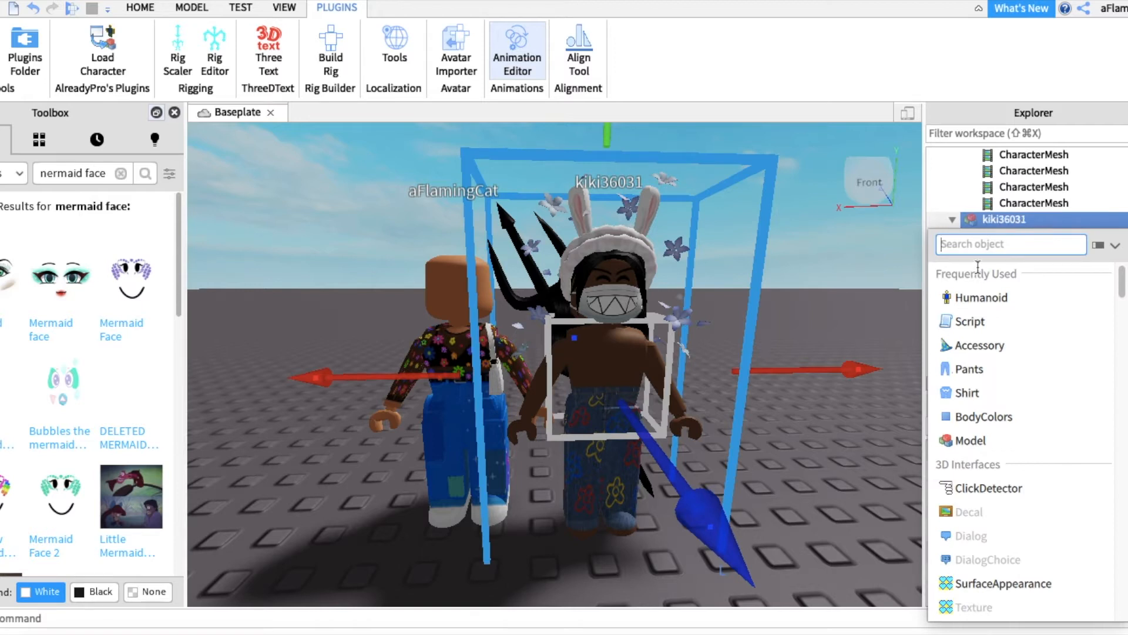
pyautogui.click(969, 394)
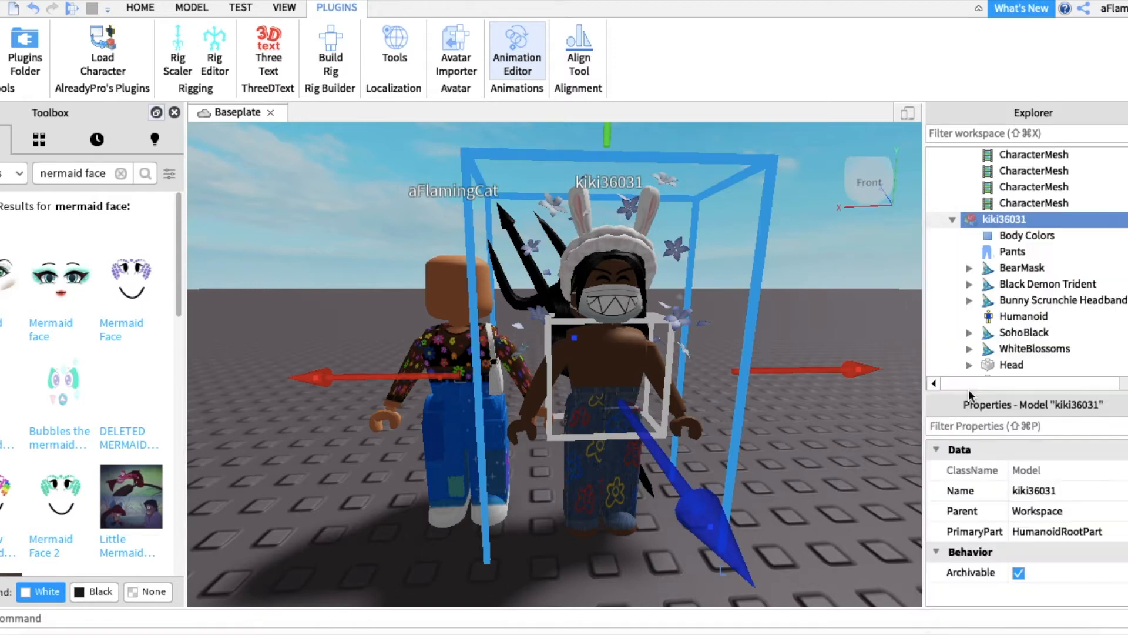
pyautogui.click(680, 634)
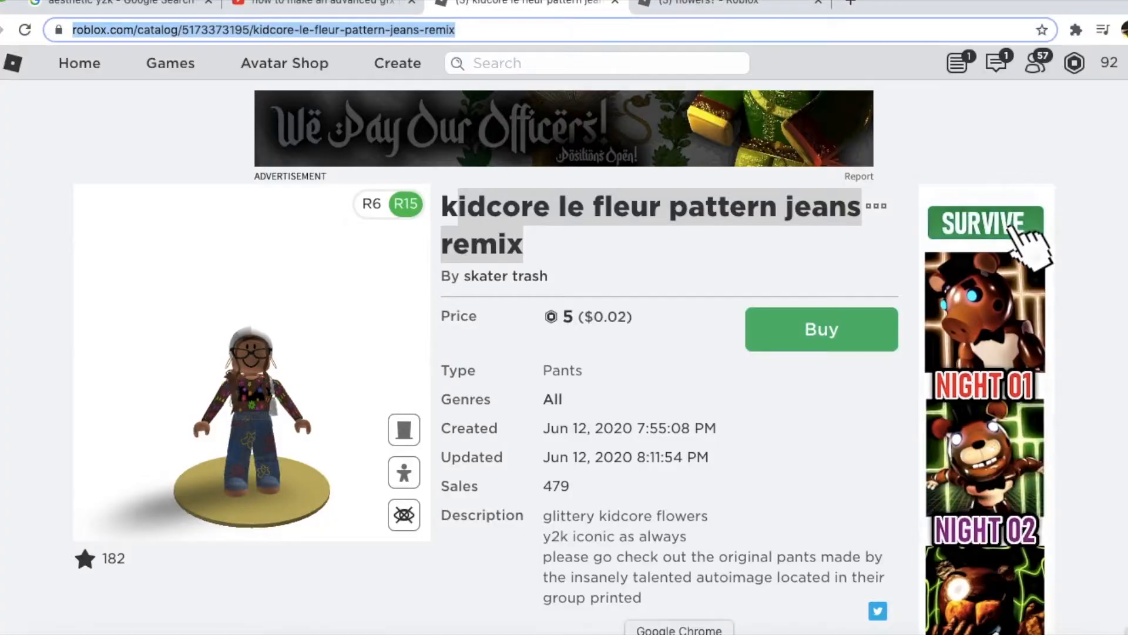
pyautogui.click(692, 6)
pyautogui.click(446, 28)
pyautogui.click(416, 30)
pyautogui.press('super+a')
# Step: Switch to Roblox Studio and paste the flowers shirt address as the ShirtTemplate of the new Clothing object
pyautogui.click(680, 634)
pyautogui.click(1007, 253)
pyautogui.click(1051, 490)
pyautogui.press('super+v')
pyautogui.press('Return')
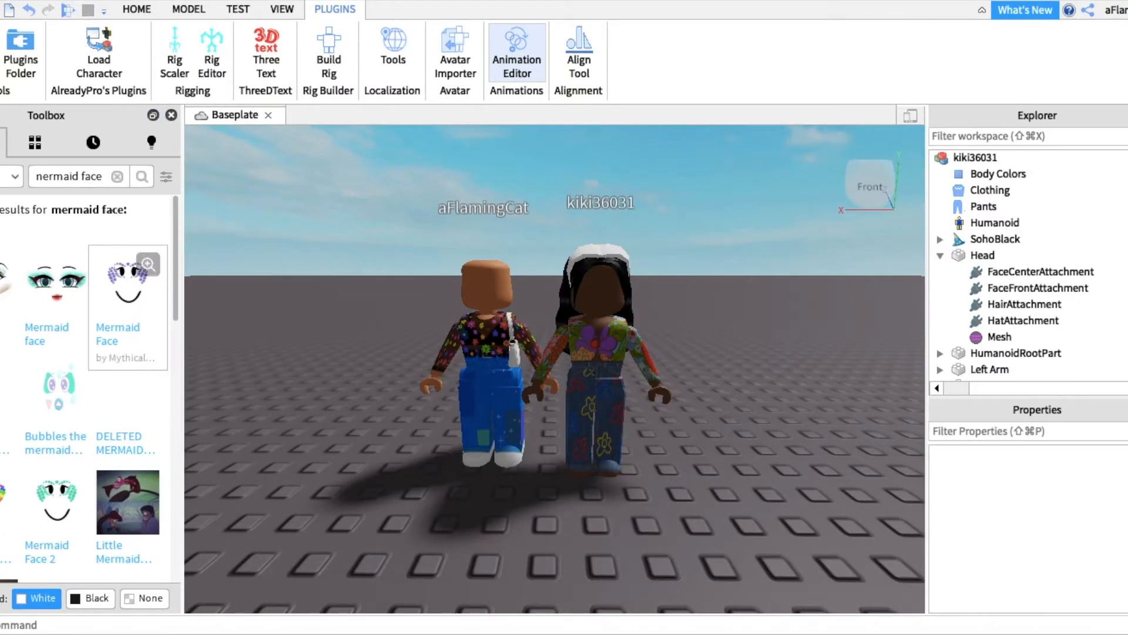
# Step: Change the Toolbox category and search it for "wig"
pyautogui.click(13, 176)
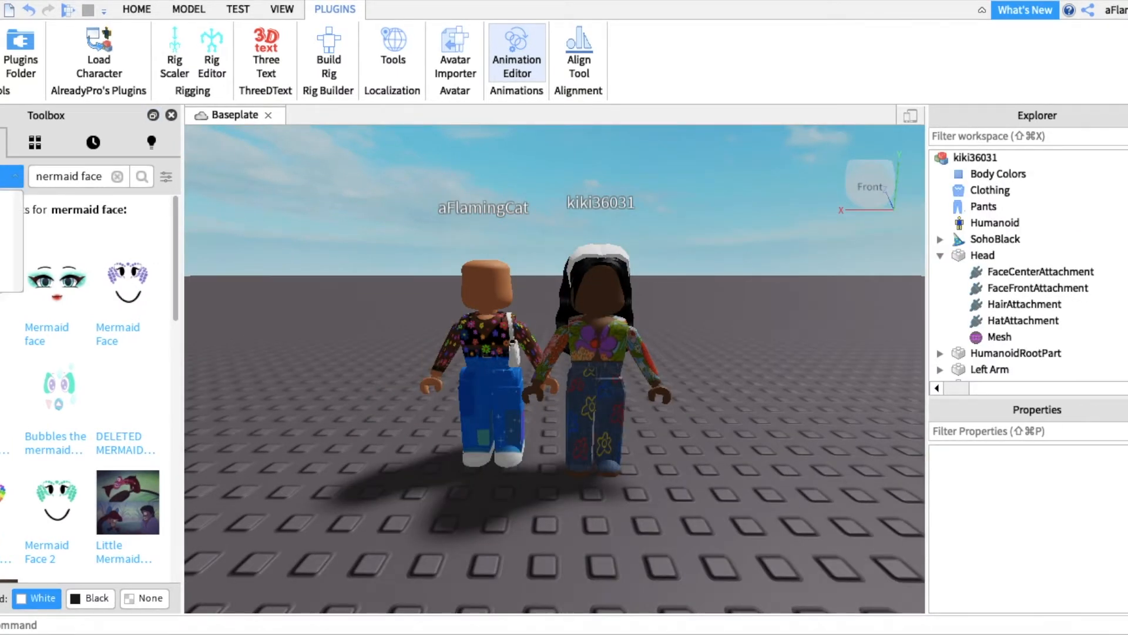
pyautogui.click(3, 202)
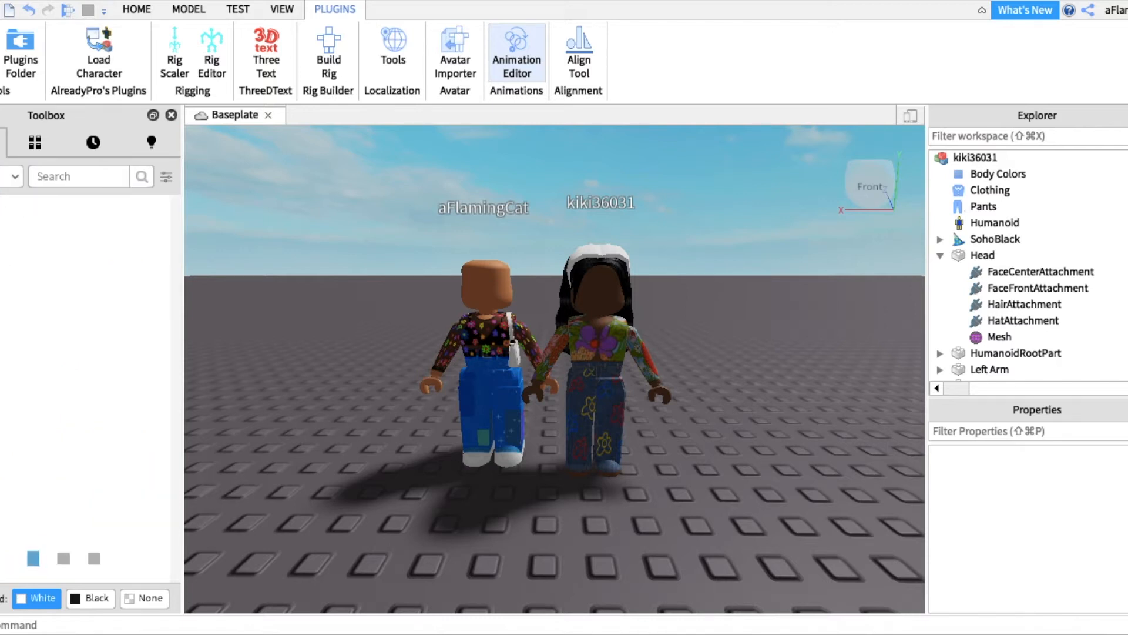
pyautogui.click(55, 178)
pyautogui.write('wig')
pyautogui.press('Return')
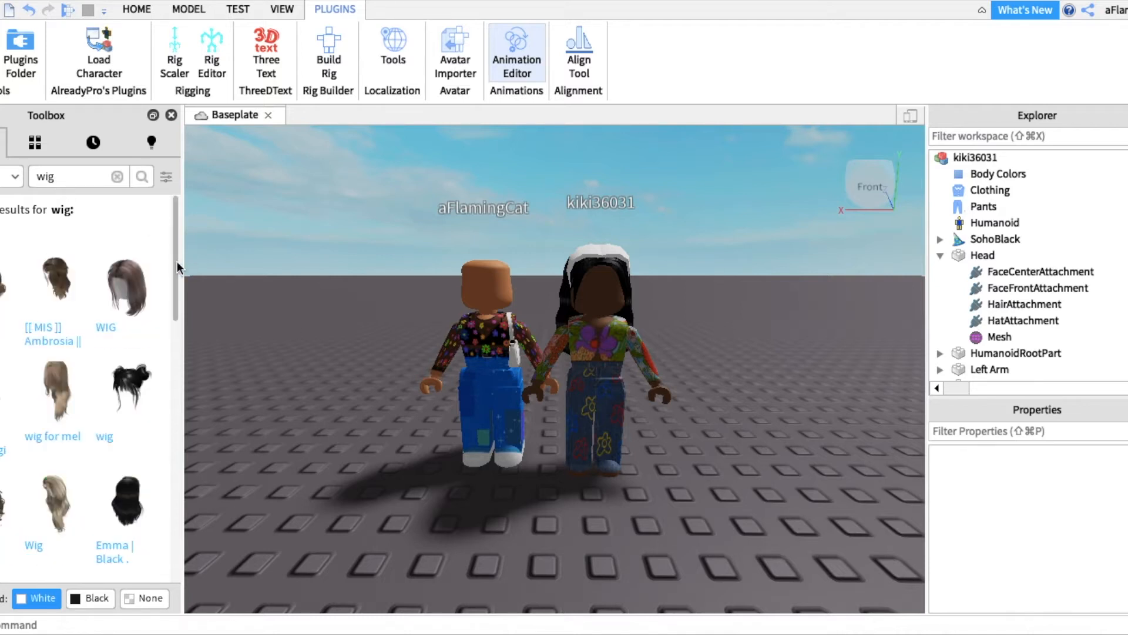
# Step: Browse the wig results, try a short brown one, and fit a long brown wig onto the bald character's head
pyautogui.moveTo(175, 259); pyautogui.dragTo(161, 393)
pyautogui.scroll(-5, 161, 393)
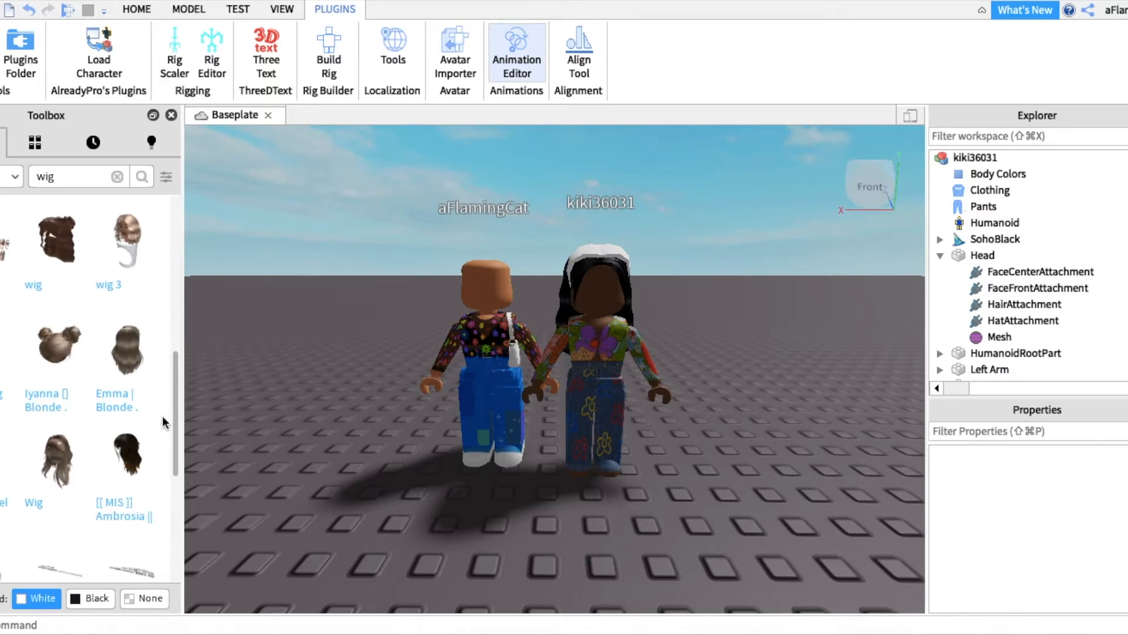
pyautogui.scroll(2, 170, 433)
pyautogui.scroll(-8, 164, 473)
pyautogui.click(188, 10)
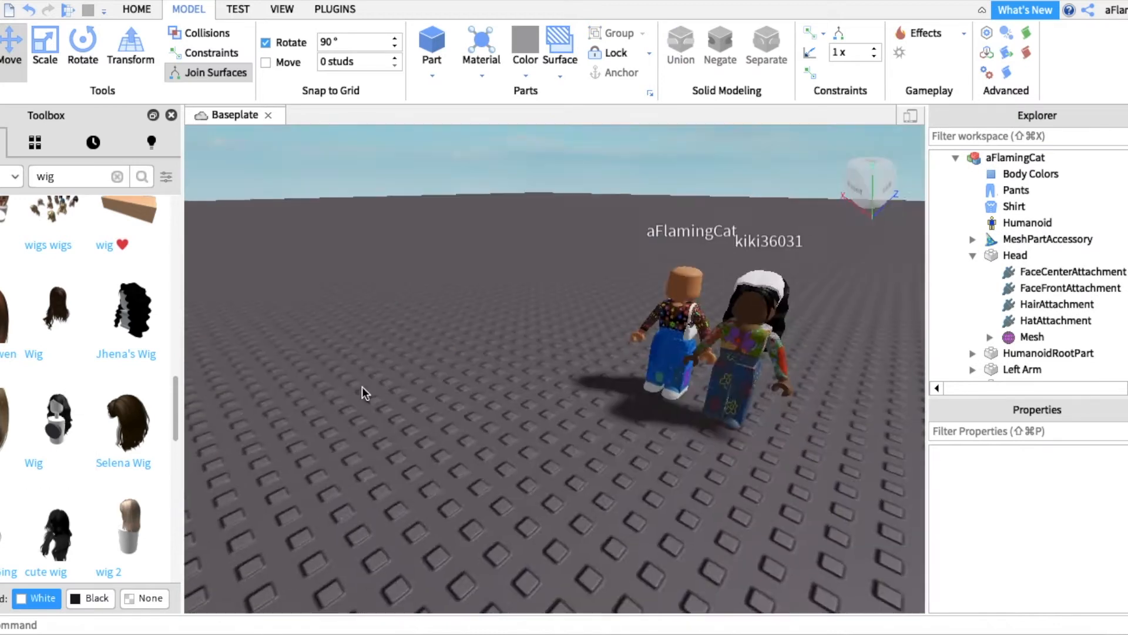
pyautogui.rightClick(37, 397)
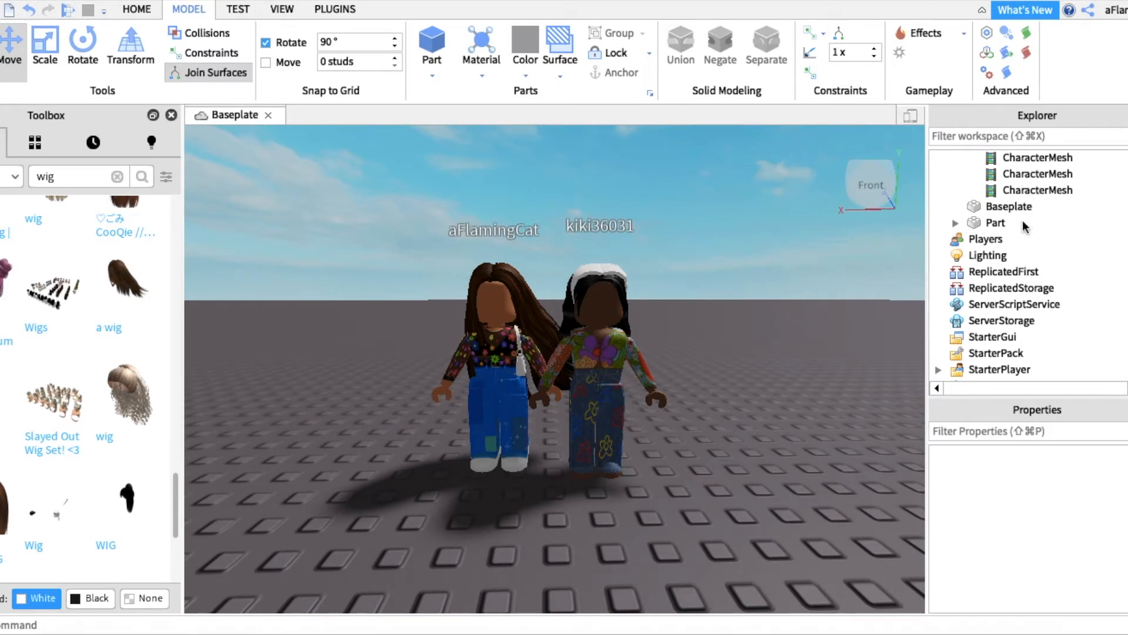
# Step: Remove both characters and the loose Part from the Workspace, keeping only the Baseplate
pyautogui.scroll(15, 1023, 227)
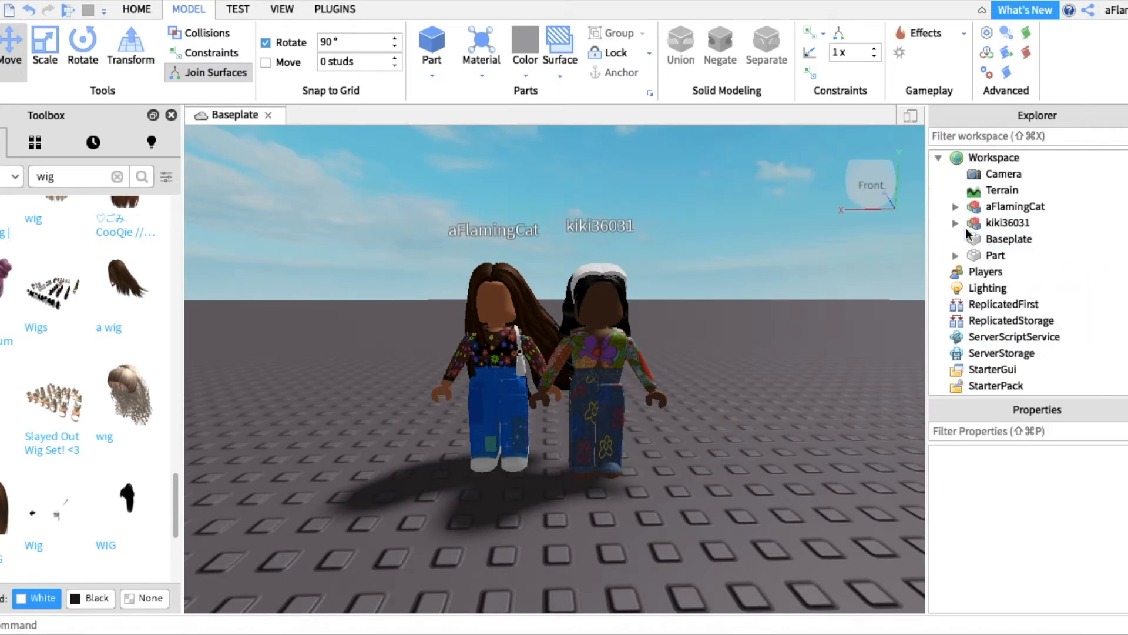
pyautogui.click(1000, 205)
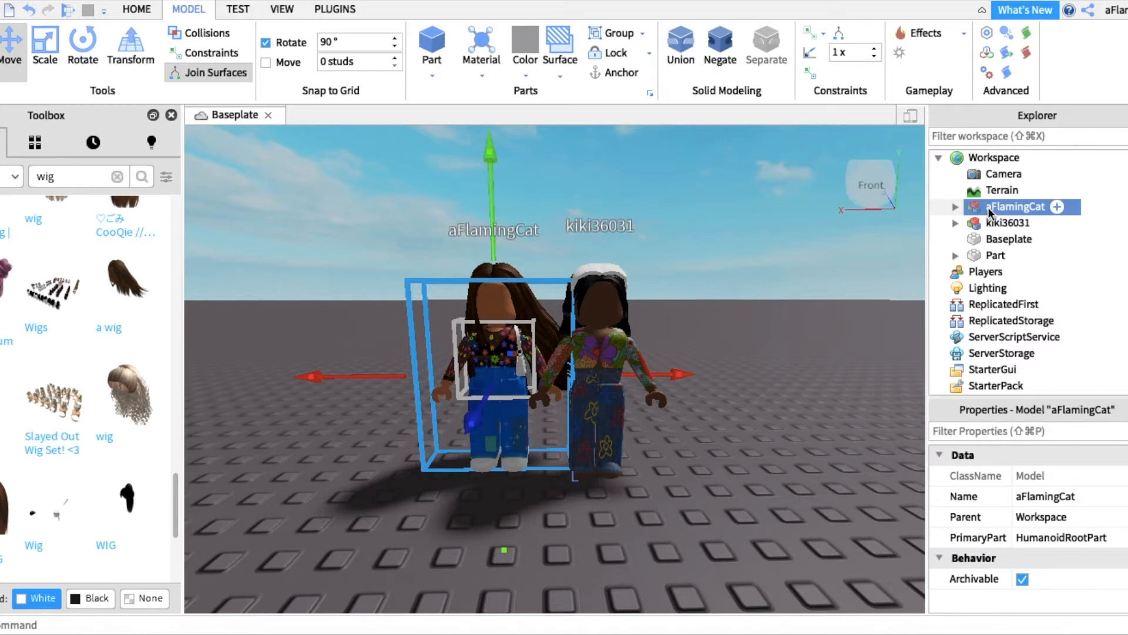
pyautogui.keyDown('super'); pyautogui.click(981, 255); pyautogui.keyUp('super')
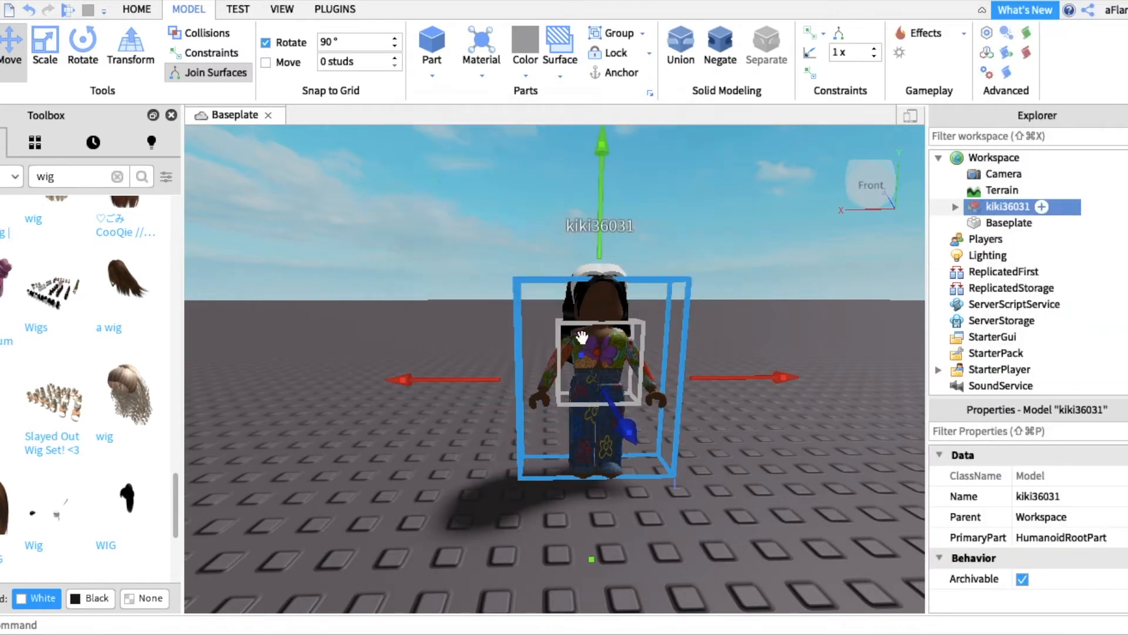
pyautogui.press('Delete')
# Step: Insert the "graffiti wall" model from the saved inventory into the empty workspace
pyautogui.click(34, 148)
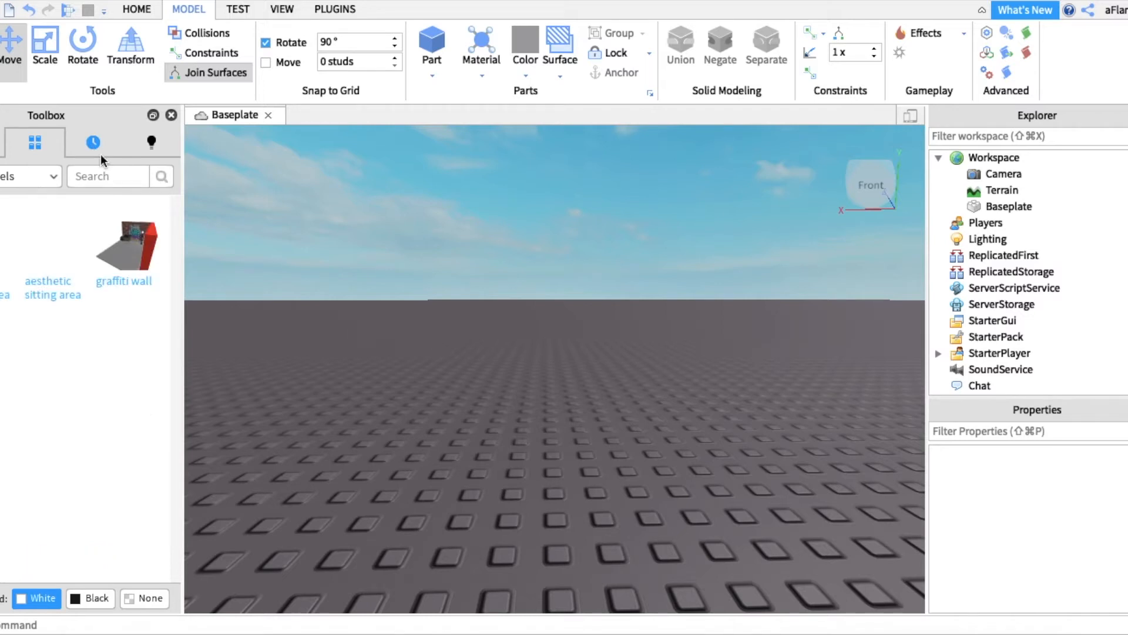
pyautogui.click(121, 248)
pyautogui.moveTo(553, 280); pyautogui.dragTo(554, 281, button='right')
pyautogui.scroll(10, 554, 280)
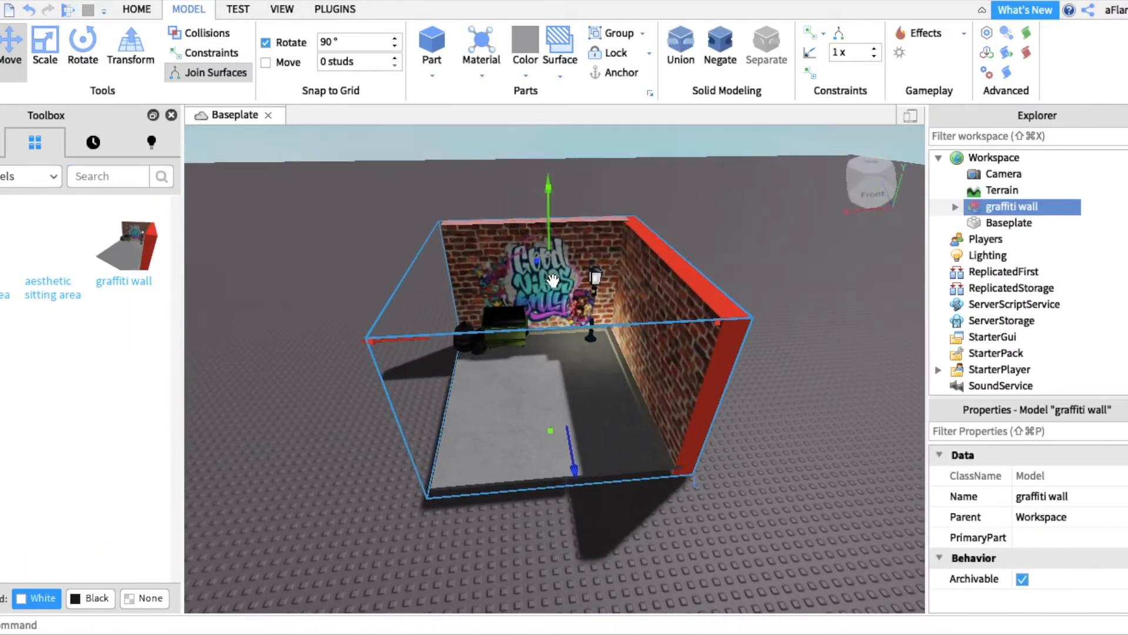
pyautogui.scroll(-6, 553, 283)
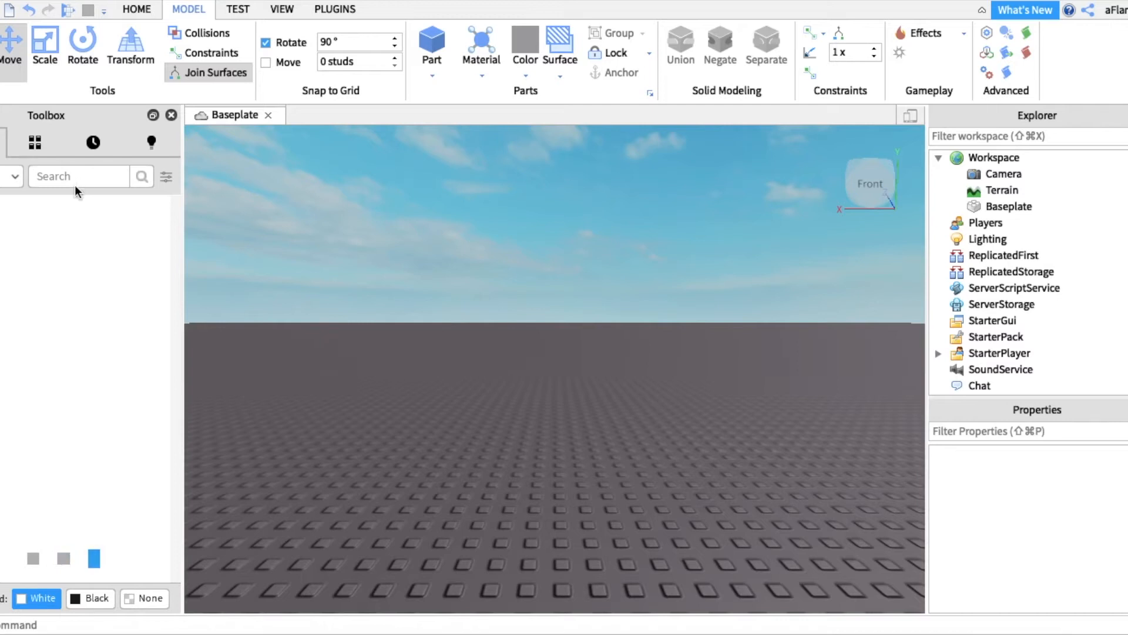
# Step: Search the Toolbox models for "jacket" and insert the blue mannequin wearing the open black jacket
pyautogui.click(73, 180)
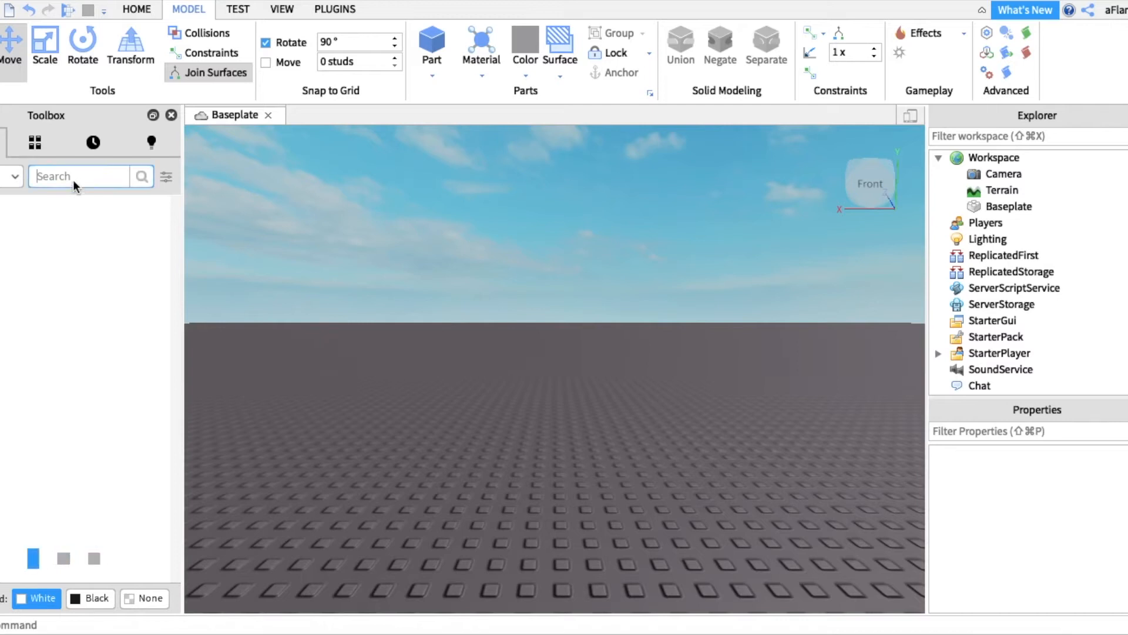
pyautogui.write('jacket')
pyautogui.press('Return')
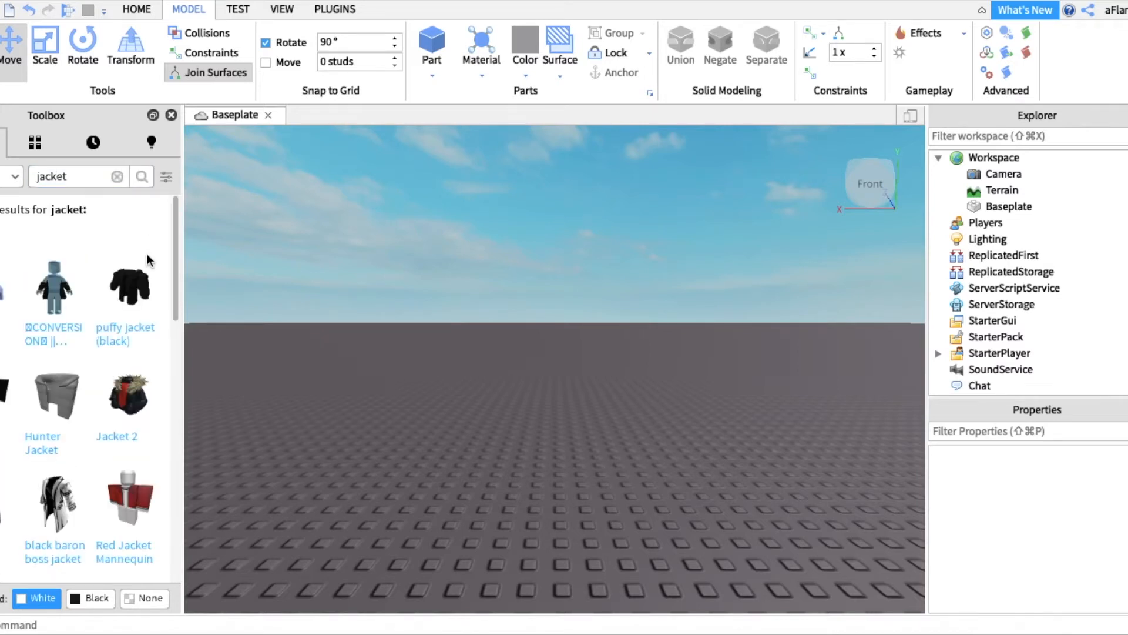
pyautogui.click(49, 299)
pyautogui.scroll(-5, 500, 365)
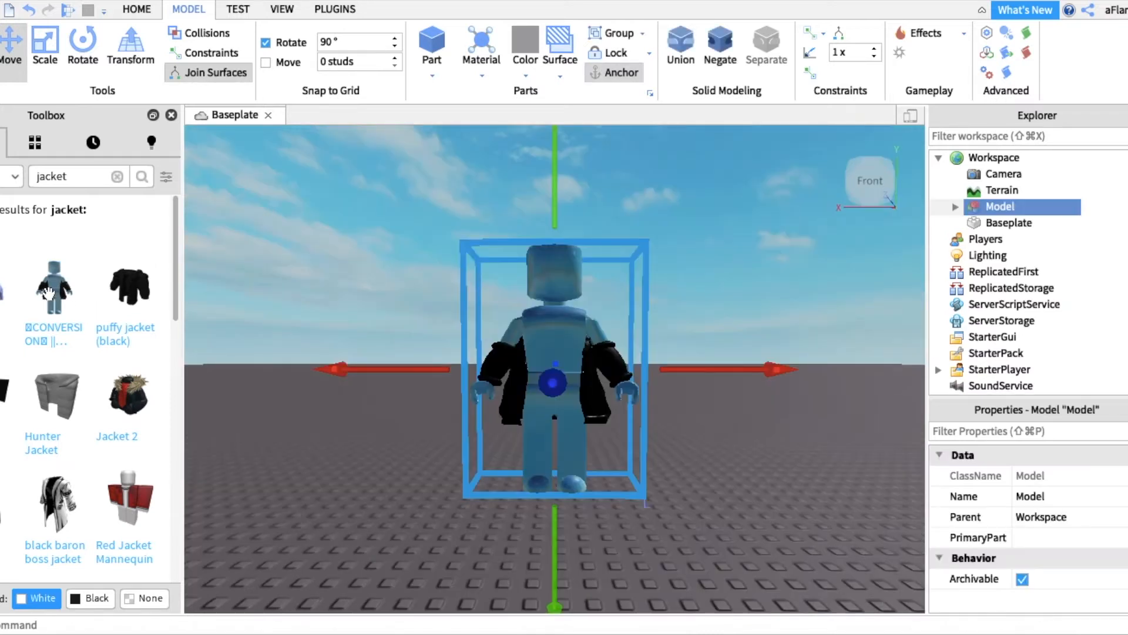
pyautogui.scroll(-3, 500, 365)
pyautogui.scroll(10, 500, 365)
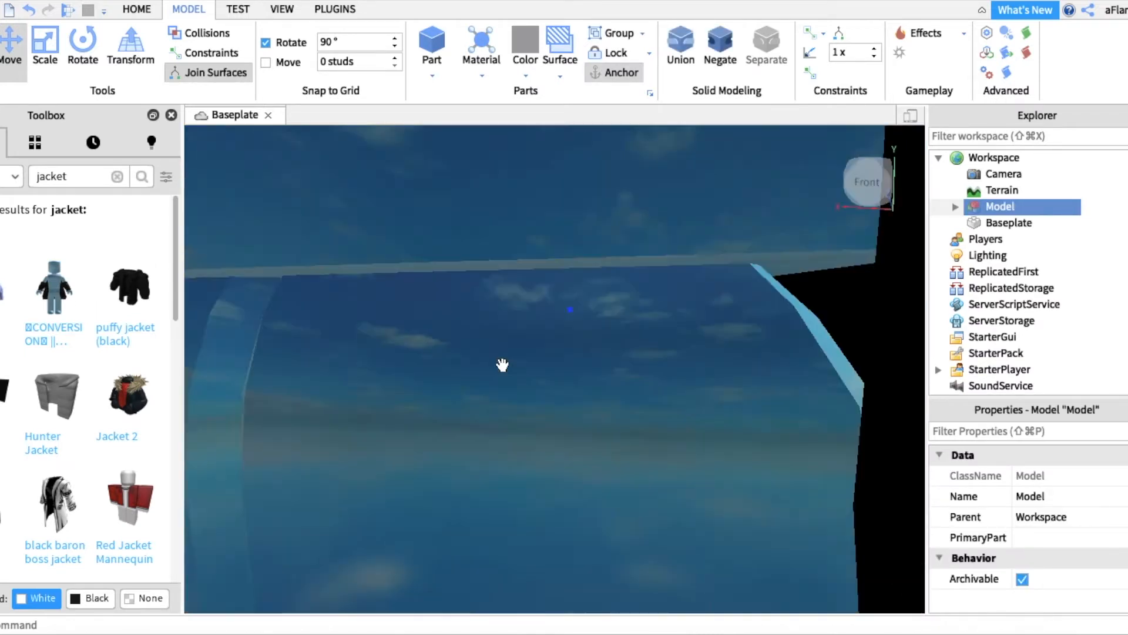
pyautogui.scroll(-3, 498, 359)
pyautogui.scroll(-5, 499, 360)
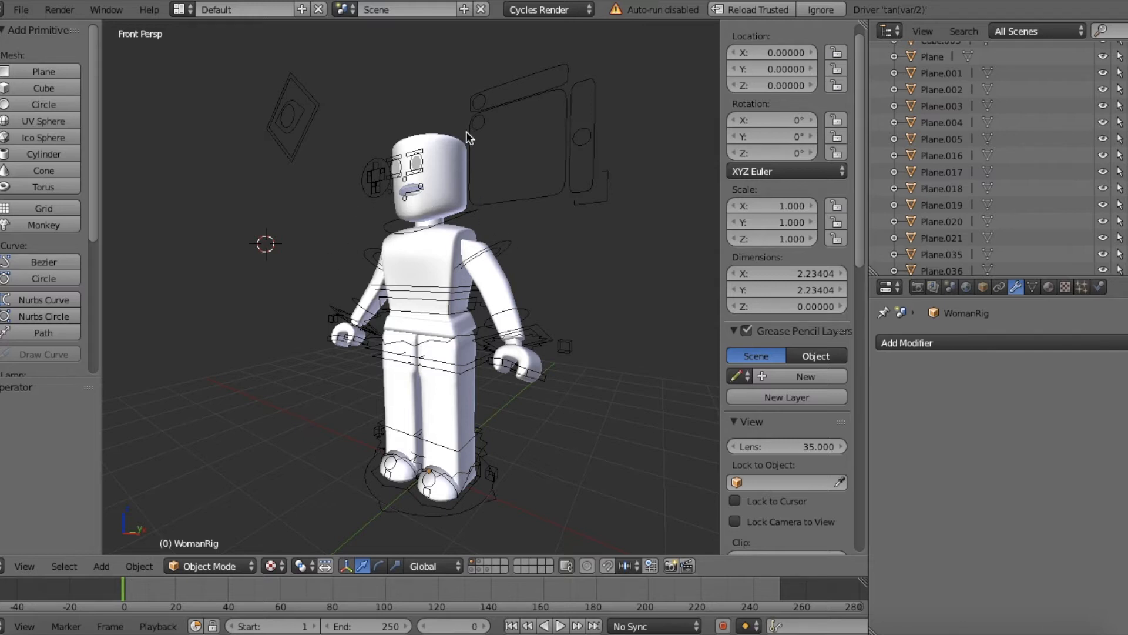
# Step: Switch to Blender and save the scene with the woman rig as the startup file
pyautogui.click(23, 10)
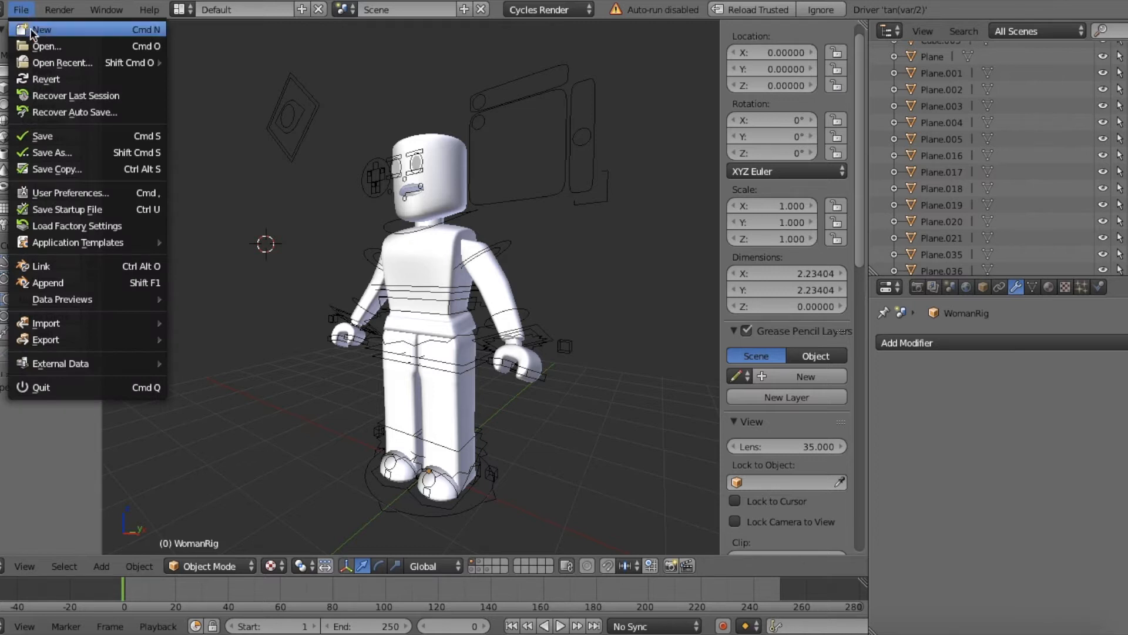
pyautogui.click(87, 210)
pyautogui.click(134, 206)
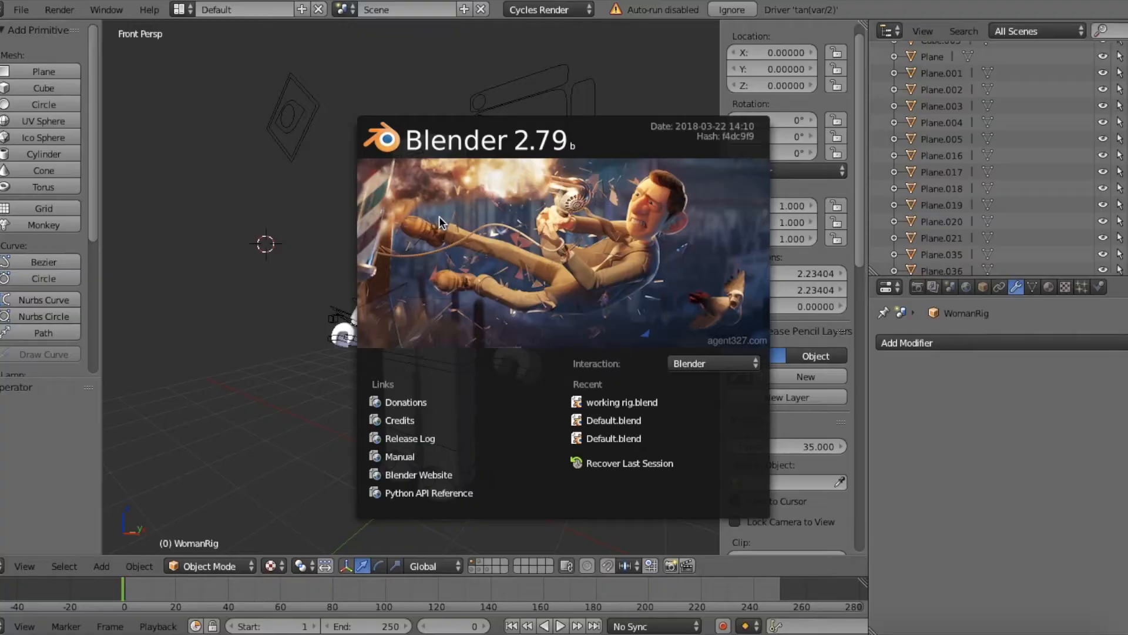
pyautogui.click(255, 209)
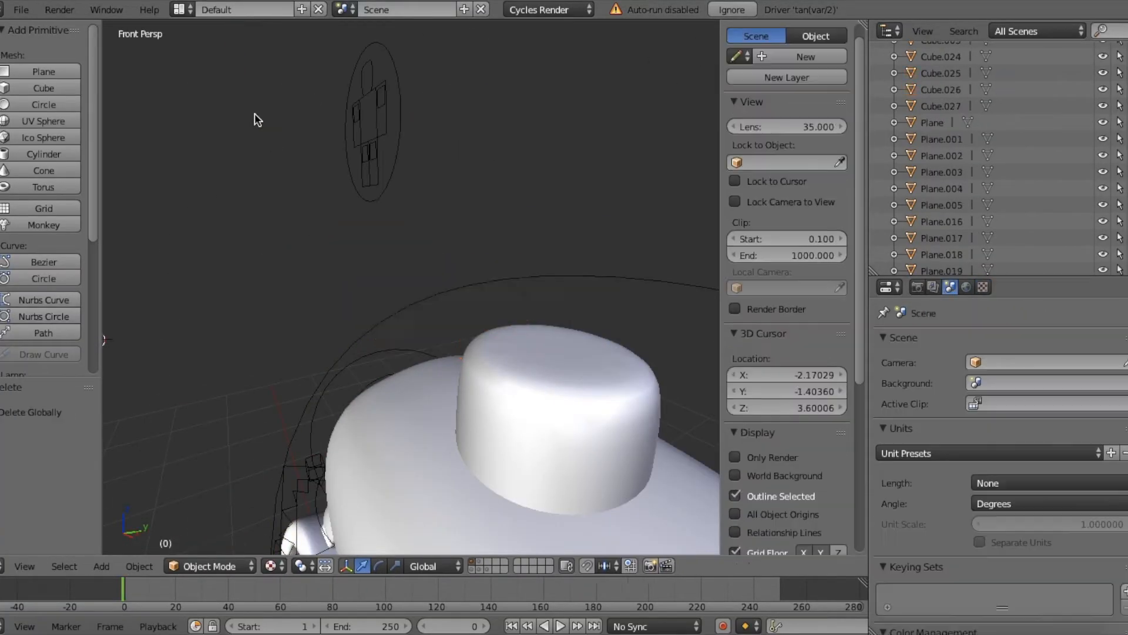
# Step: Box-select the headless woman rig from its neck down to its base ring
pyautogui.hotkey('shift', 'f')
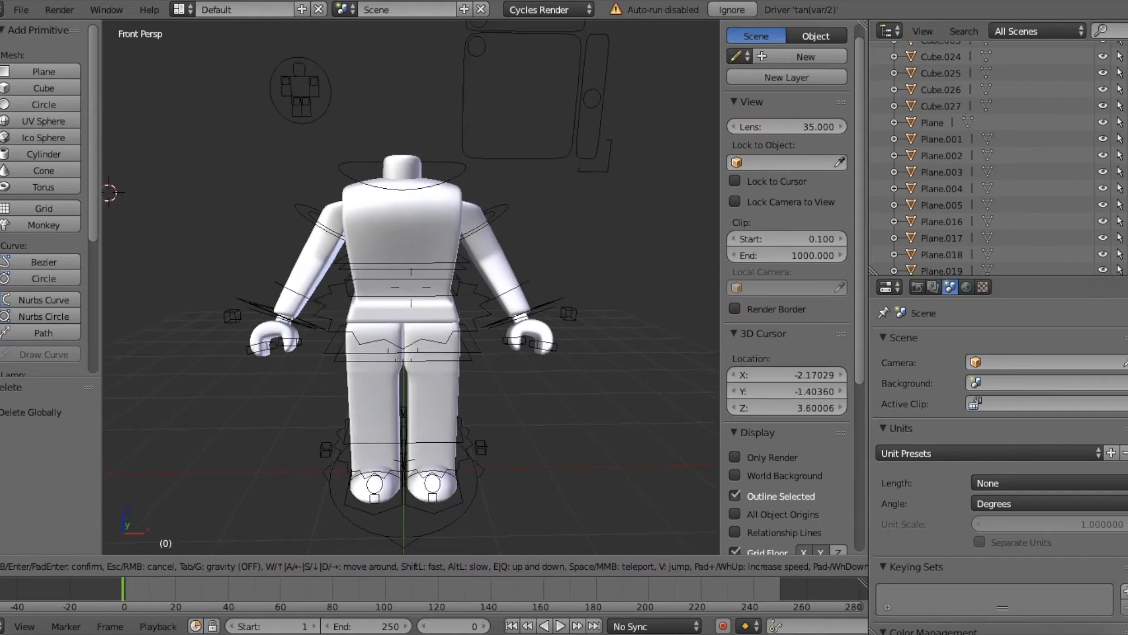
pyautogui.press('s')
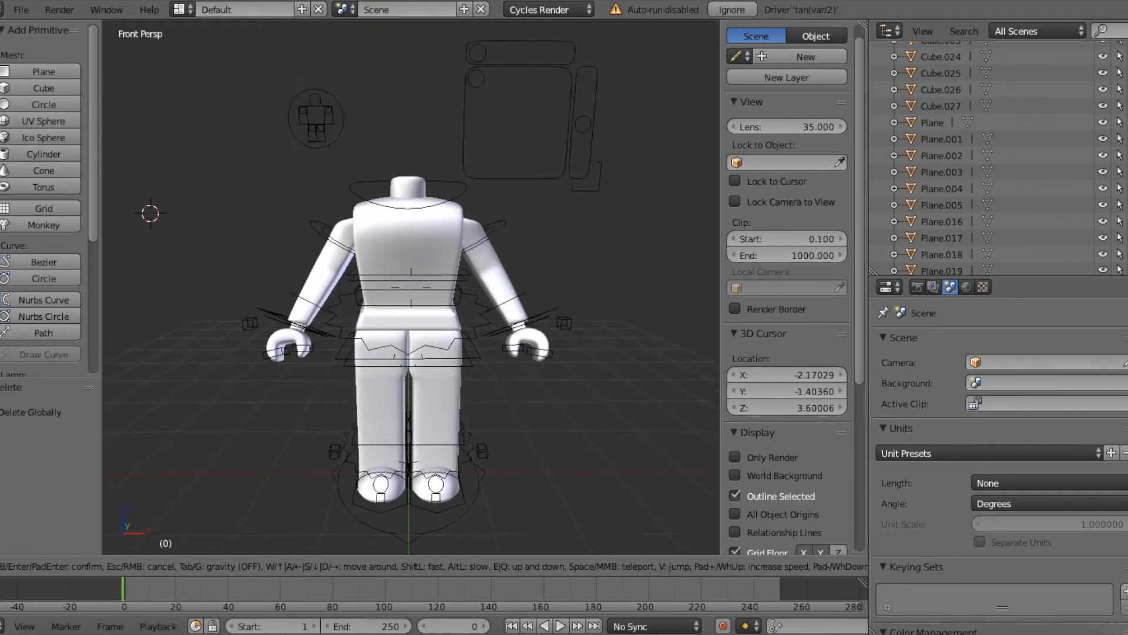
pyautogui.press('w')
pyautogui.click(411, 293)
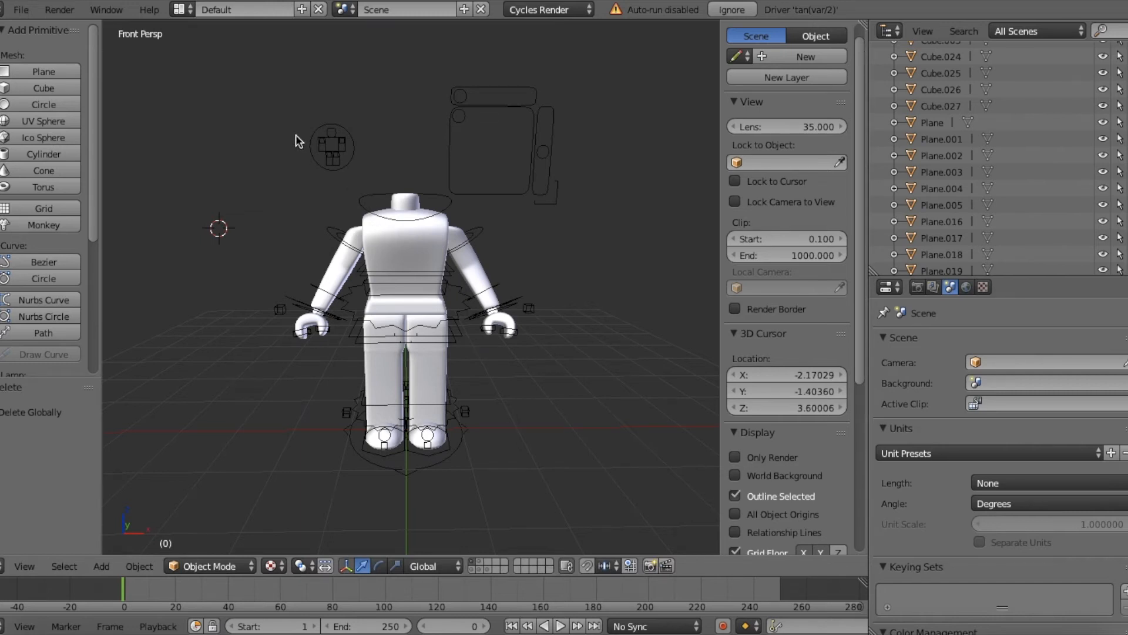
pyautogui.press('b')
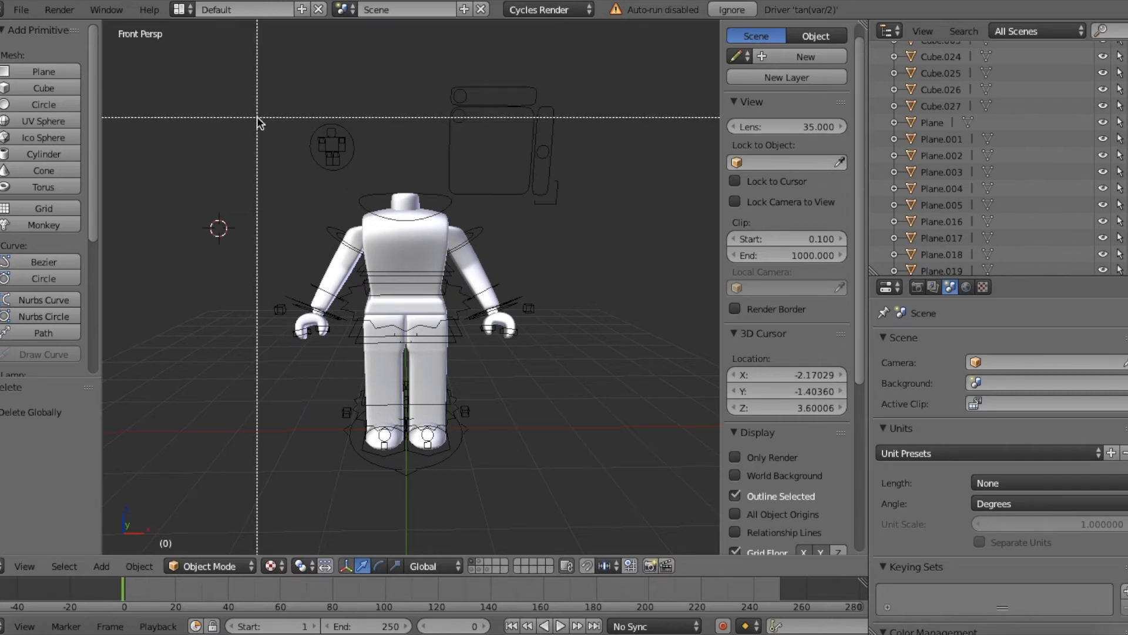
pyautogui.moveTo(257, 117); pyautogui.dragTo(625, 512)
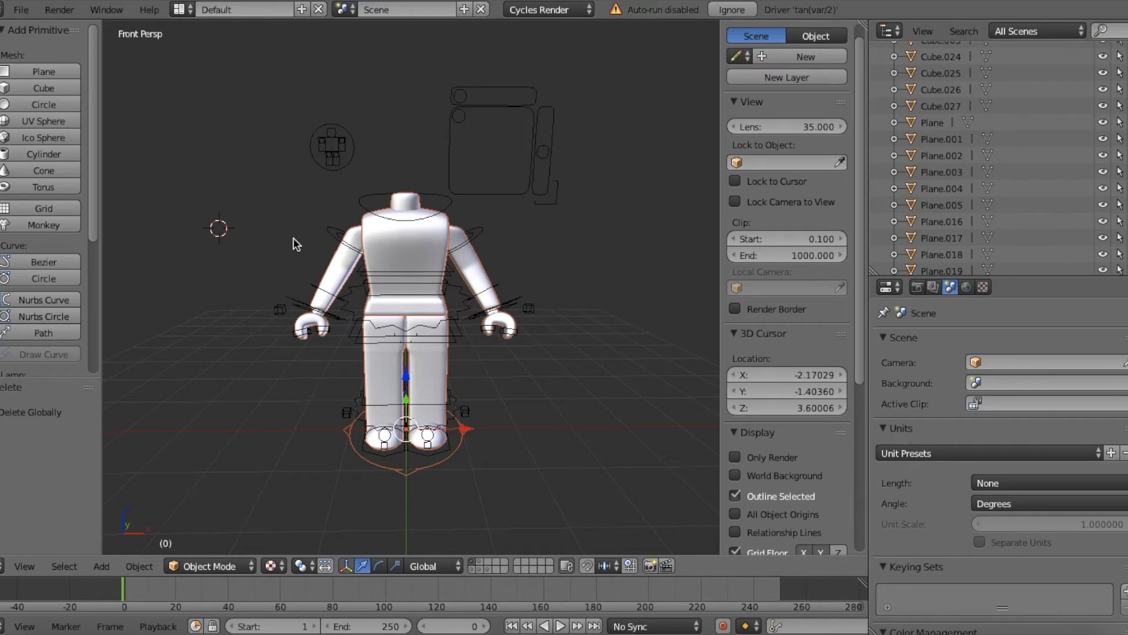
# Step: Add the control armature and the Rigcreationsgirl1 body mesh to the selection in Object Mode
pyautogui.hotkey('shift', 'f')
pyautogui.press('w')
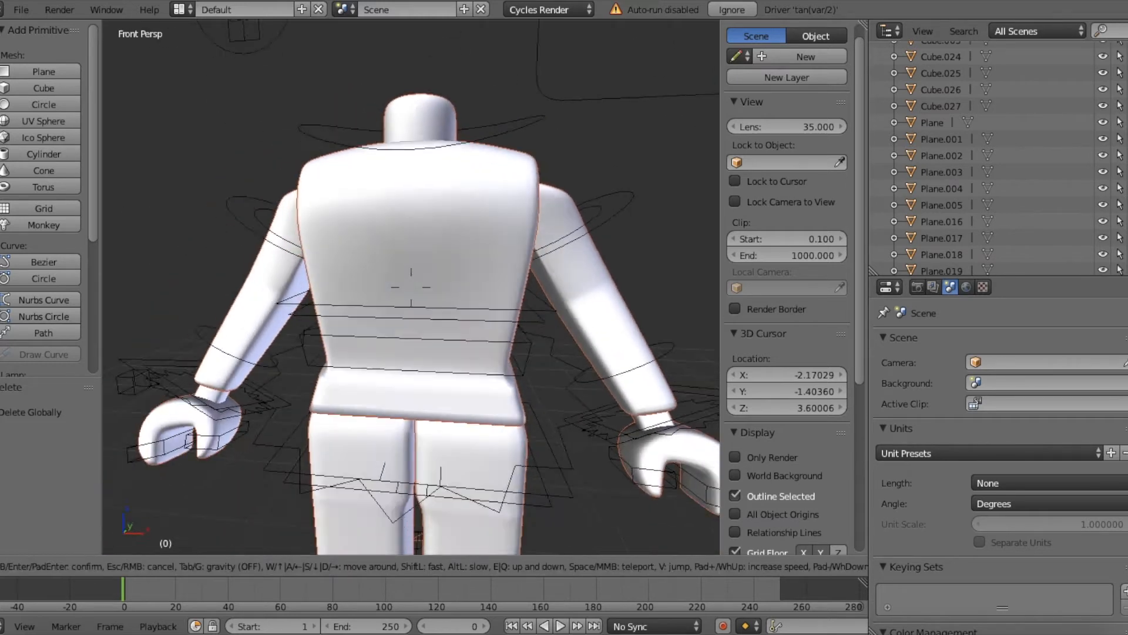
pyautogui.press('s')
pyautogui.press('w')
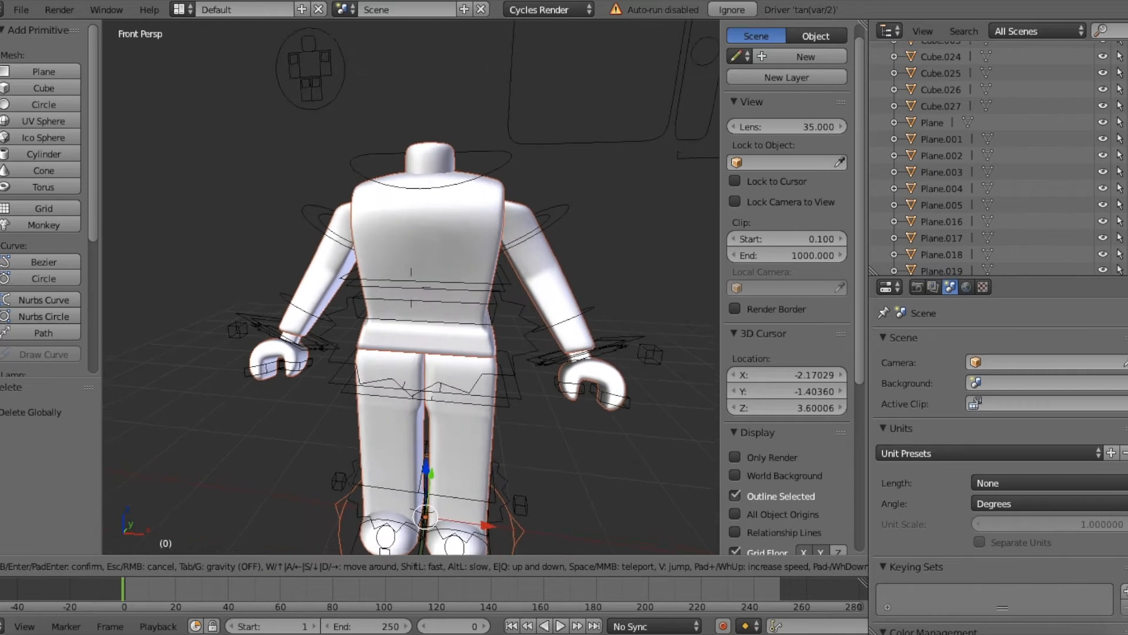
pyautogui.click(404, 279)
pyautogui.keyDown('shift'); pyautogui.rightClick(328, 228); pyautogui.keyUp('shift')
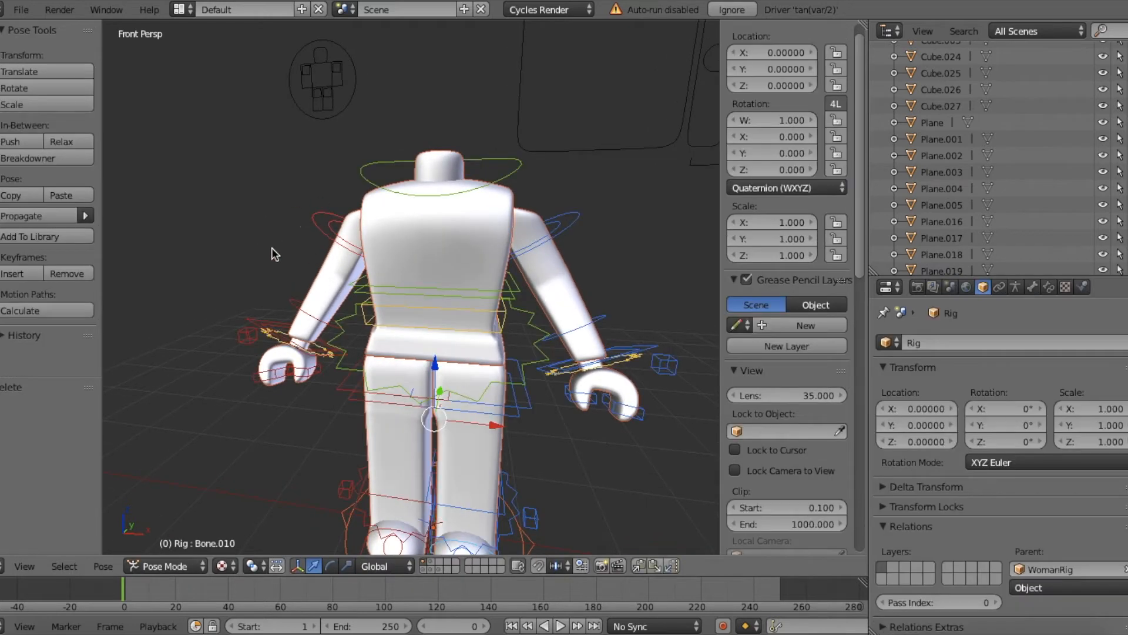
pyautogui.keyDown('shift'); pyautogui.rightClick(401, 204); pyautogui.keyUp('shift')
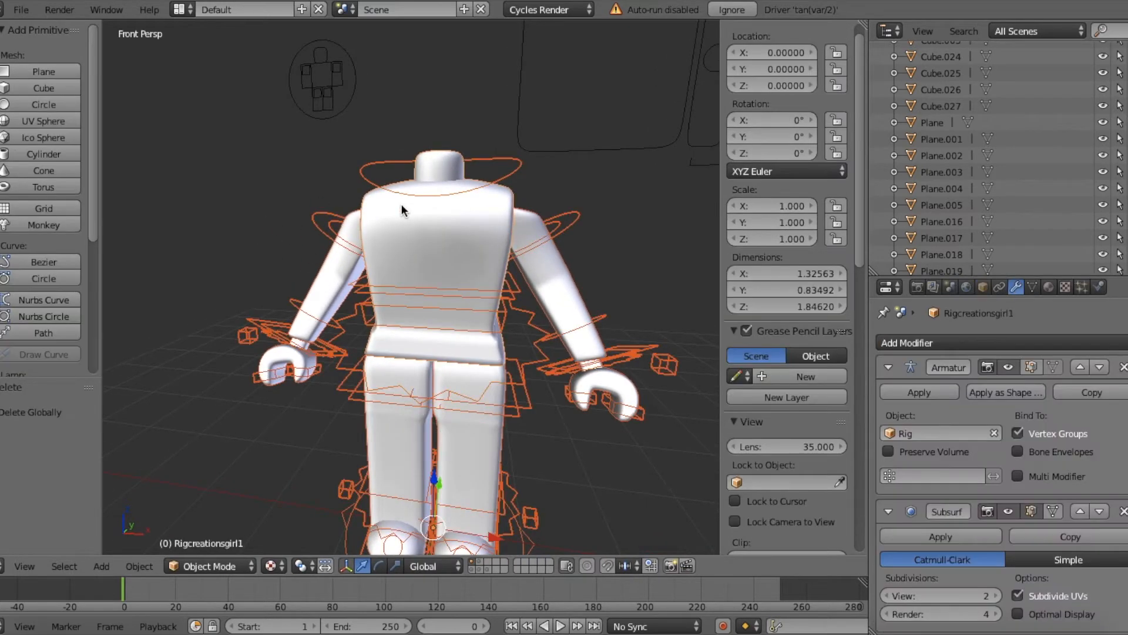
# Step: Copy the selected body and armature and paste a duplicate rig into the scene
pyautogui.hotkey('shift', 'f')
pyautogui.press('s')
pyautogui.press('w')
pyautogui.press('s')
pyautogui.press('w')
pyautogui.press('s')
pyautogui.press('a')
pyautogui.click(410, 287)
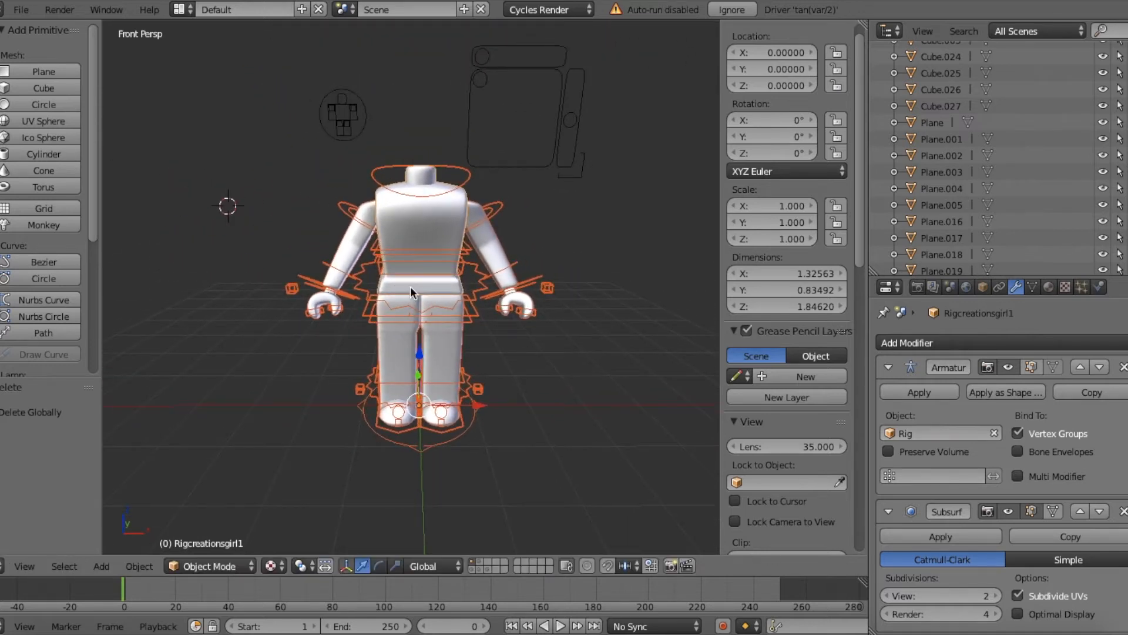
pyautogui.hotkey('ctrl', 'c')
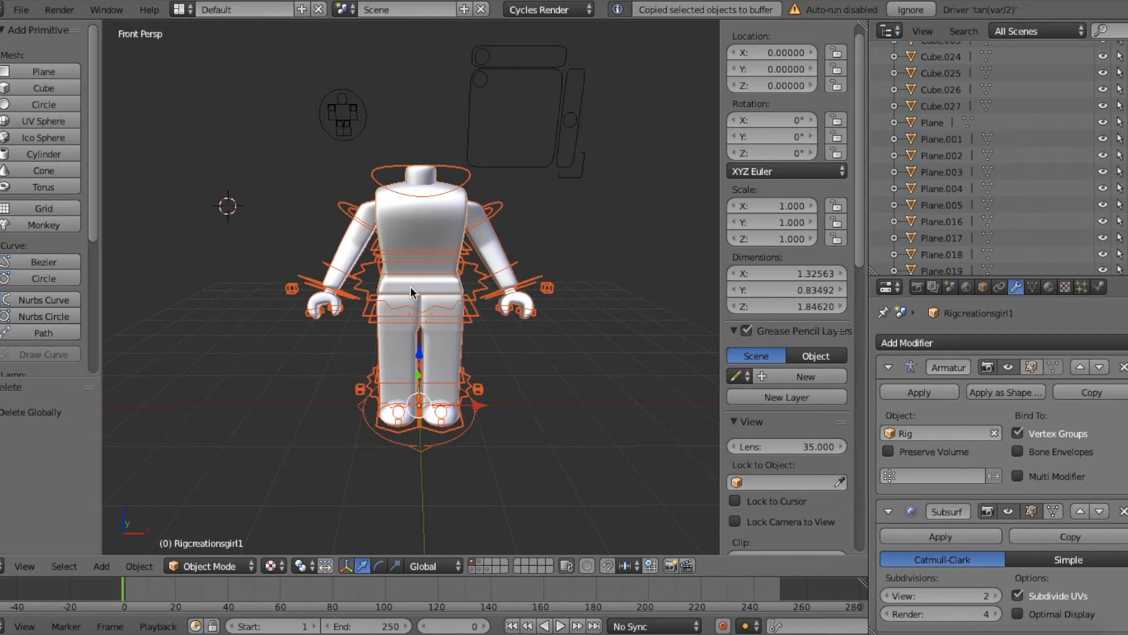
pyautogui.hotkey('ctrl', 'v')
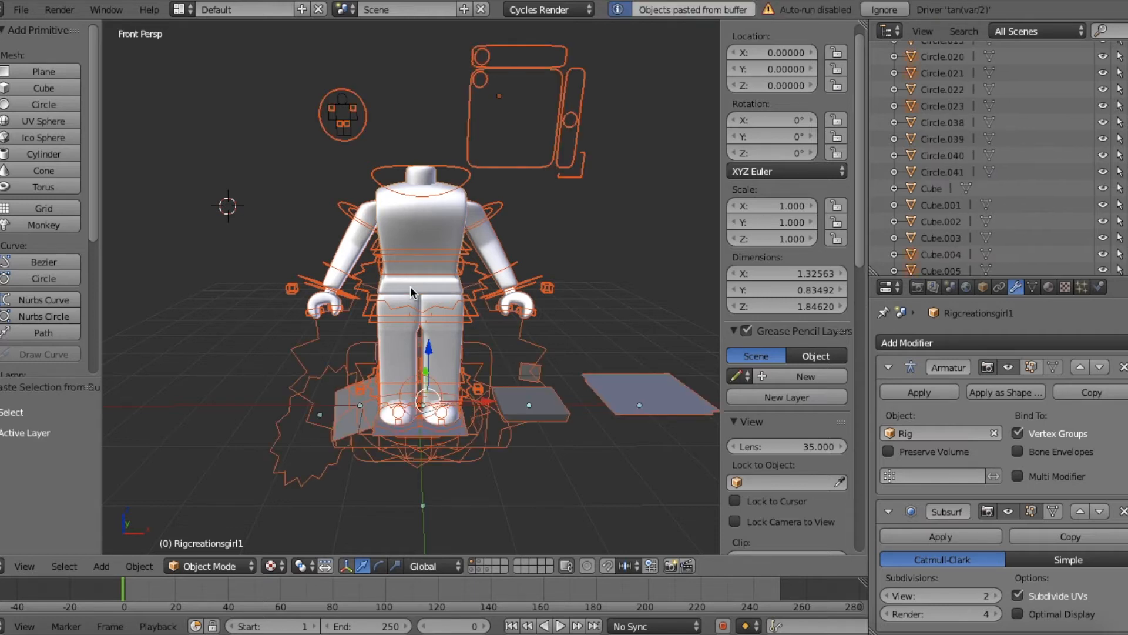
# Step: Move the pasted rig about 7.04 units along the X axis, beside the original
pyautogui.scroll(-3, 411, 288)
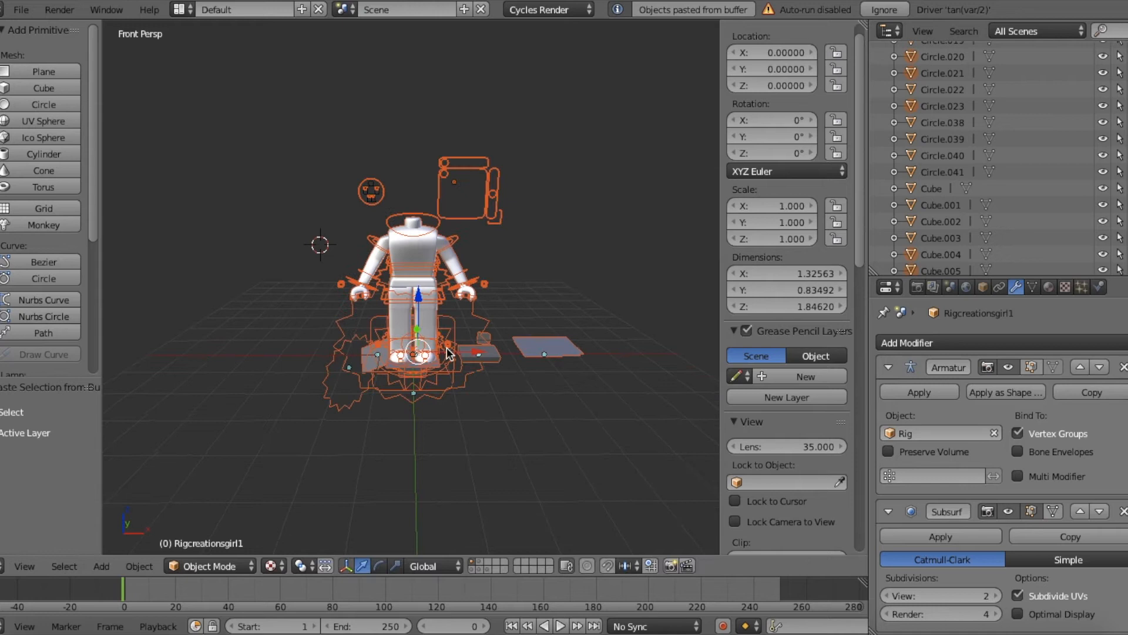
pyautogui.press('g')
pyautogui.press('x')
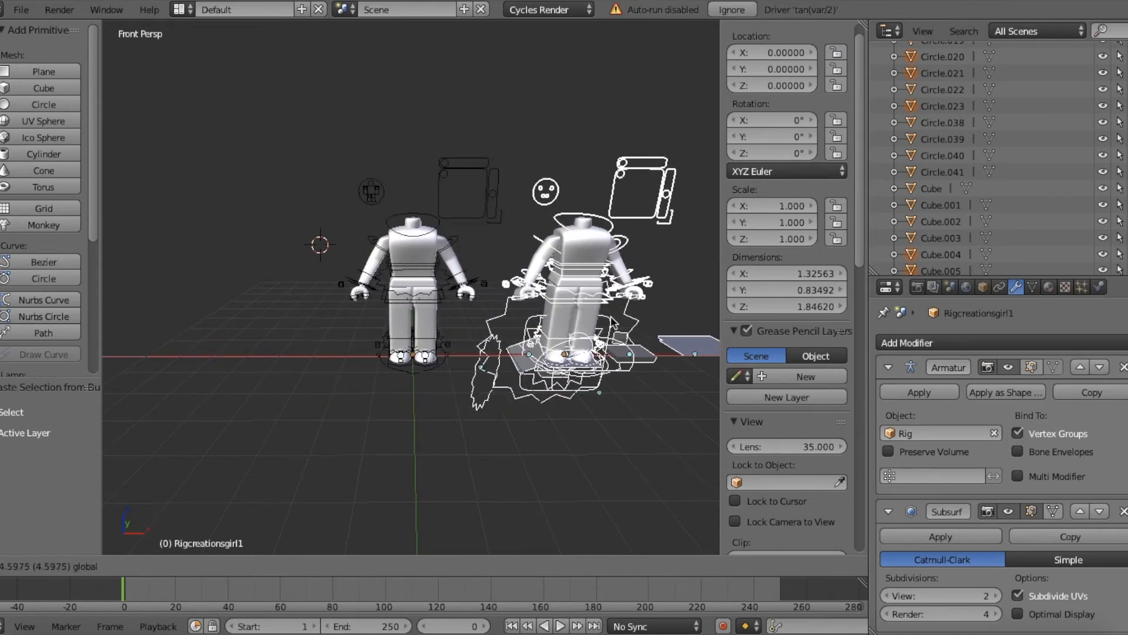
pyautogui.click(670, 291)
# Step: Select the duplicate rig's base ring and move that rig about -5.63 units along the X axis, next to the original
pyautogui.hotkey('shift', 'f')
pyautogui.press('w')
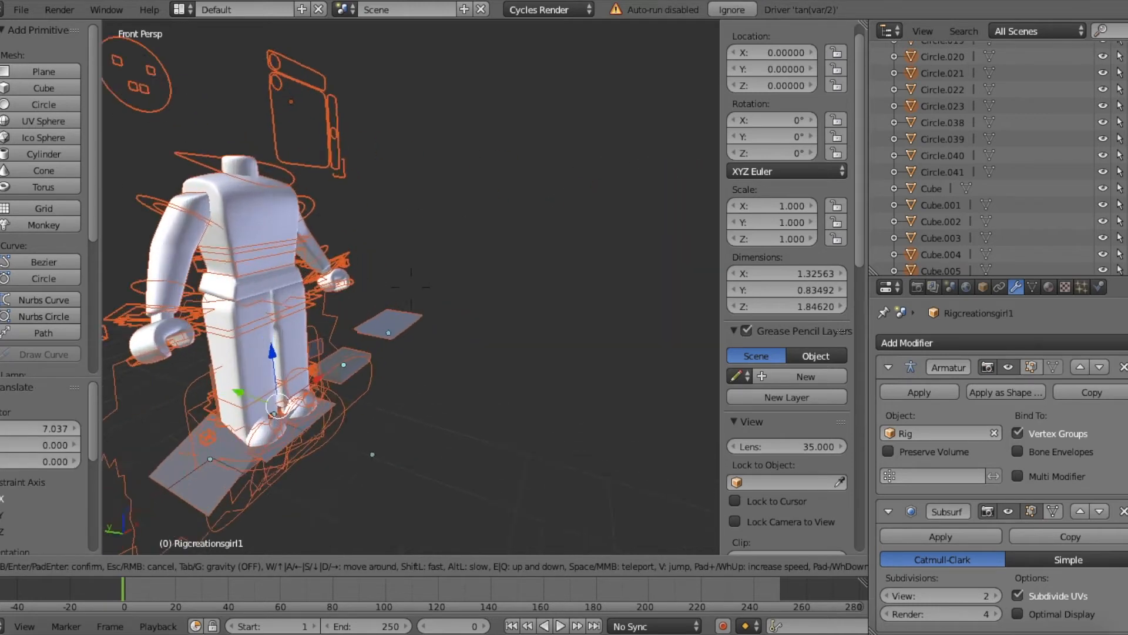
pyautogui.click(429, 307)
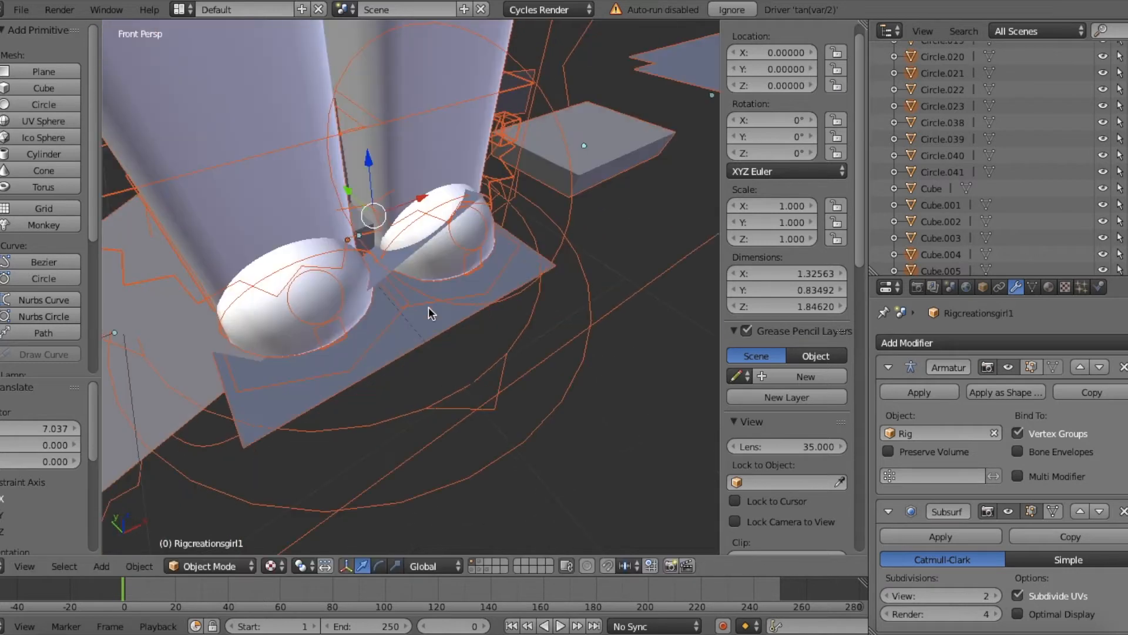
pyautogui.rightClick(438, 399)
pyautogui.hotkey('shift', 'f')
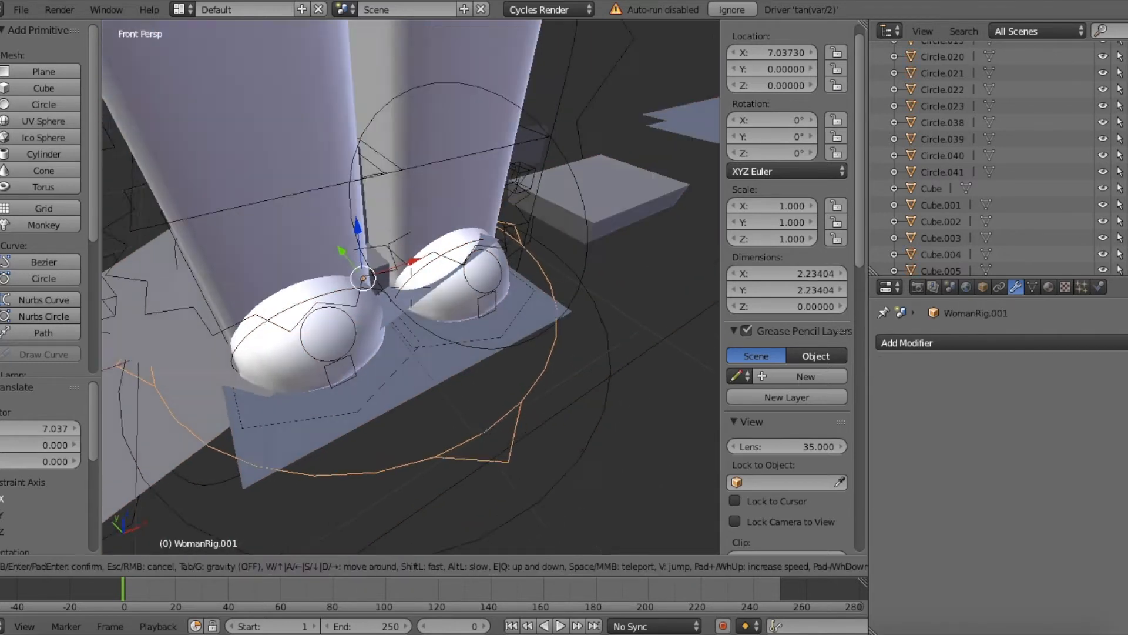
pyautogui.press('s')
pyautogui.press('w')
pyautogui.press('s')
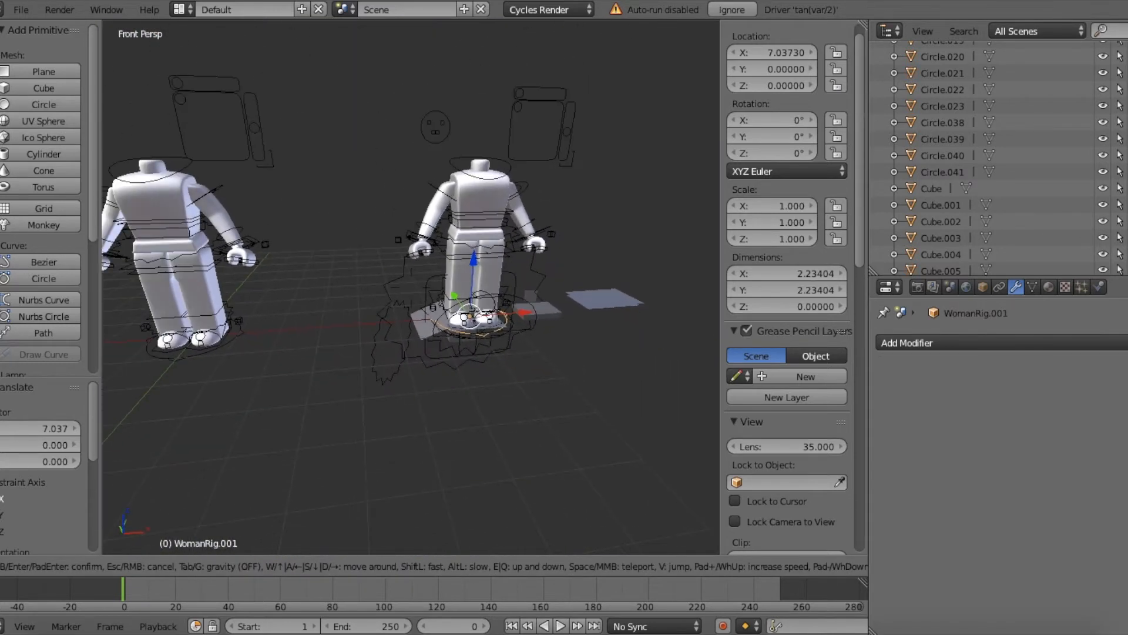
pyautogui.click(541, 359)
# Step: Delete the stray control-shape meshes left behind beside the two rigs
pyautogui.rightClick(562, 353)
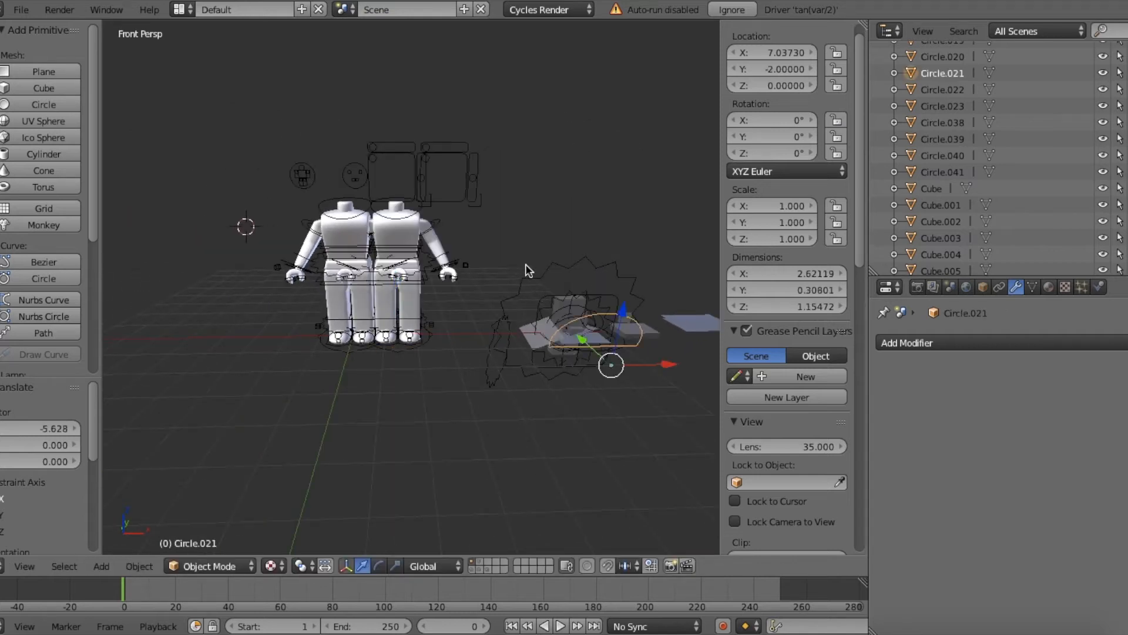
pyautogui.moveTo(502, 260); pyautogui.dragTo(720, 382)
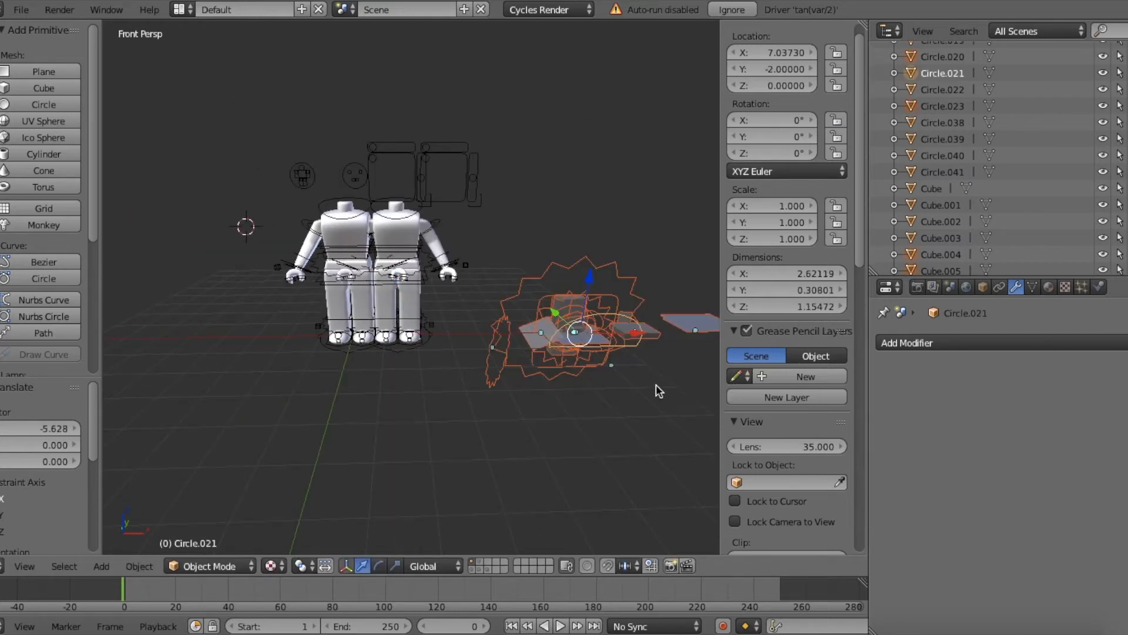
pyautogui.press('Delete')
# Step: Reposition the duplicate rig at about 2.70 on the X axis and select the original rig's body mesh
pyautogui.hotkey('shift', 'f')
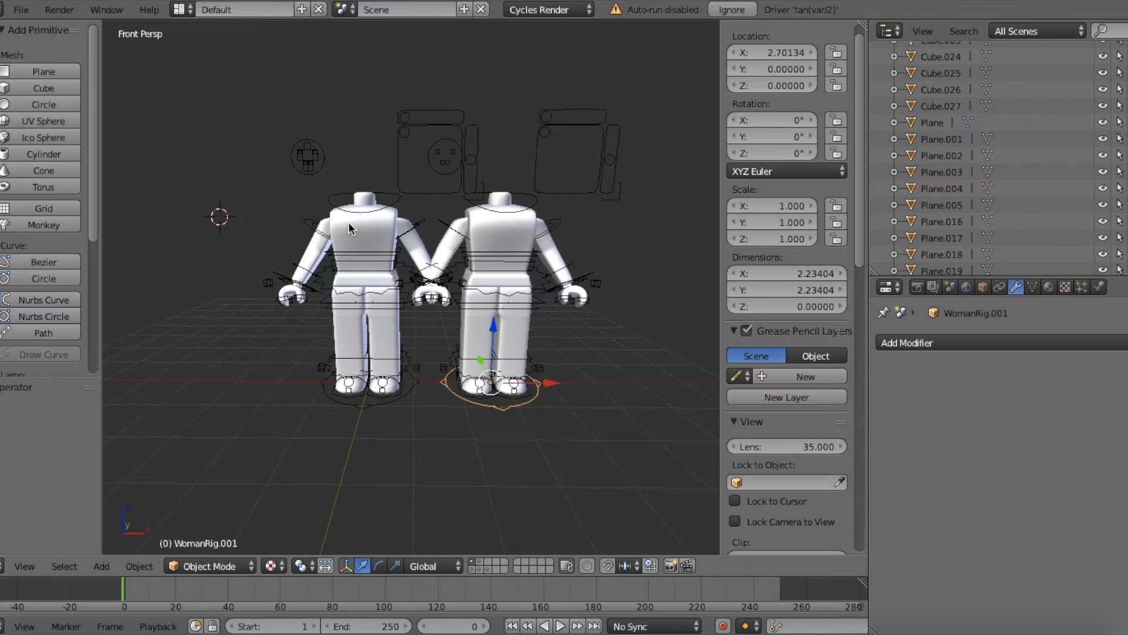
pyautogui.hotkey('shift', 'f')
pyautogui.press('w')
pyautogui.press('s')
pyautogui.press('w')
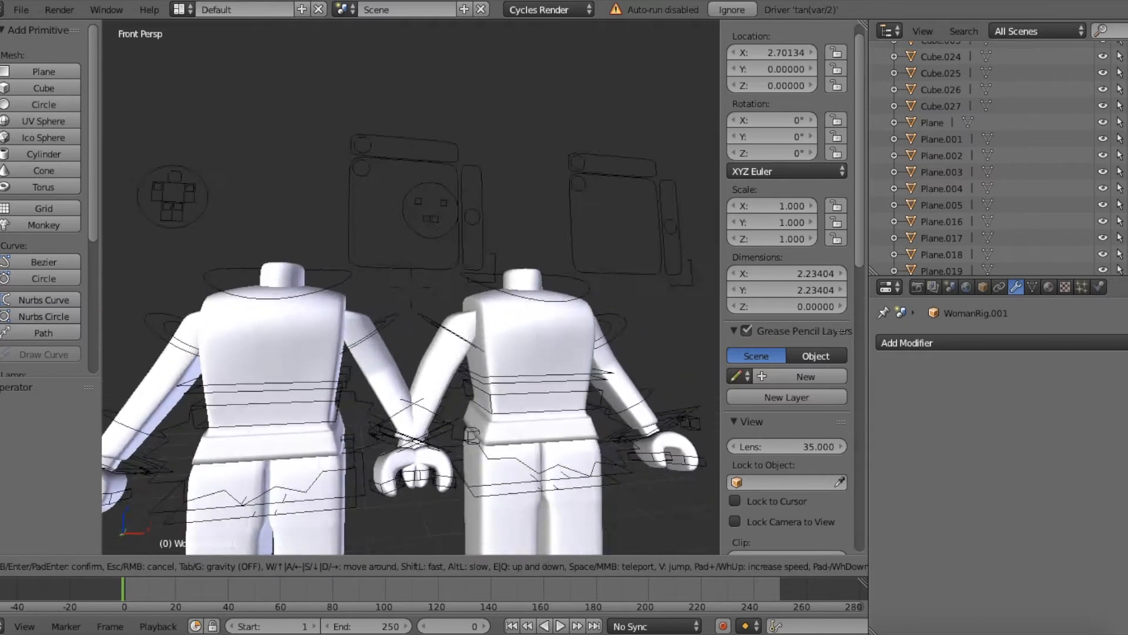
pyautogui.press('s')
pyautogui.press('w')
pyautogui.click(411, 288)
pyautogui.rightClick(362, 282)
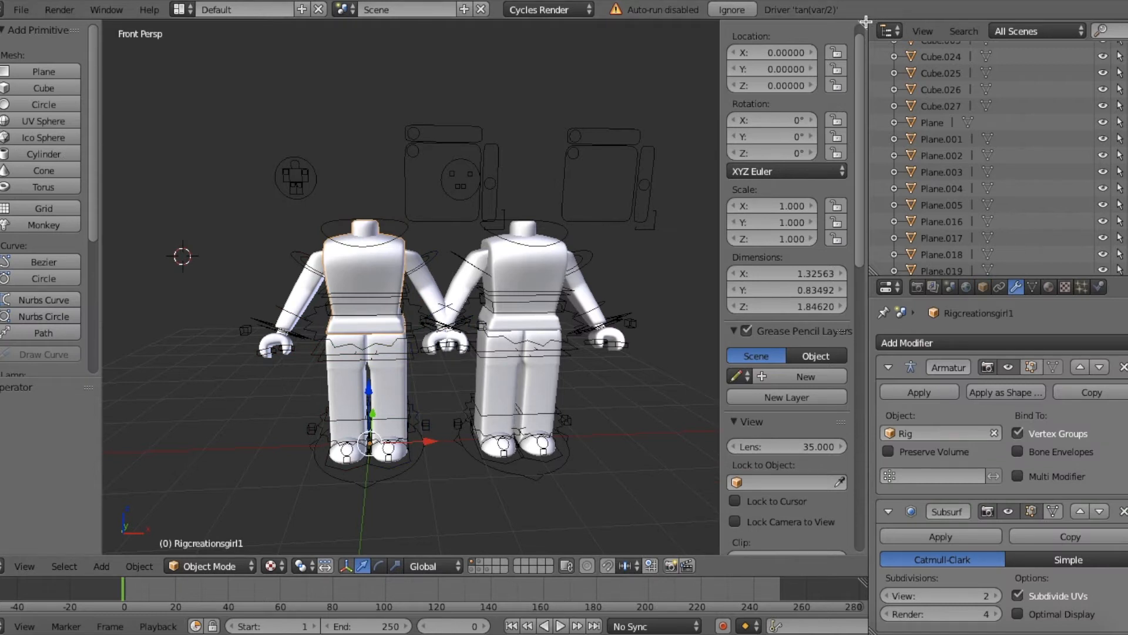
# Step: Split the 3D view into two stacked areas and turn the upper one into a Node Editor
pyautogui.moveTo(862, 25); pyautogui.dragTo(824, 339)
pyautogui.click(7, 329)
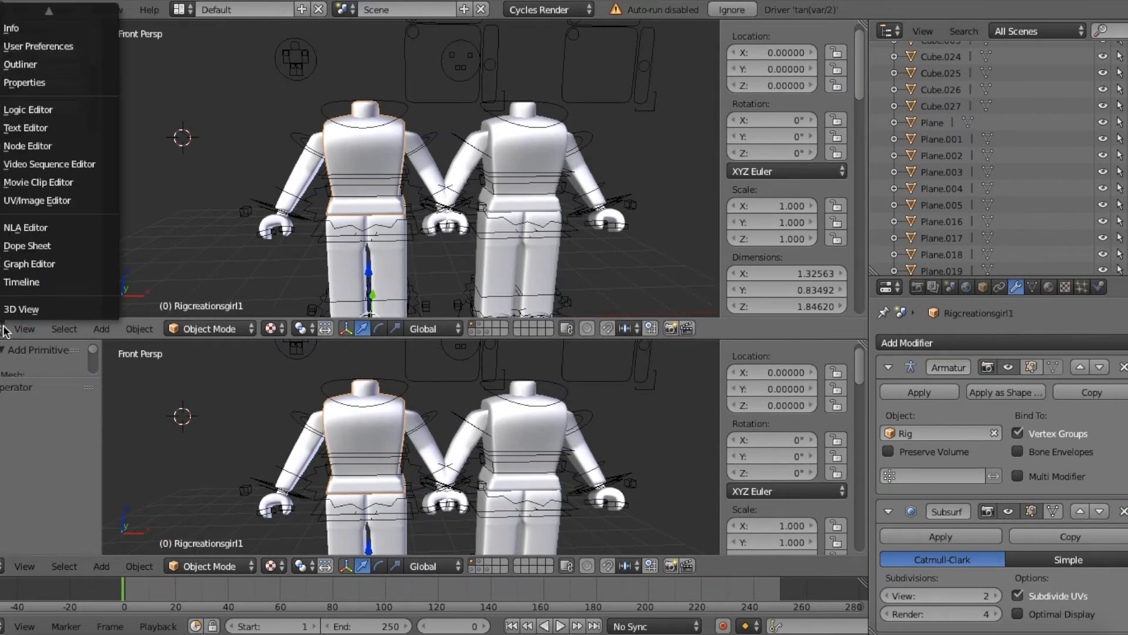
pyautogui.click(17, 147)
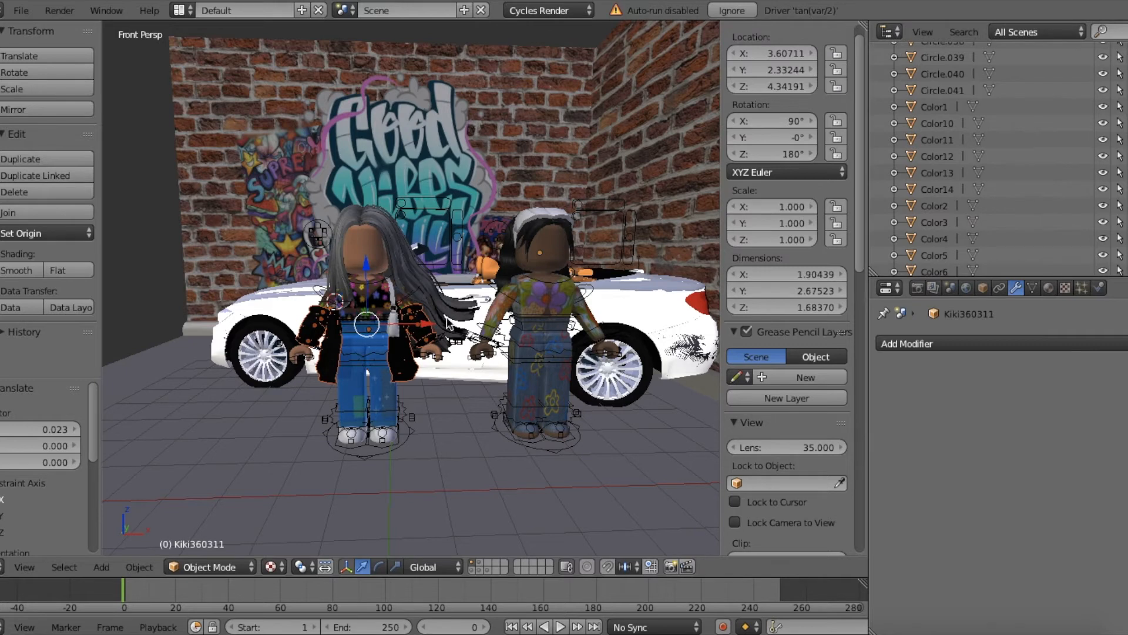
# Step: Add a cube and move it about -29.43 units along the X axis, into empty space away from the scene
pyautogui.hotkey('shift', 'f')
pyautogui.press('w')
pyautogui.press('s')
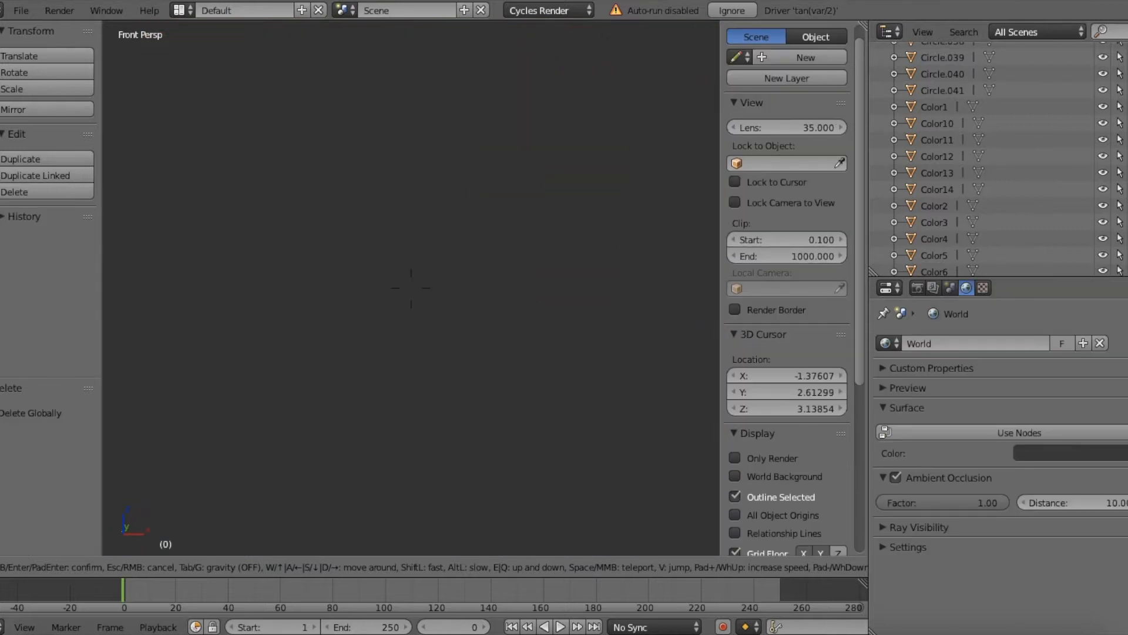
pyautogui.click(410, 287)
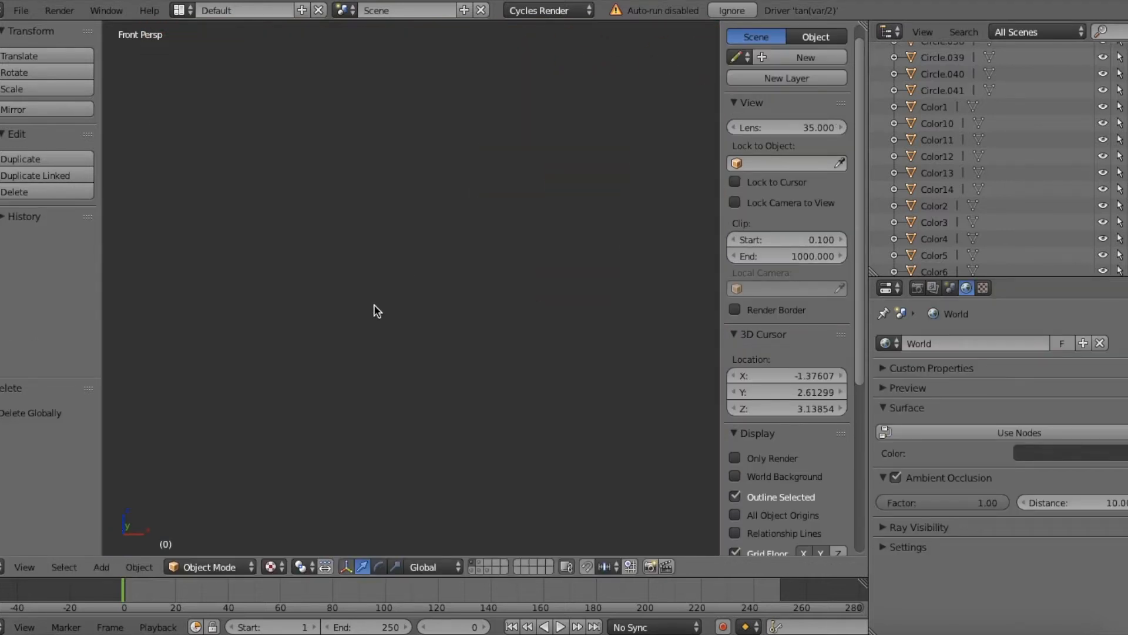
pyautogui.hotkey('shift', 'a')
pyautogui.moveTo(373, 305)
pyautogui.click(432, 321)
pyautogui.hotkey('shift', 'f')
pyautogui.click(410, 288)
# Step: Give the cube a new material and set its surface to Glass BSDF
pyautogui.hotkey('shift', 'f')
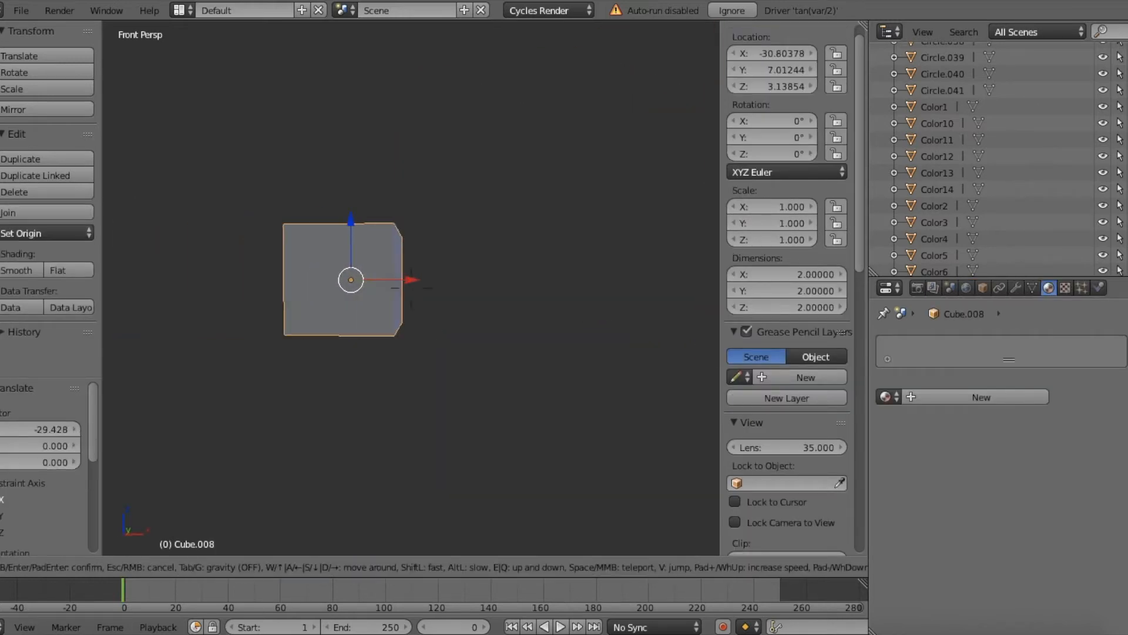
pyautogui.press('w')
pyautogui.press('s')
pyautogui.press('w')
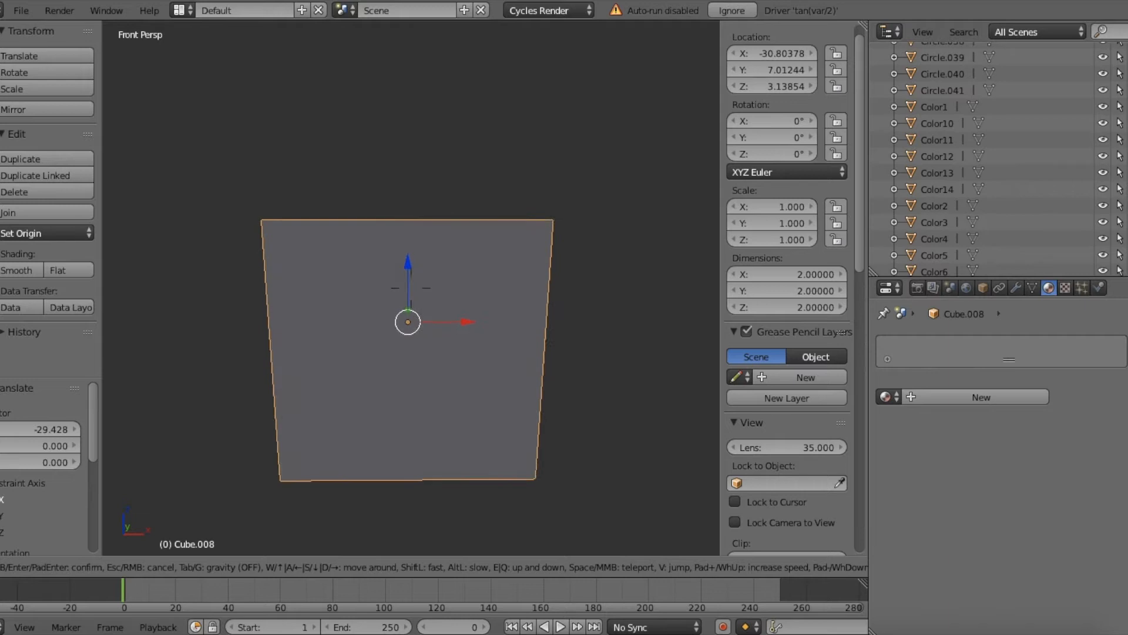
pyautogui.press('s')
pyautogui.click(410, 288)
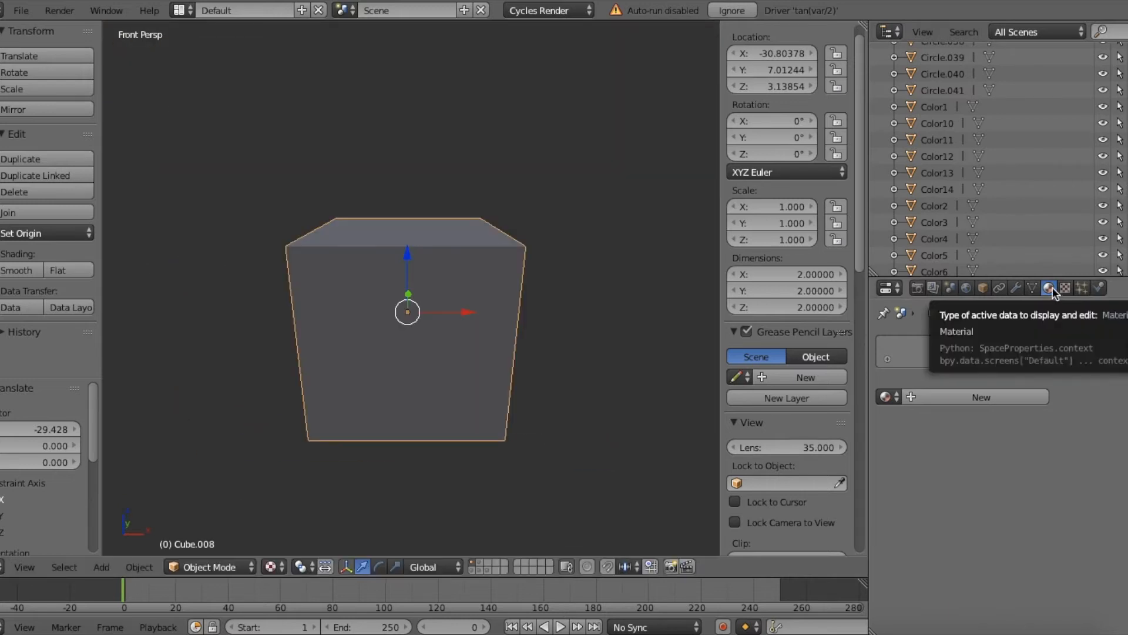
pyautogui.click(940, 397)
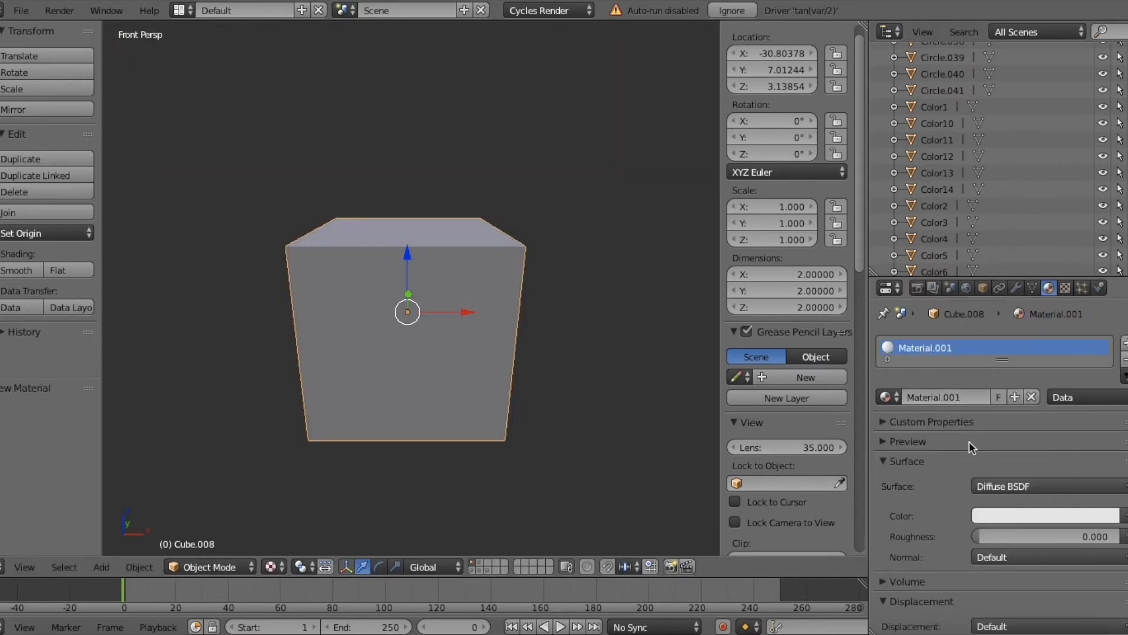
pyautogui.click(991, 487)
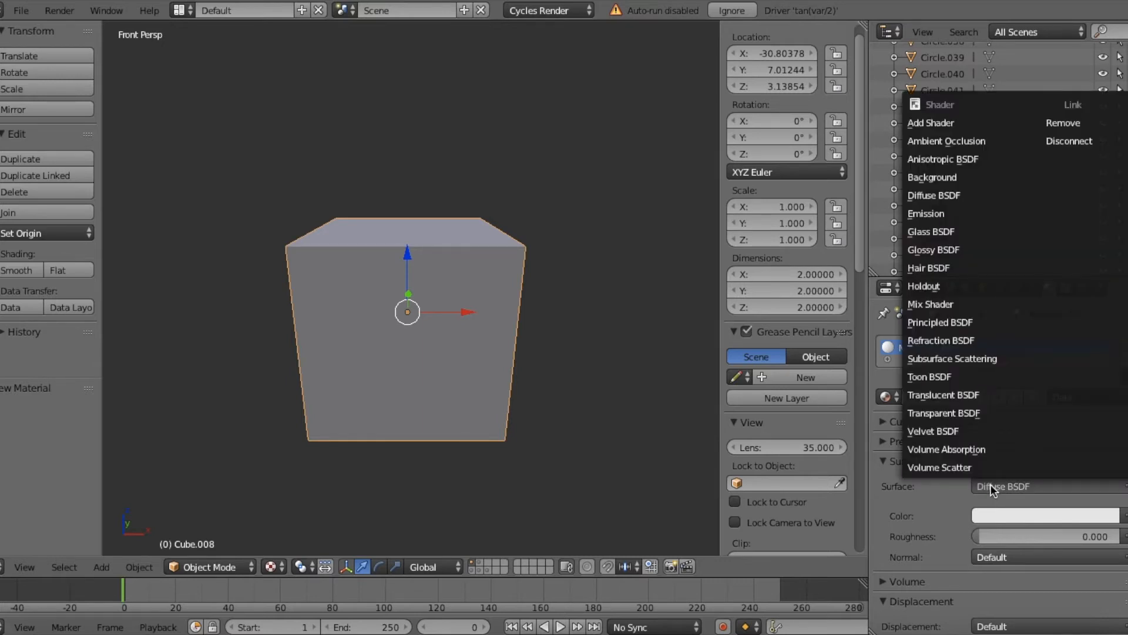
pyautogui.click(930, 233)
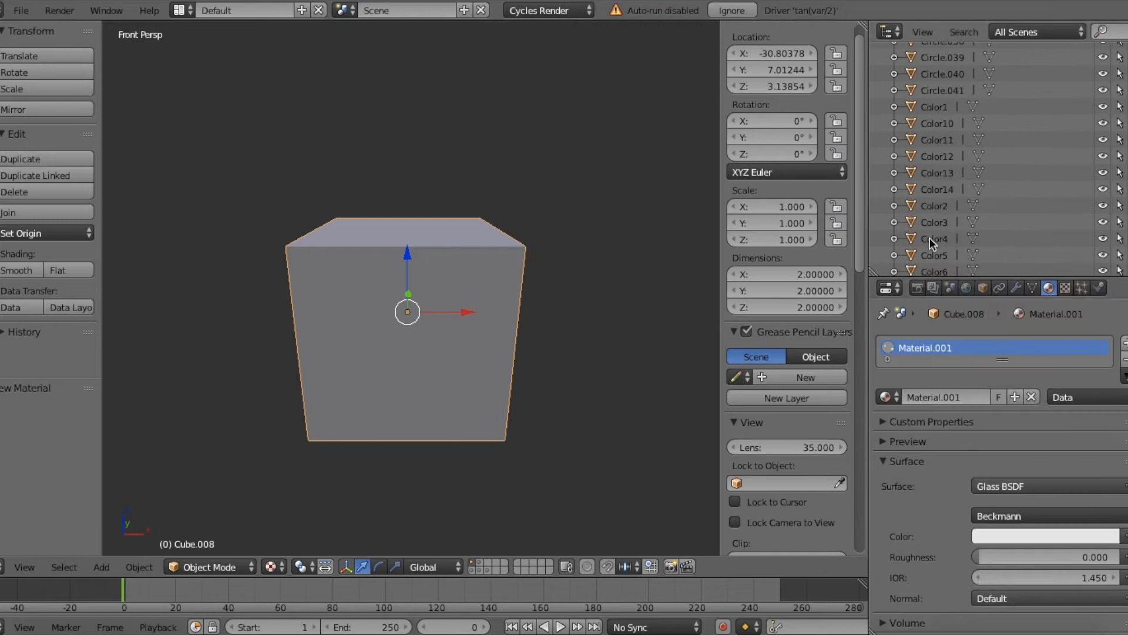
# Step: Tint the cube's glass material light blue
pyautogui.click(995, 538)
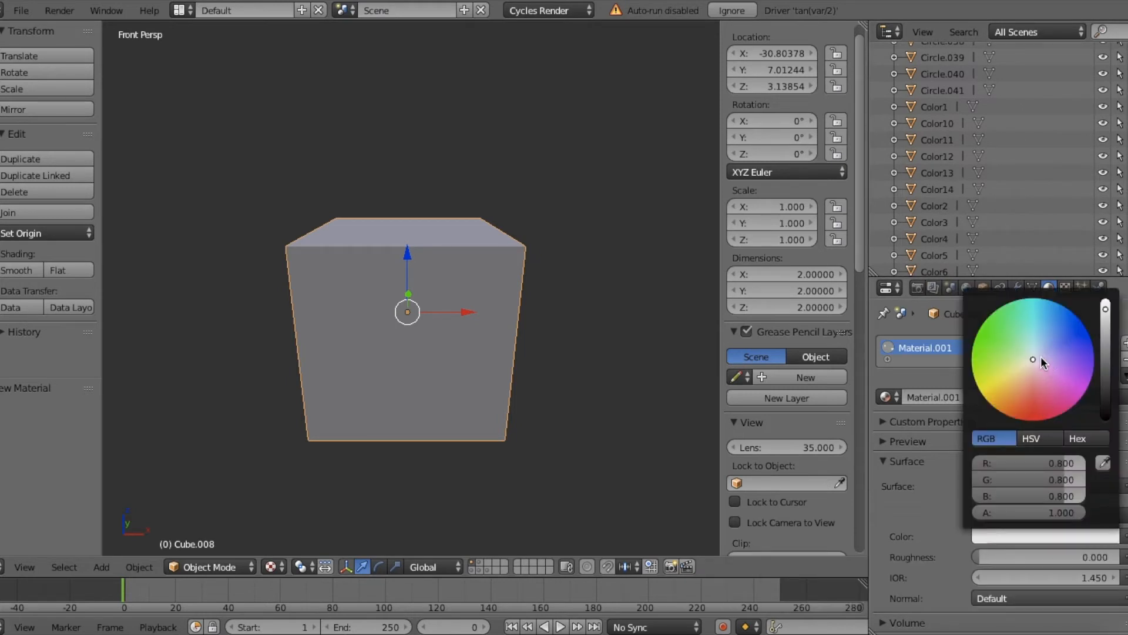
pyautogui.moveTo(1039, 354); pyautogui.dragTo(1046, 344)
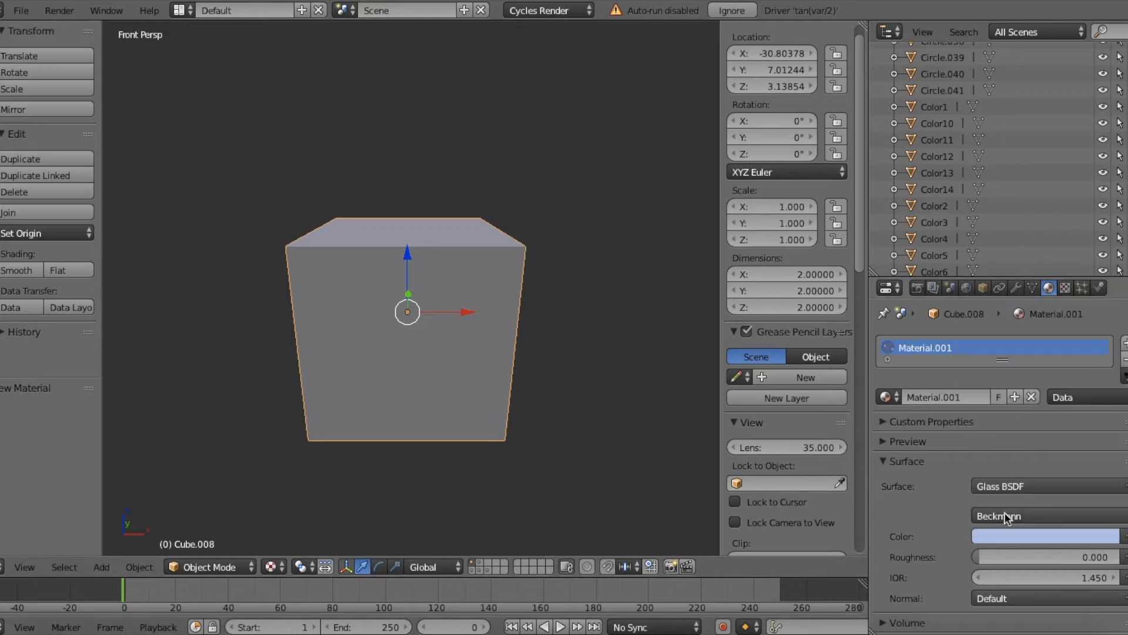
pyautogui.click(1000, 534)
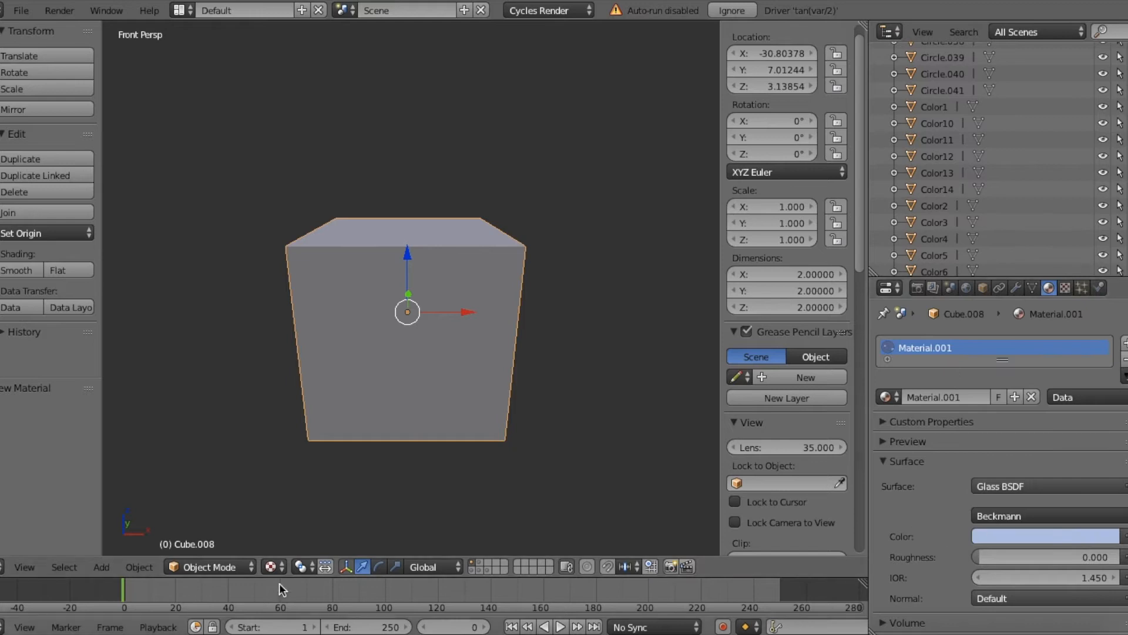
# Step: Preview the glass cube in Rendered viewport shading and examine it from several angles
pyautogui.click(272, 567)
pyautogui.click(296, 456)
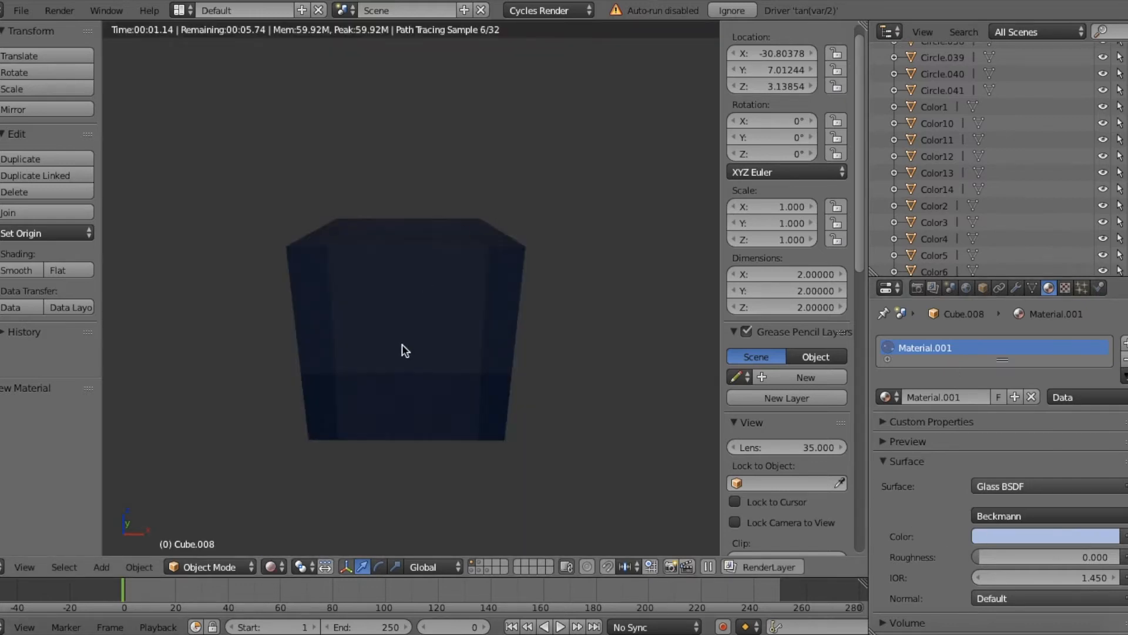
pyautogui.hotkey('shift', 'f')
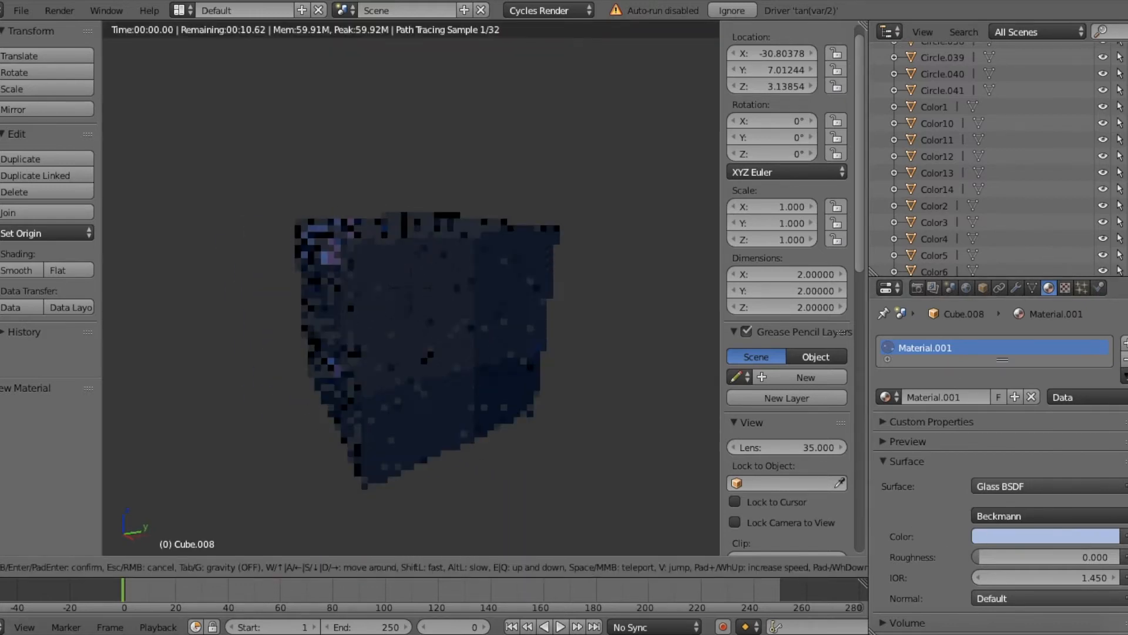
pyautogui.press('w')
pyautogui.press('d')
pyautogui.press('a')
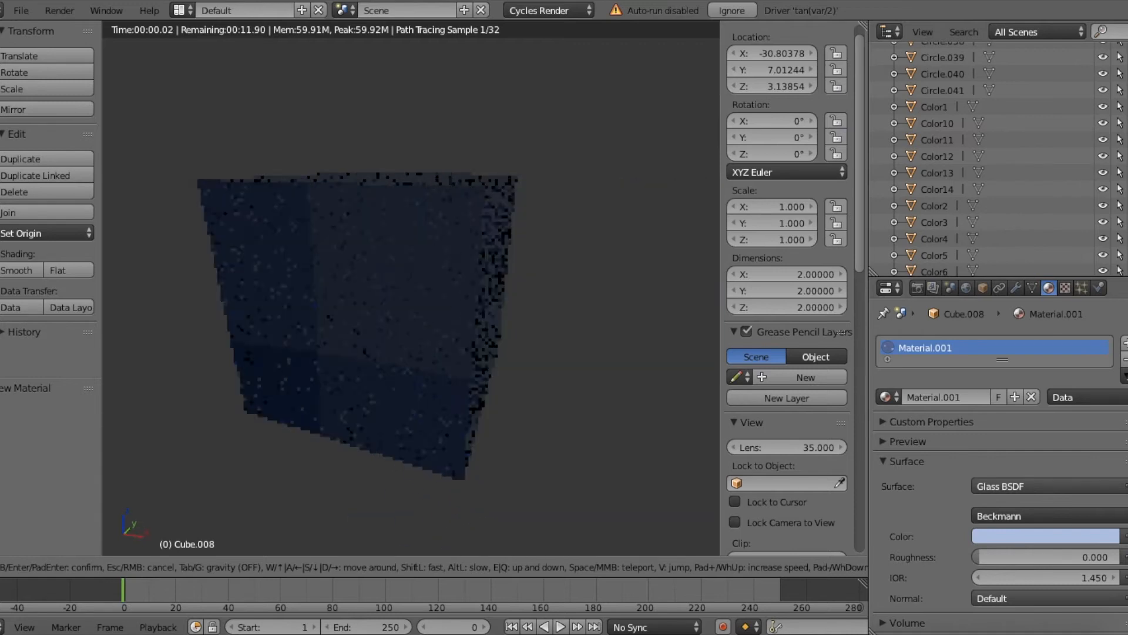
pyautogui.press('a')
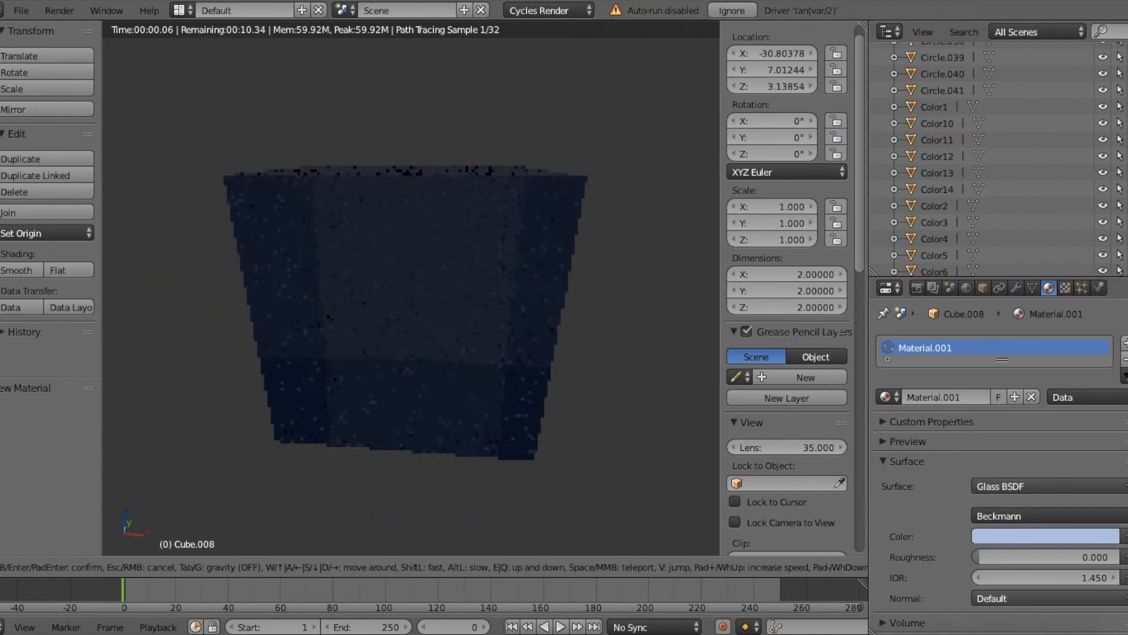
pyautogui.click(410, 287)
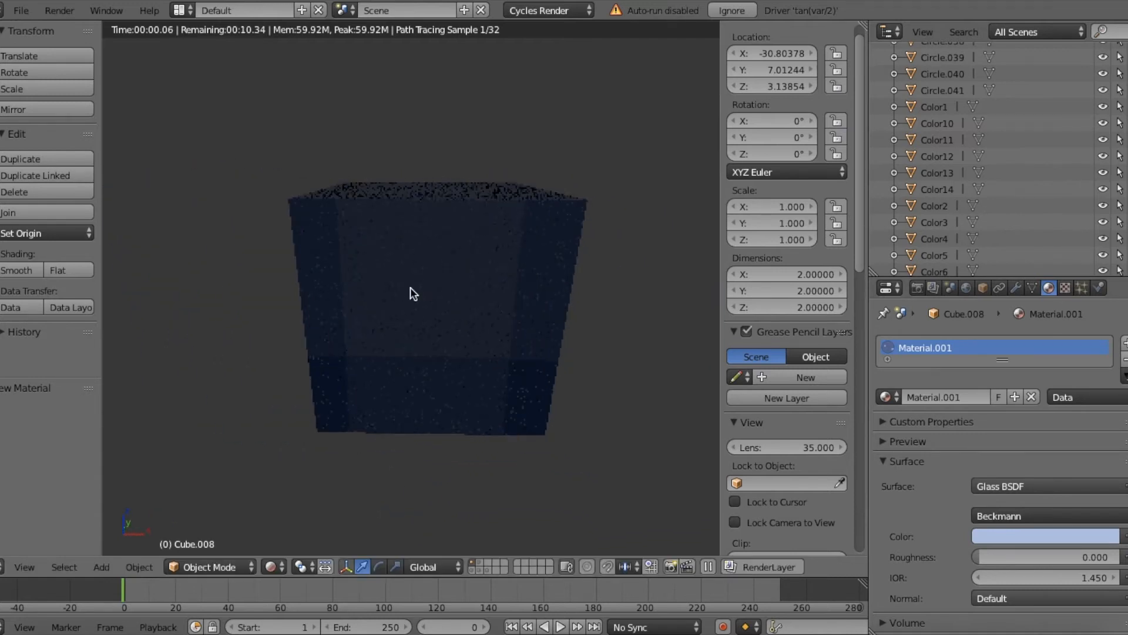
# Step: Try violet for the glass color, set it to near-white instead, and return the viewport to Texture shading
pyautogui.click(1018, 536)
pyautogui.moveTo(1042, 354); pyautogui.dragTo(1095, 359)
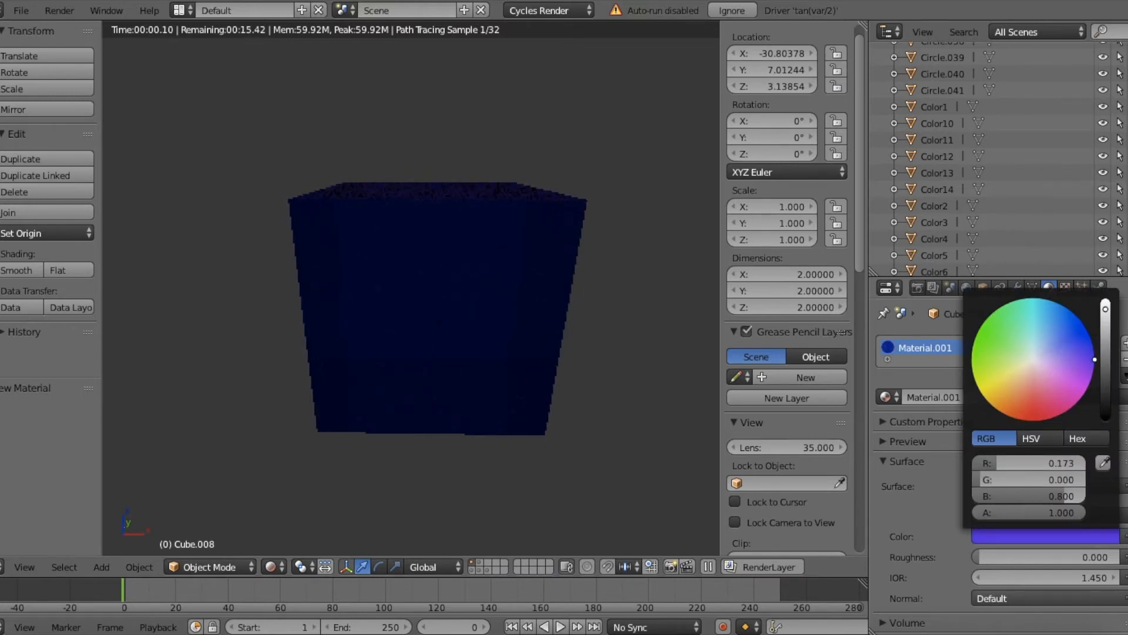
pyautogui.click(1034, 356)
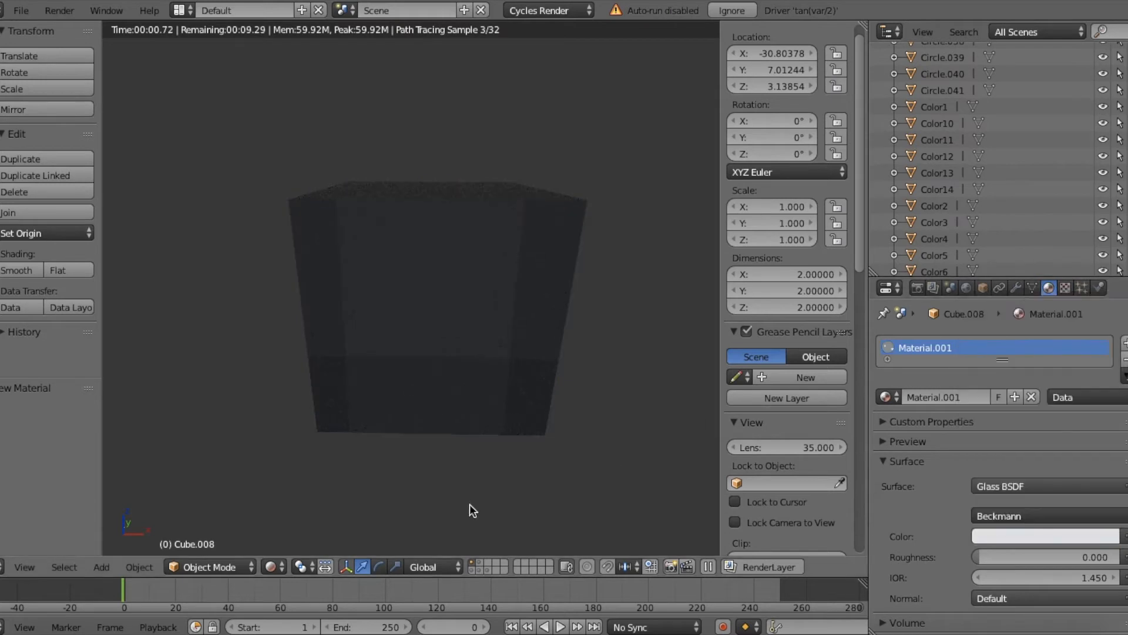
pyautogui.click(283, 564)
pyautogui.click(297, 509)
# Step: Place a second cube beside the glass cube, at about X -27.90 and Y 7.12
pyautogui.hotkey('shift', 'd')
pyautogui.rightClick(518, 335)
pyautogui.press('s')
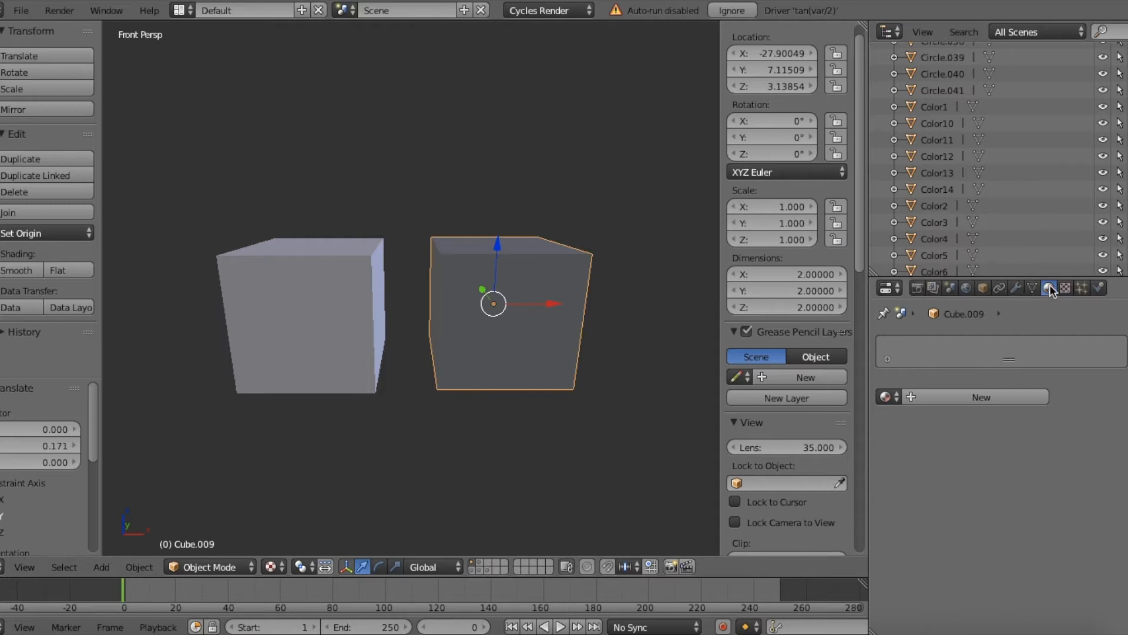
# Step: Give the second cube a new material with a Glossy BSDF surface
pyautogui.click(940, 397)
pyautogui.click(987, 483)
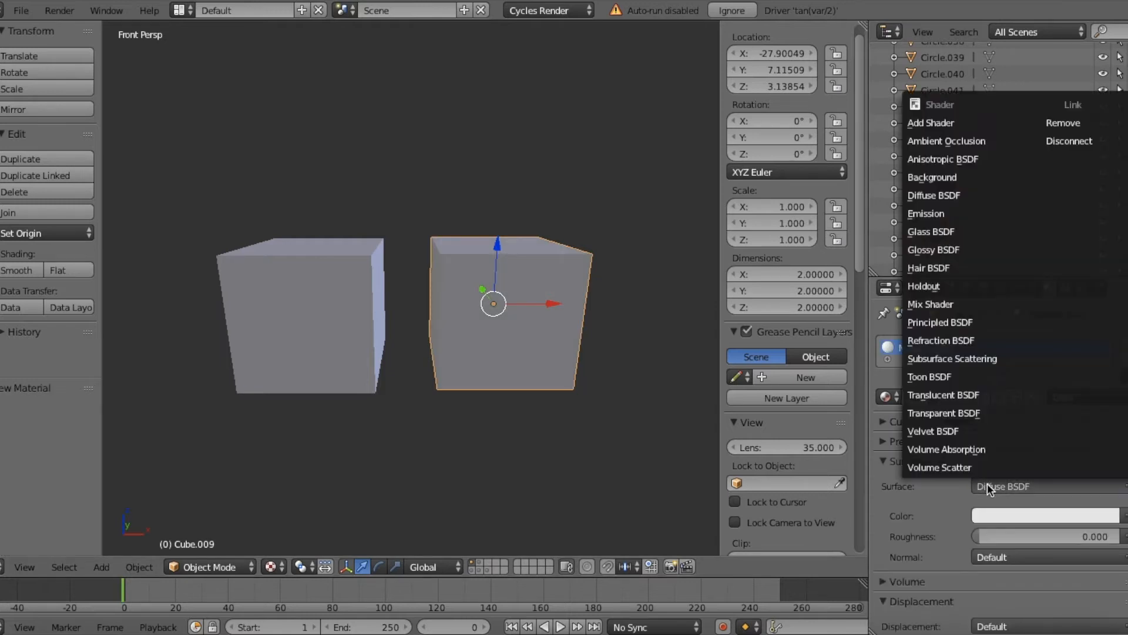
pyautogui.click(932, 250)
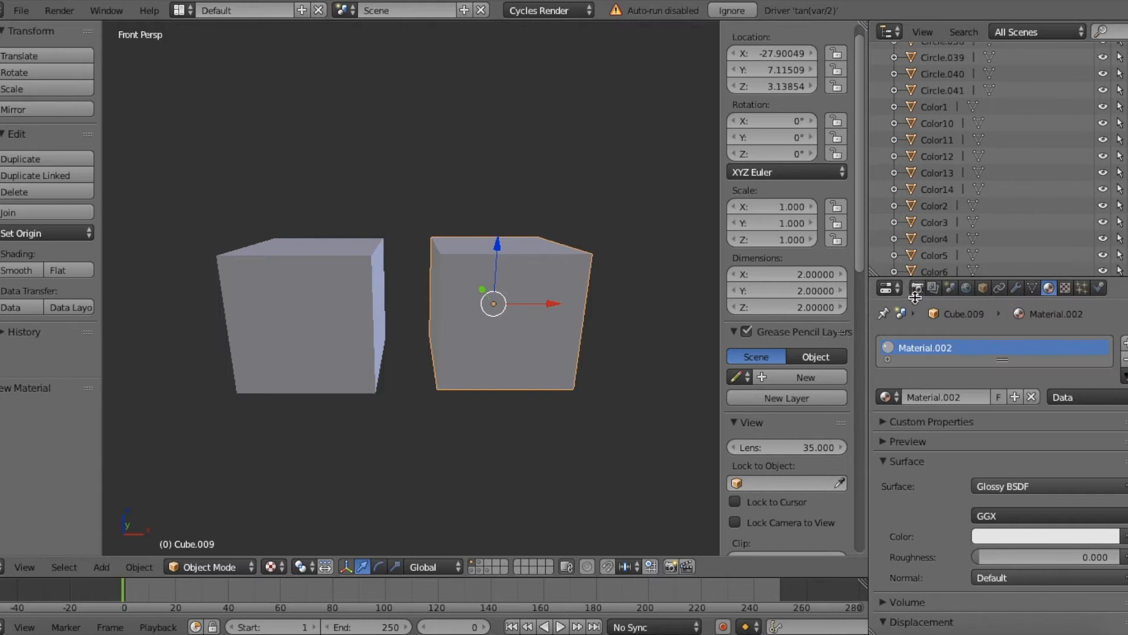
# Step: Color the glossy material light pink and display the viewport in Material shading
pyautogui.click(990, 537)
pyautogui.moveTo(1085, 368); pyautogui.dragTo(1043, 372)
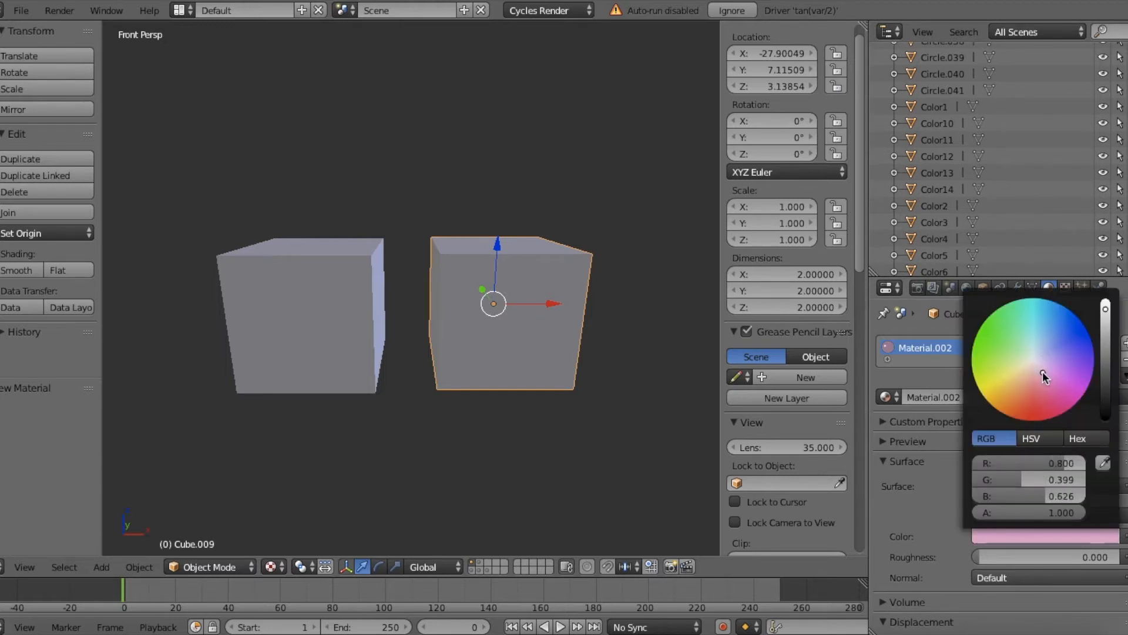
pyautogui.click(272, 567)
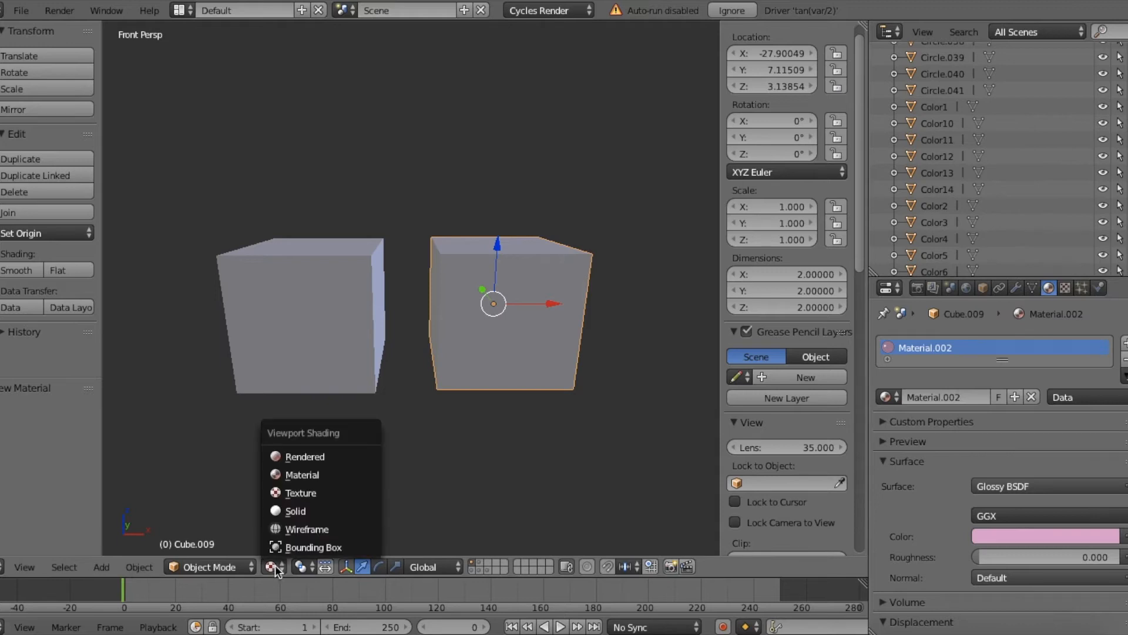
pyautogui.click(295, 476)
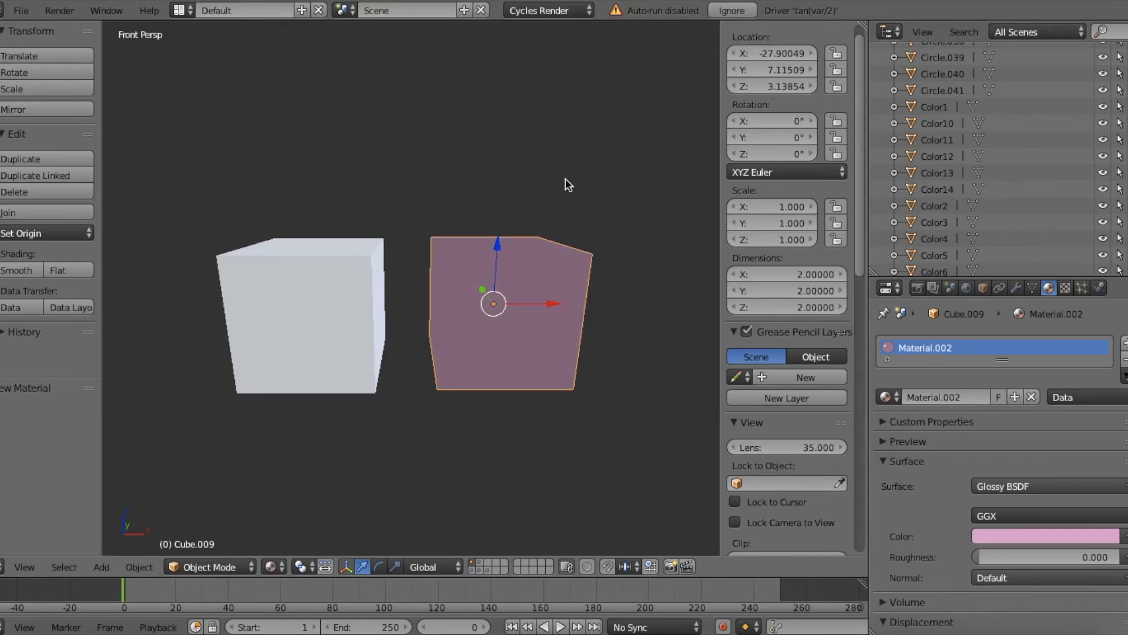
# Step: Examine the glass and glossy cubes in Rendered shading from several angles, looking toward the graffiti wall
pyautogui.hotkey('shift', 'z')
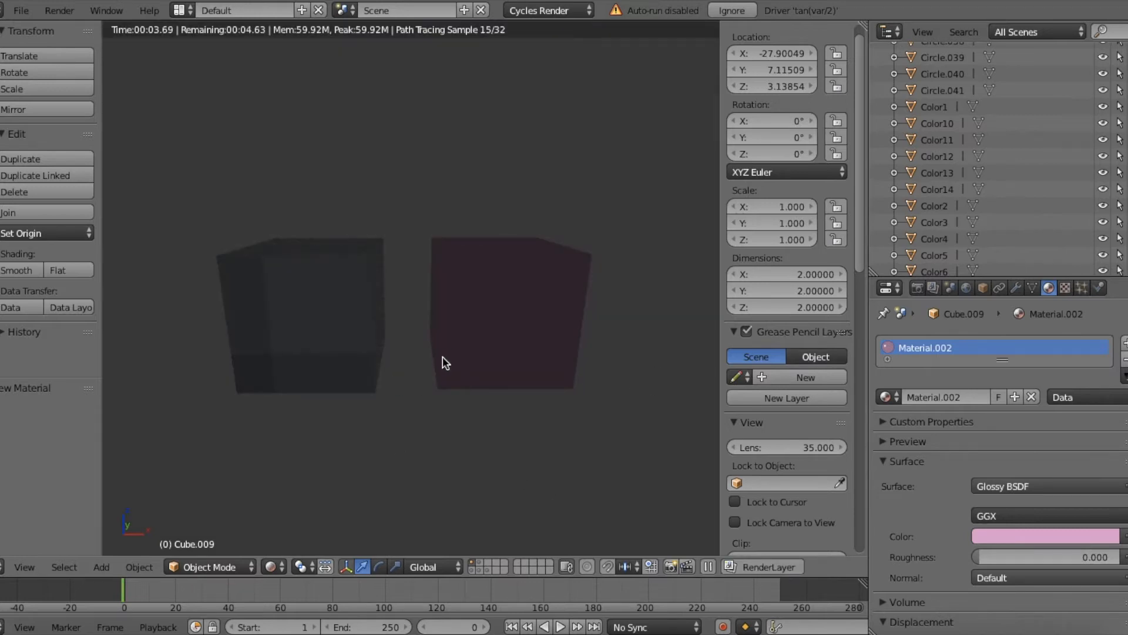
pyautogui.hotkey('shift', 'f')
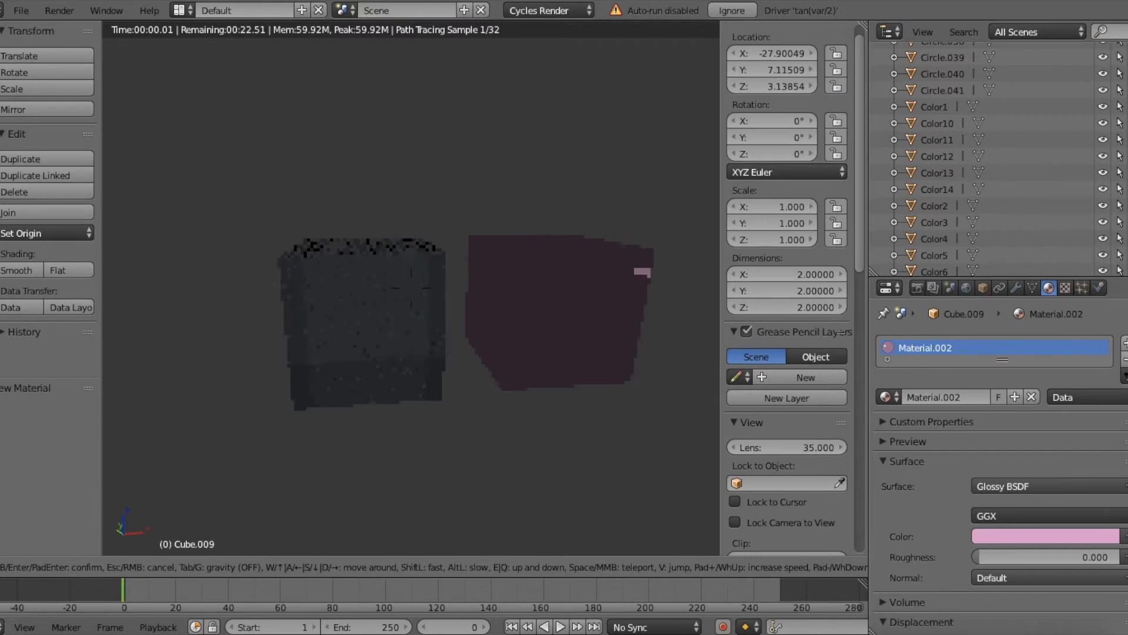
pyautogui.press('w')
pyautogui.press('s')
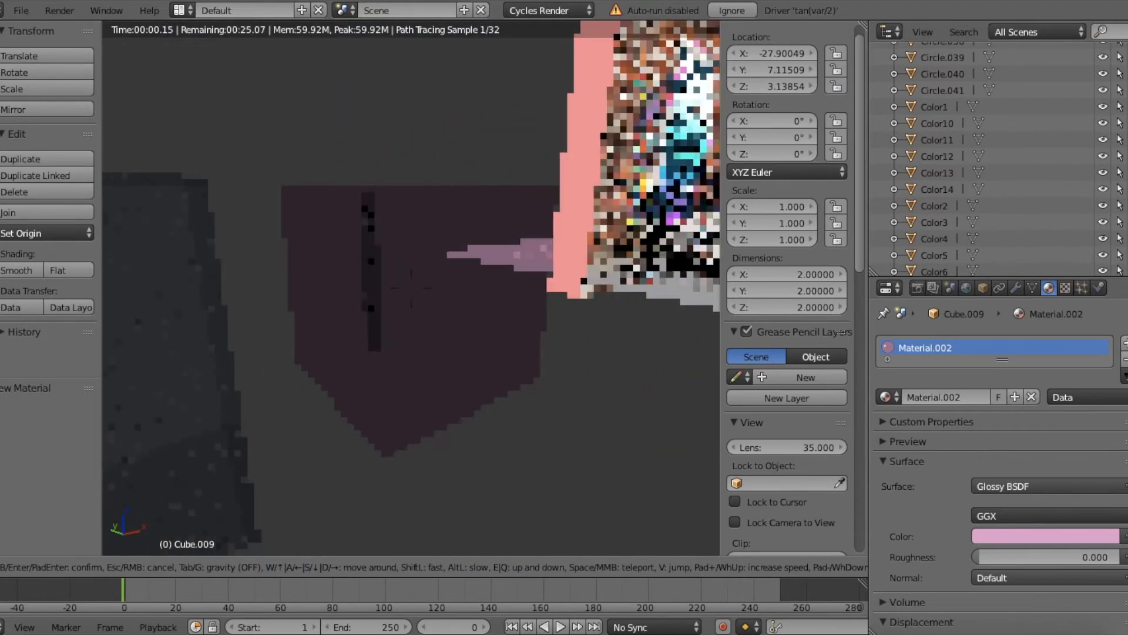
pyautogui.press('a')
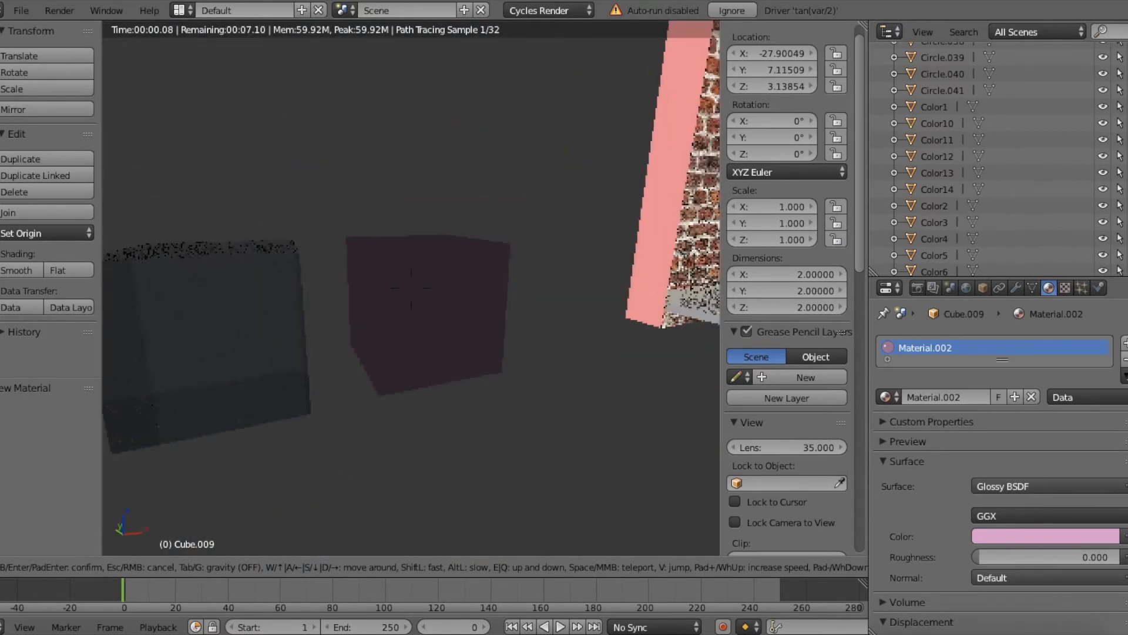
pyautogui.press('w')
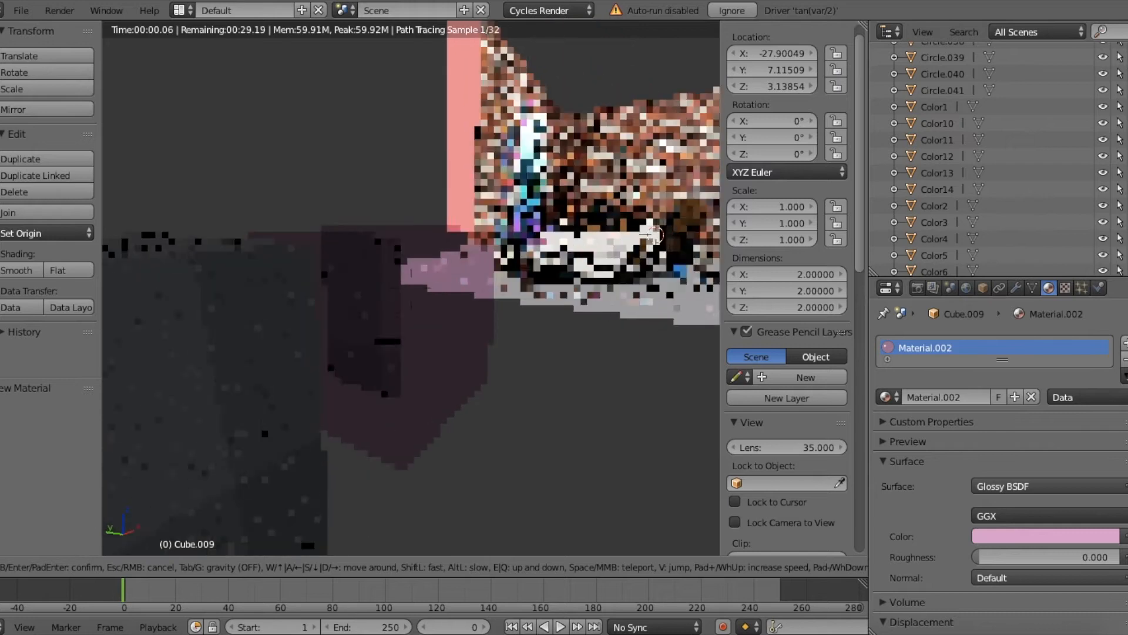
pyautogui.click(411, 287)
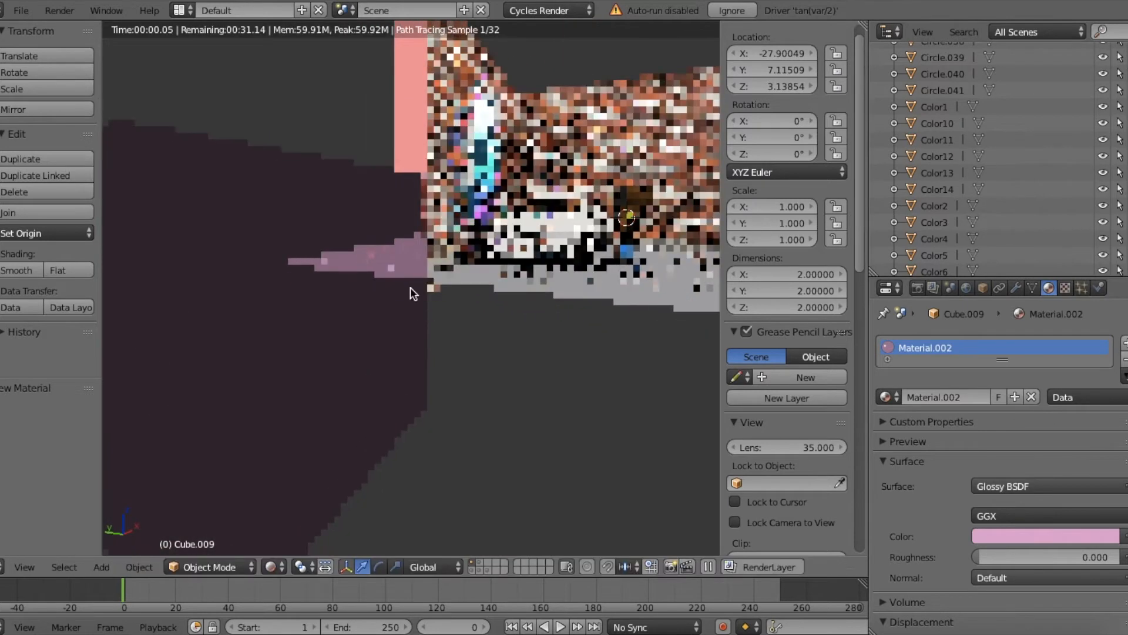
pyautogui.hotkey('shift', 'f')
pyautogui.press('s')
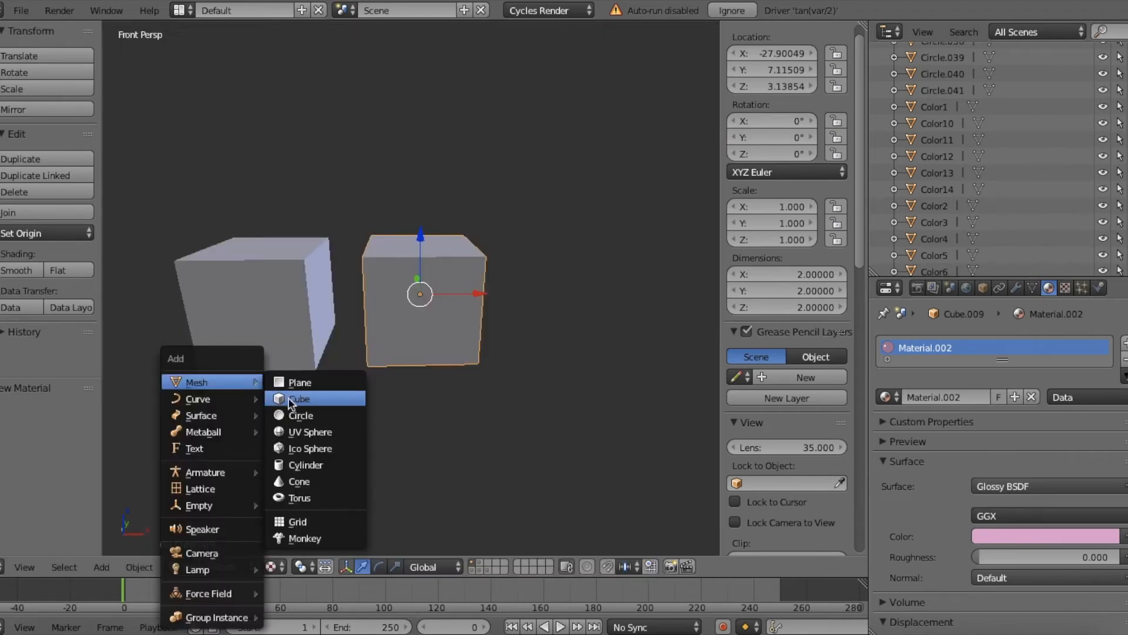
# Step: Add a third cube and place it beside the glossy cube, at about X -24.55 and Y 6.91
pyautogui.click(291, 397)
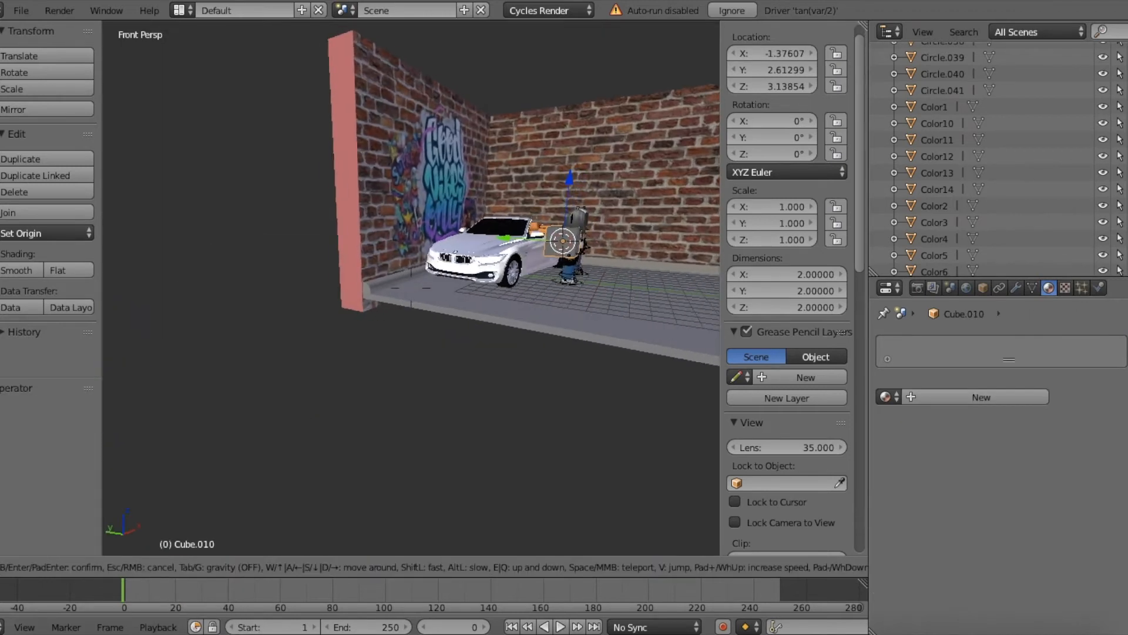
pyautogui.press('Return')
pyautogui.press('g')
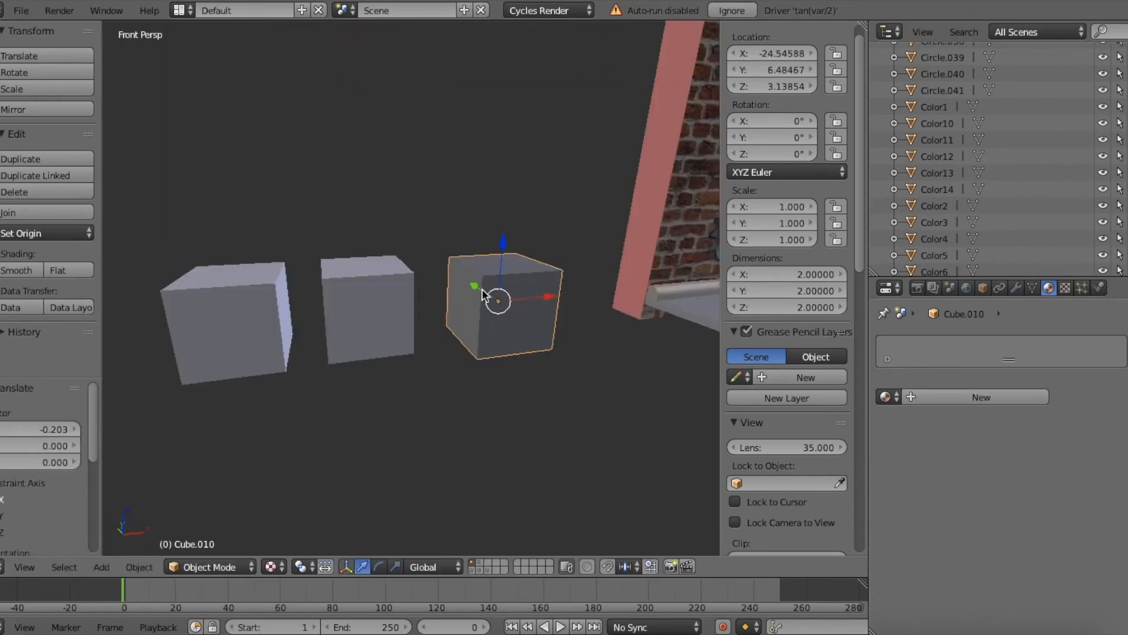
pyautogui.press('g')
pyautogui.press('y')
pyautogui.click(486, 294)
pyautogui.hotkey('shift', 'f')
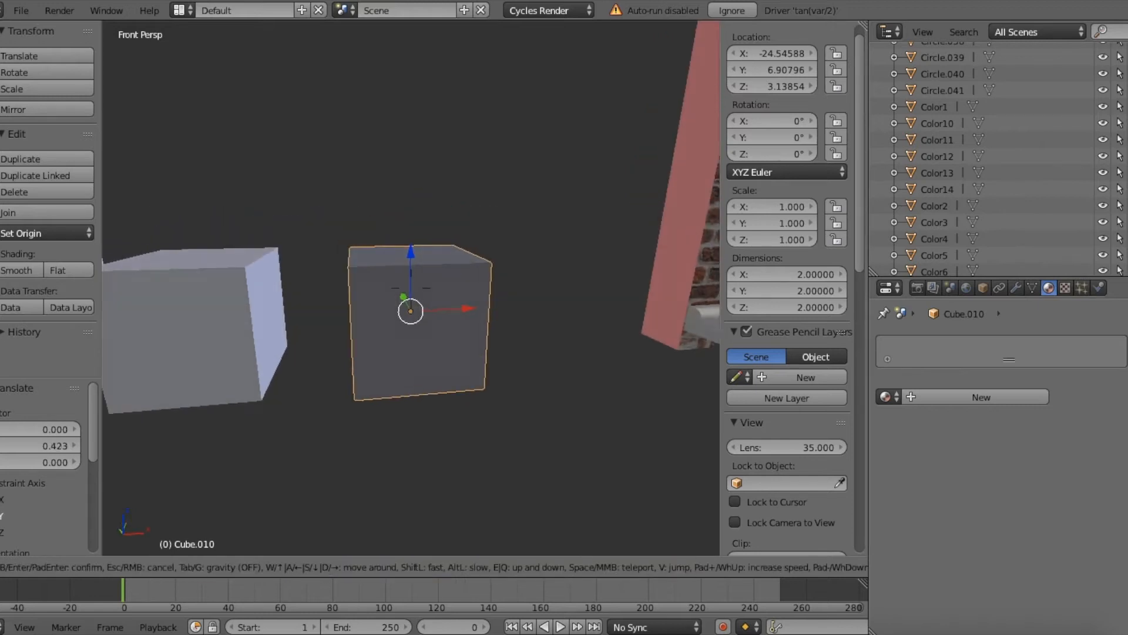
pyautogui.press('Return')
# Step: Give the third cube a new bright green Diffuse BSDF material and check it in Material shading
pyautogui.click(935, 395)
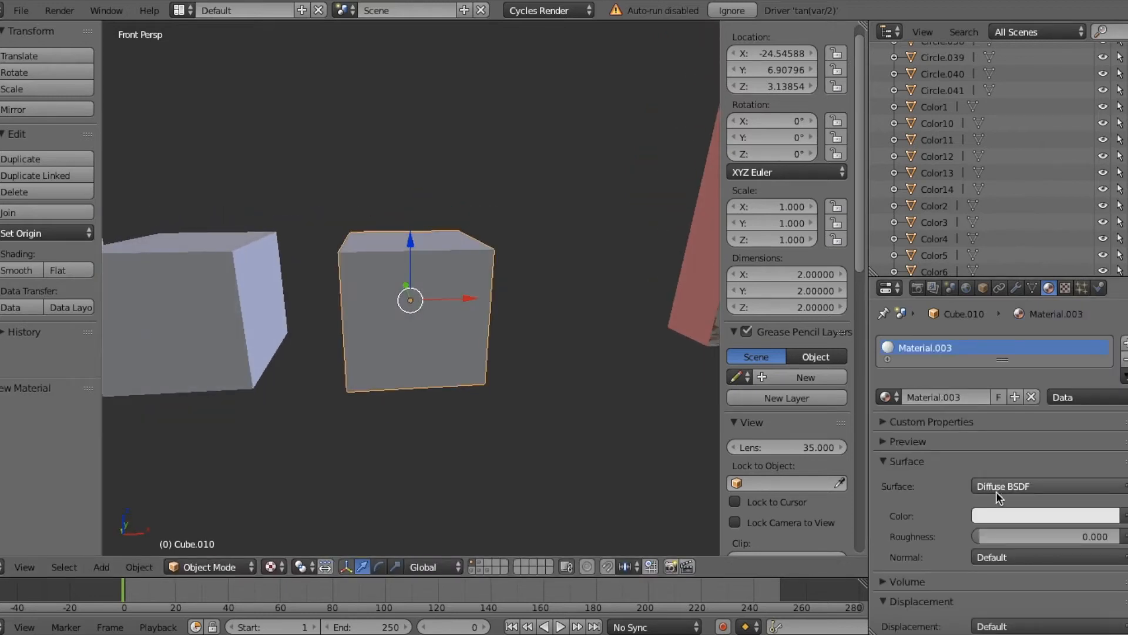
pyautogui.click(995, 517)
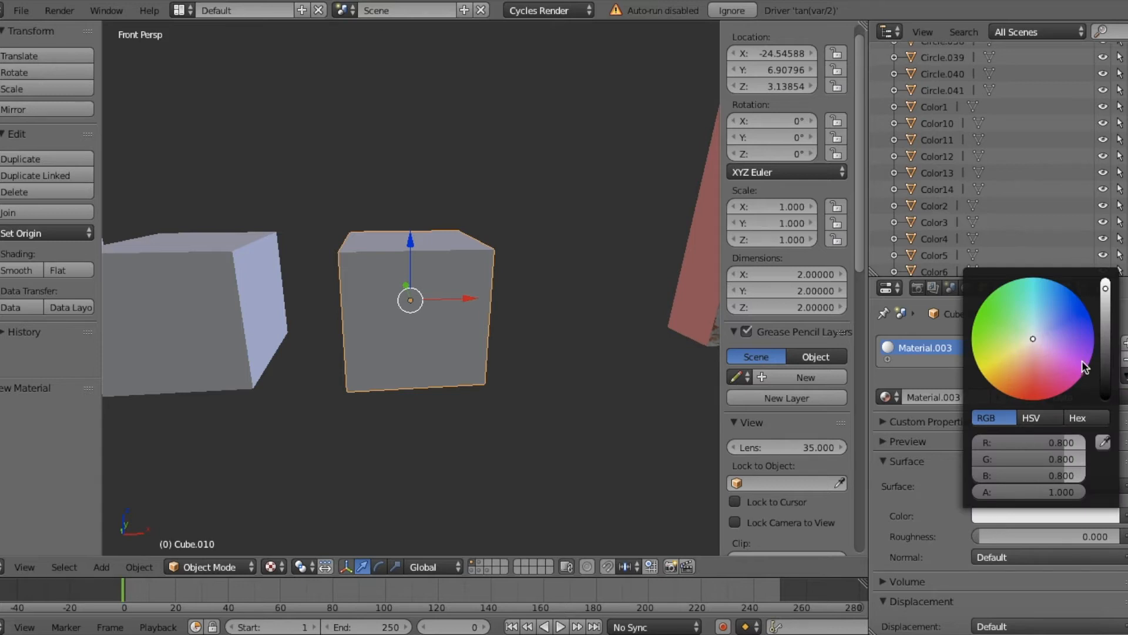
pyautogui.moveTo(1030, 336); pyautogui.dragTo(975, 319)
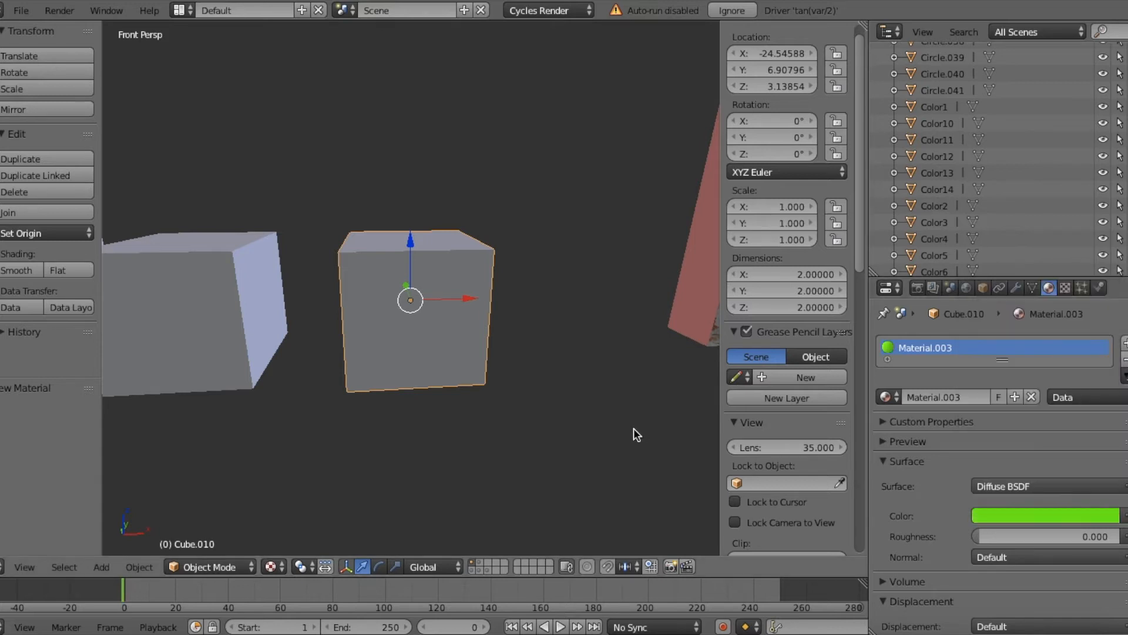
pyautogui.click(269, 566)
pyautogui.click(293, 478)
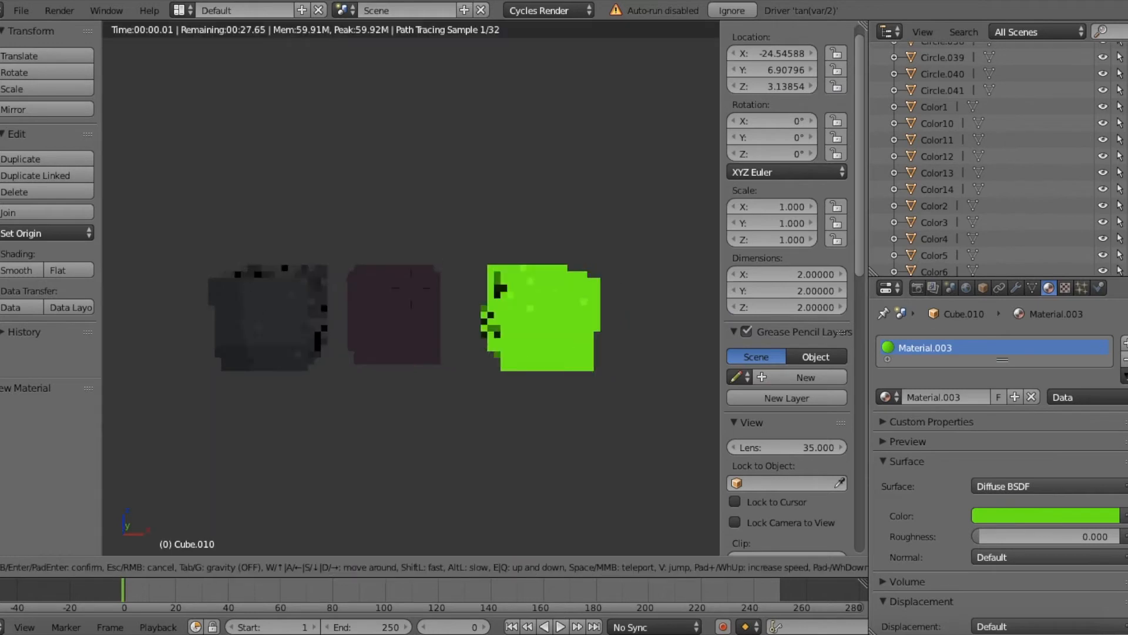
pyautogui.click(411, 289)
pyautogui.click(274, 567)
pyautogui.click(299, 493)
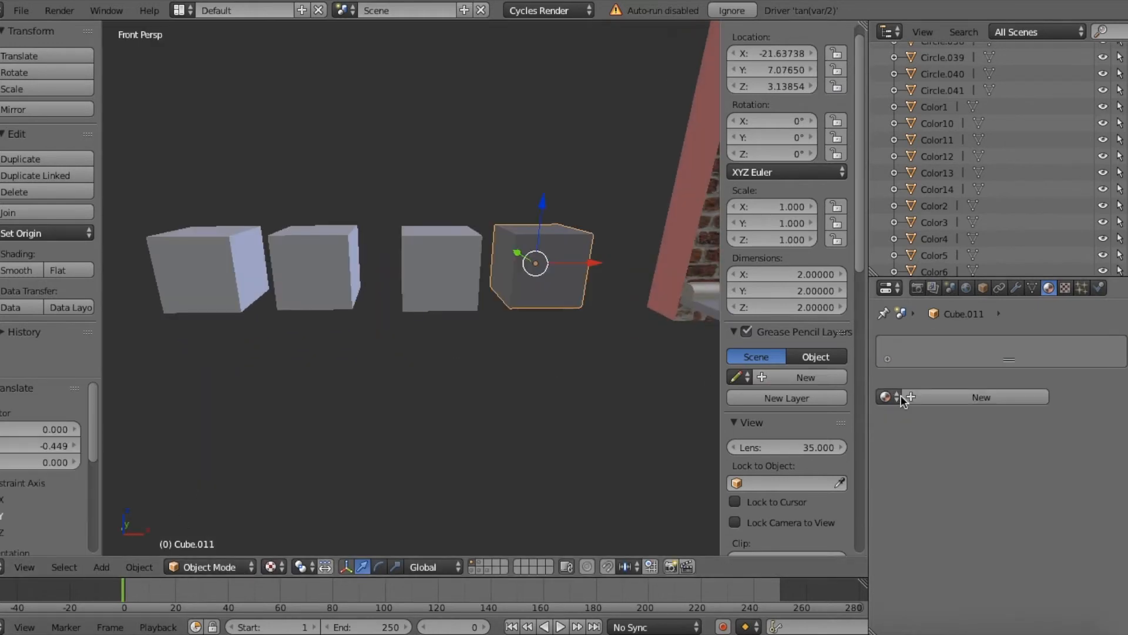
# Step: Add a fourth cube at about X -21.64 and Y 7.08 with a new Emission material
pyautogui.click(917, 395)
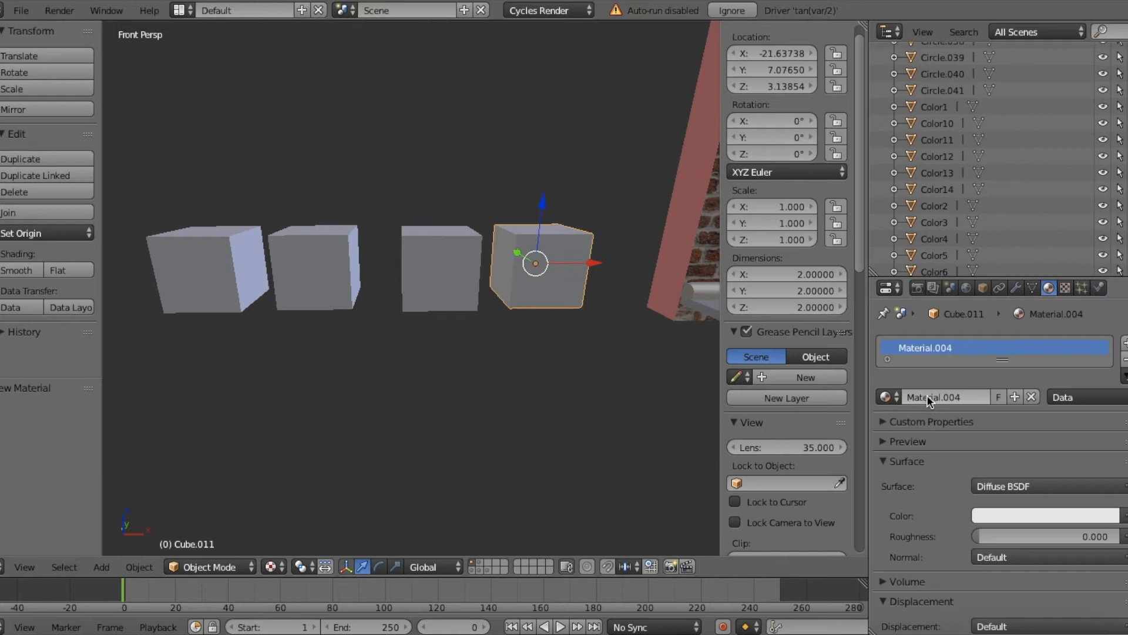
pyautogui.click(999, 486)
pyautogui.click(935, 213)
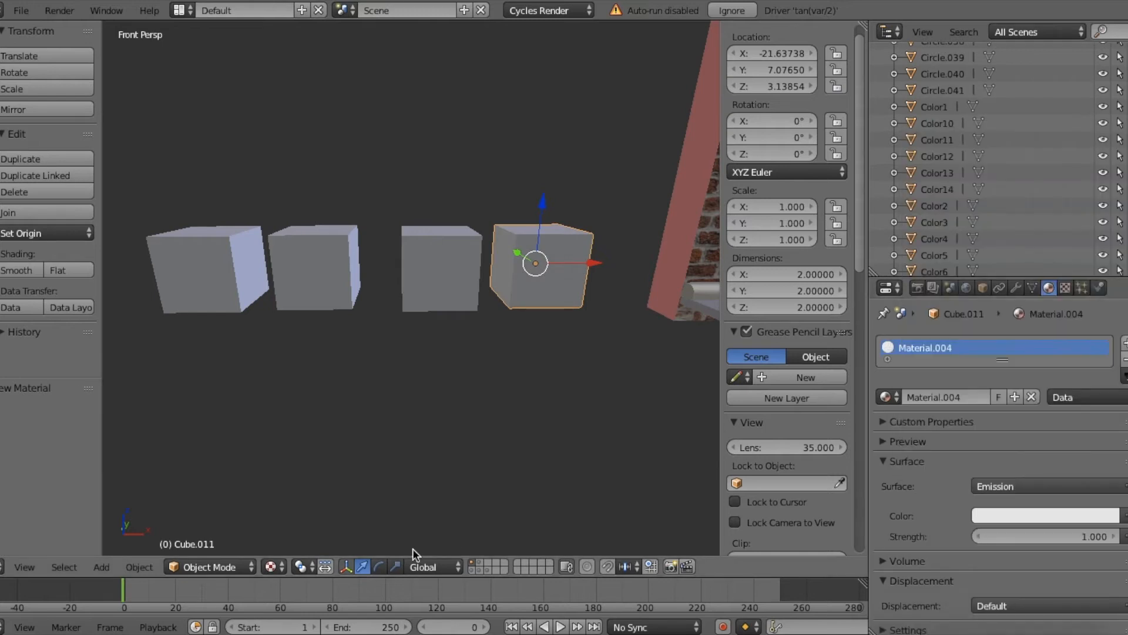
# Step: Display the viewport in Rendered shading and set the fourth cube's emission strength to 10
pyautogui.click(271, 567)
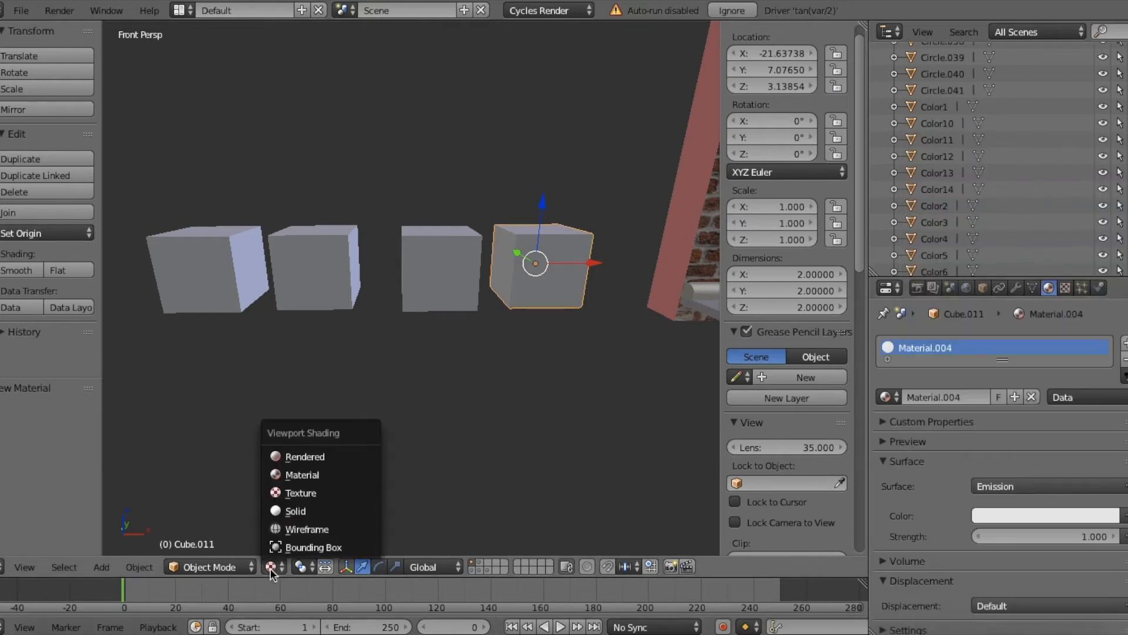
pyautogui.click(294, 456)
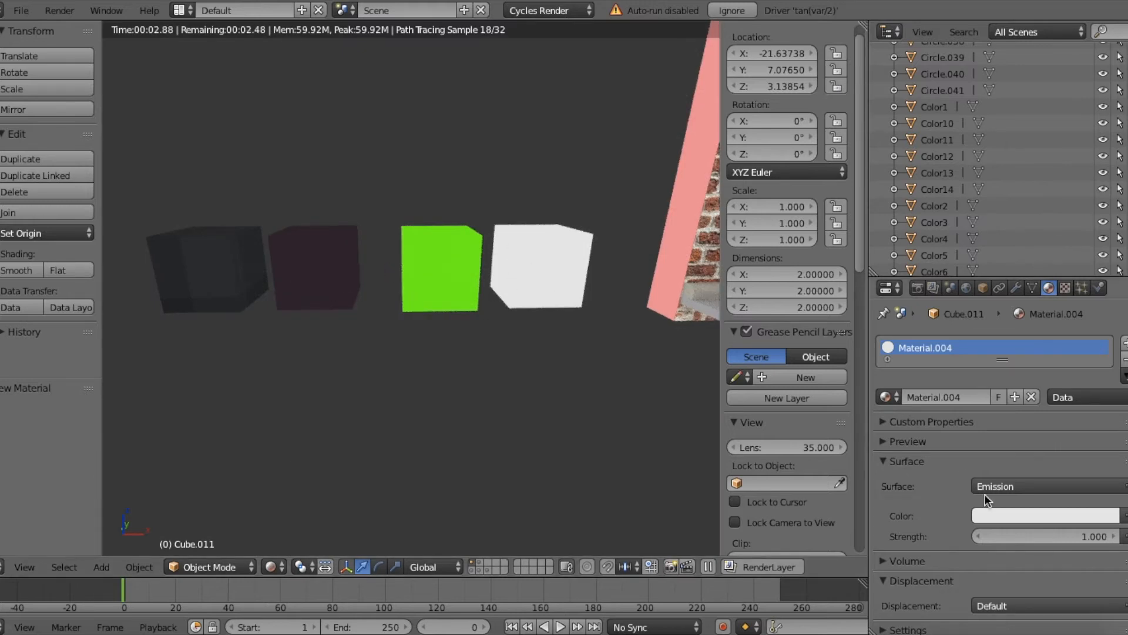
pyautogui.click(1017, 535)
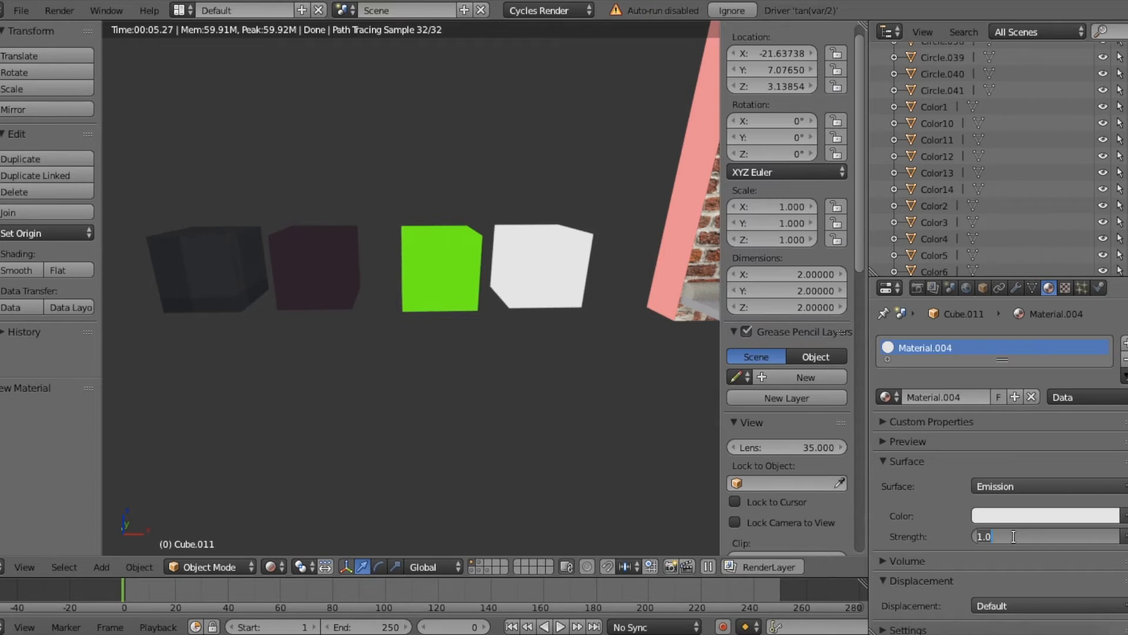
pyautogui.write('10')
pyautogui.press('Return')
# Step: Turn off Ambient Occlusion in the world settings
pyautogui.hotkey('shift', 'f')
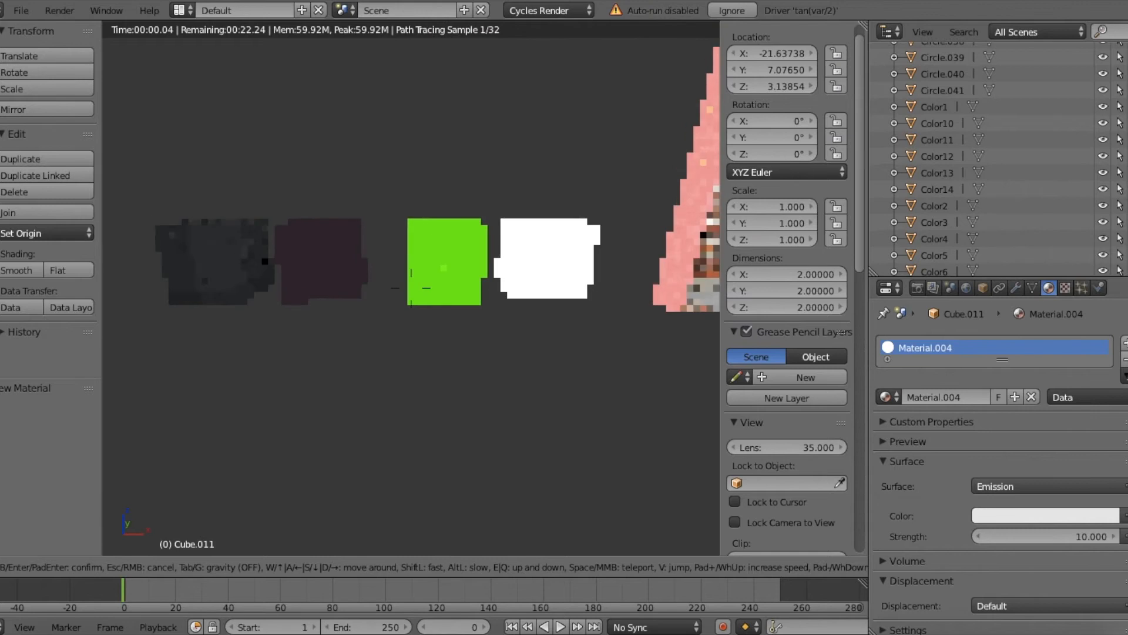
pyautogui.press('Return')
pyautogui.click(966, 287)
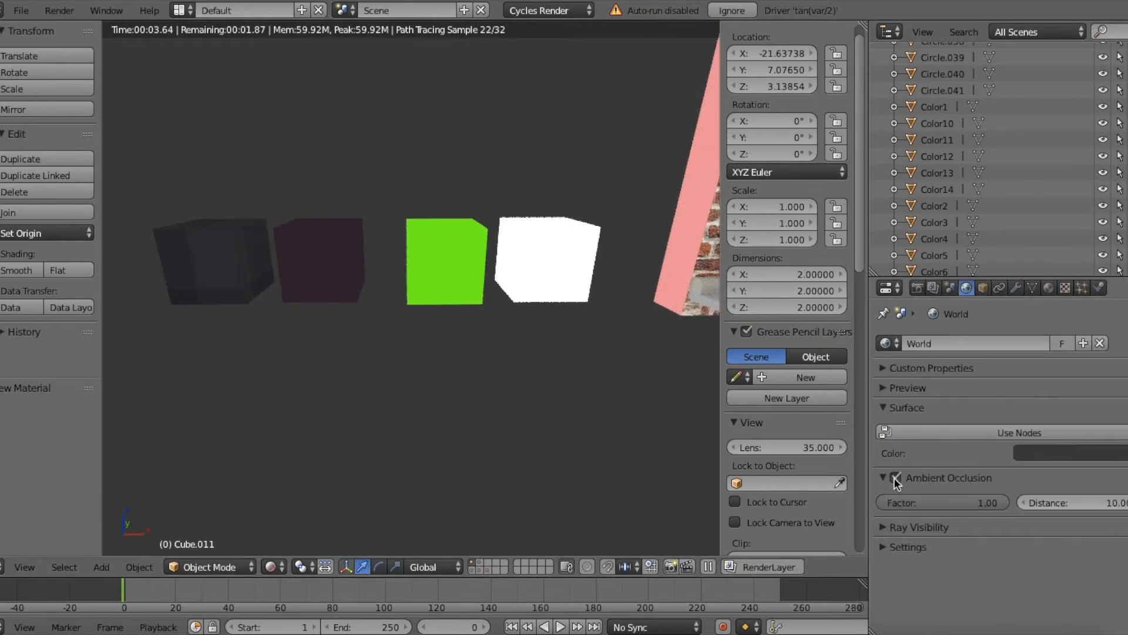
pyautogui.click(896, 479)
# Step: Add a plane near the emission cube, scaled to 3.784 and rotated 85.3° on Y, with a new Principled BSDF material
pyautogui.hotkey('shift', 'f')
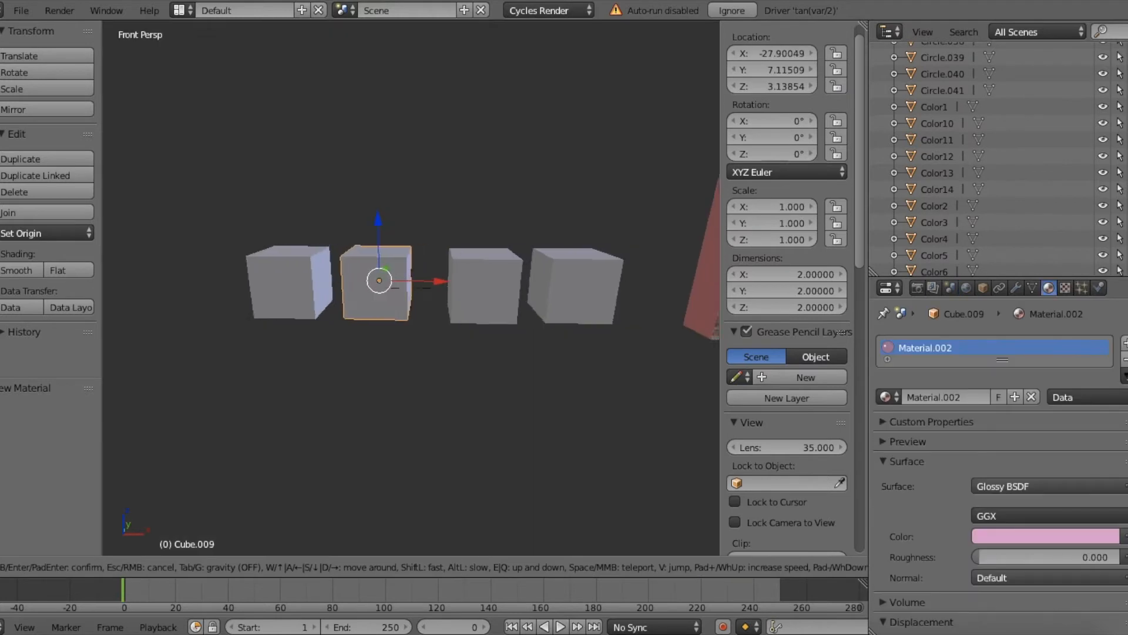
pyautogui.press('w')
pyautogui.press('d')
pyautogui.click(411, 288)
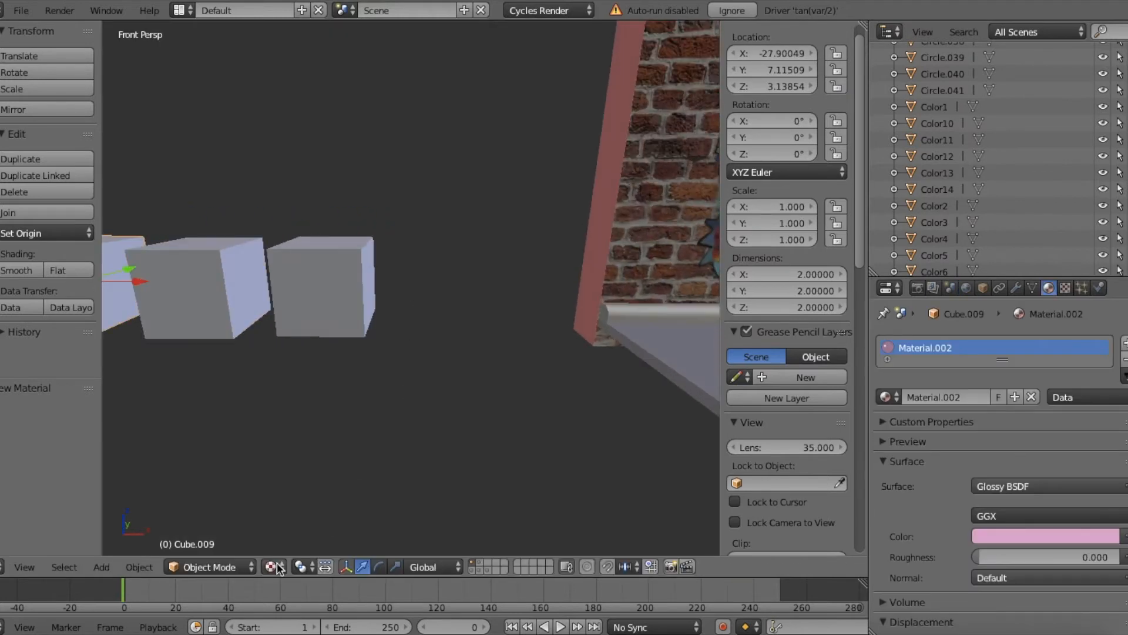
pyautogui.click(278, 567)
pyautogui.click(217, 479)
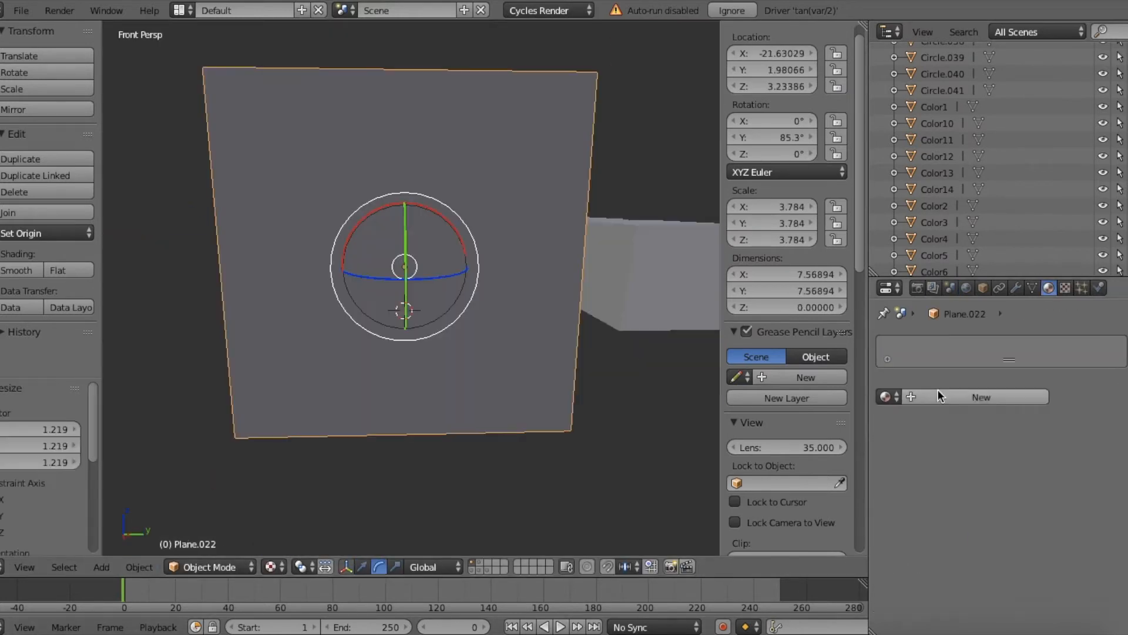
pyautogui.click(940, 393)
pyautogui.click(1000, 486)
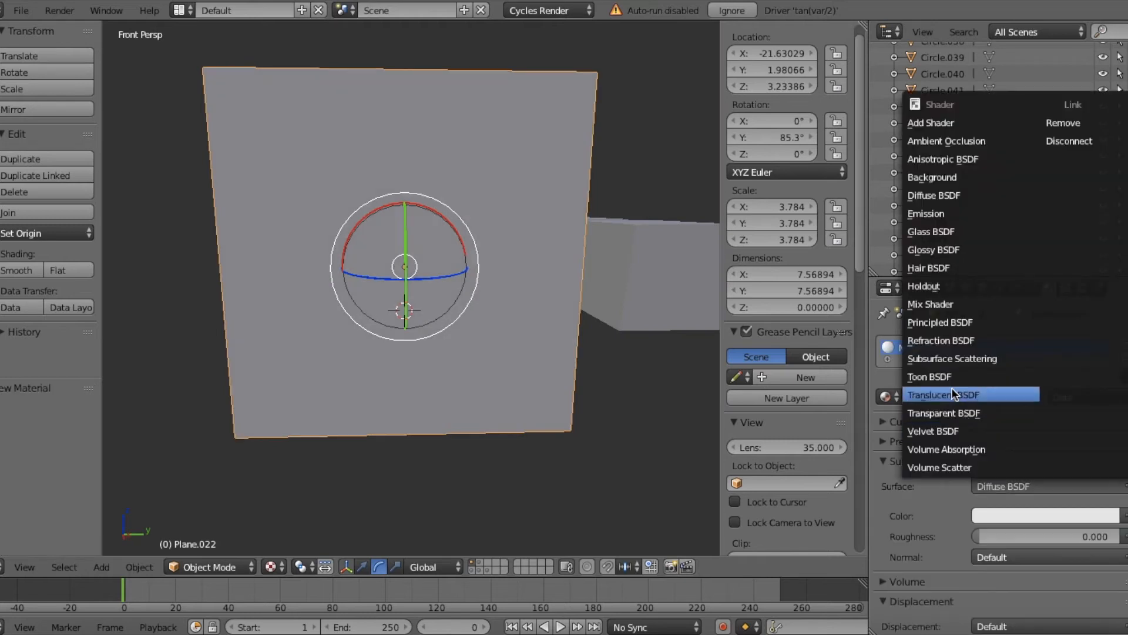
pyautogui.click(922, 323)
# Step: Set the plane material's Metallic to 1 and Roughness to 0
pyautogui.scroll(-2, 1038, 514)
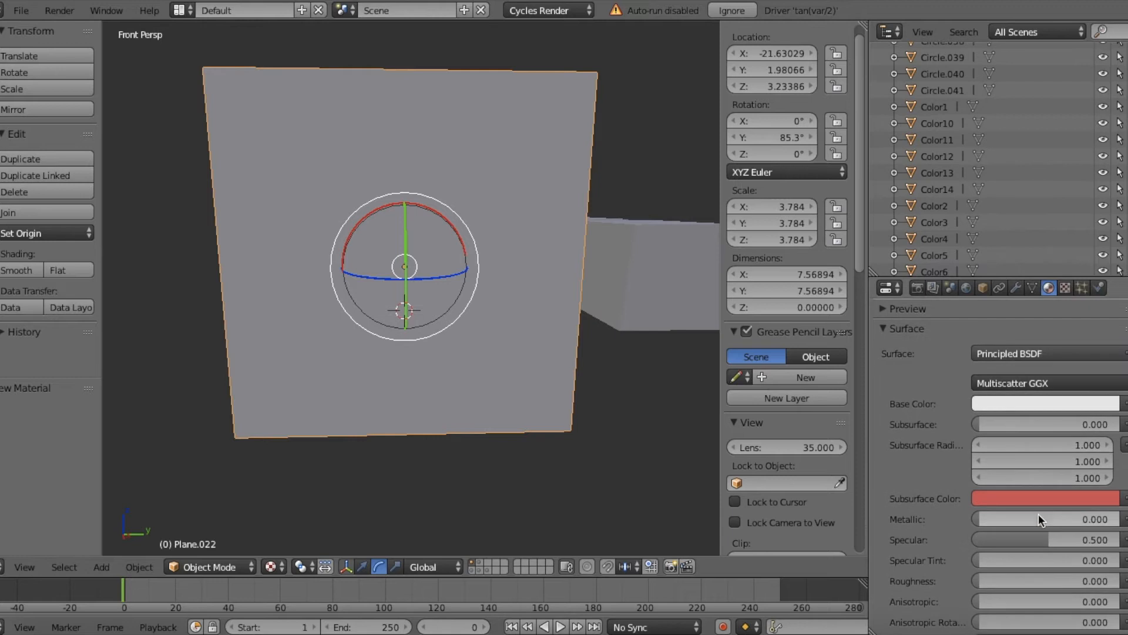
pyautogui.click(1022, 519)
pyautogui.write('1')
pyautogui.press('Return')
pyautogui.scroll(-1, 1024, 521)
pyautogui.click(1033, 562)
pyautogui.press('Return')
# Step: Examine the metallic plane's reflection of the scene in Rendered shading
pyautogui.hotkey('shift', 'f')
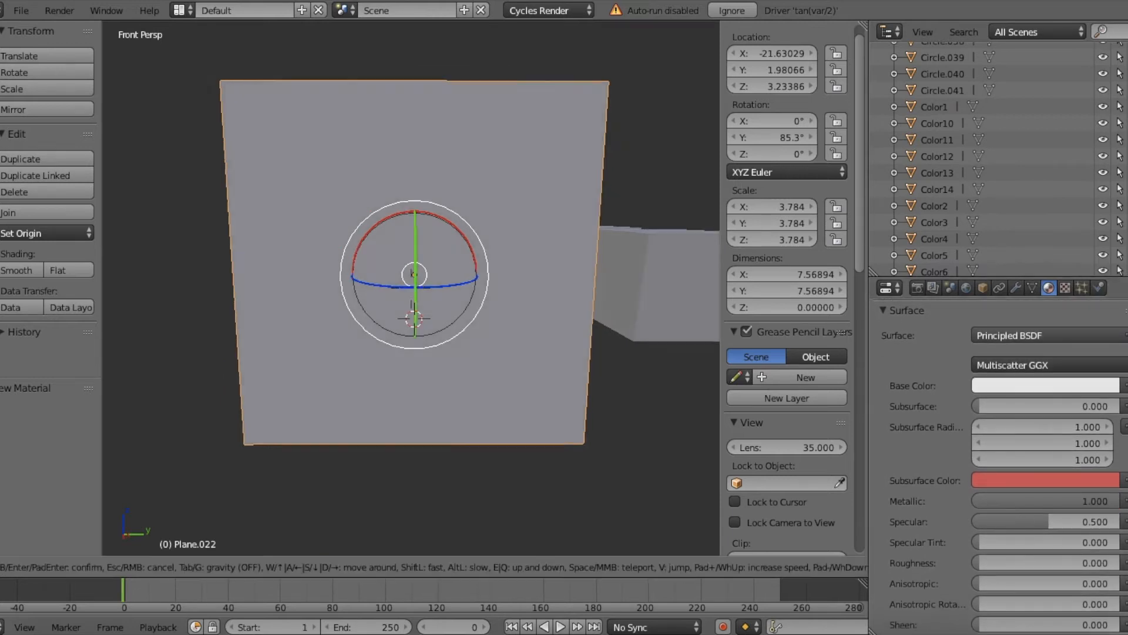
pyautogui.press('w')
pyautogui.press('d')
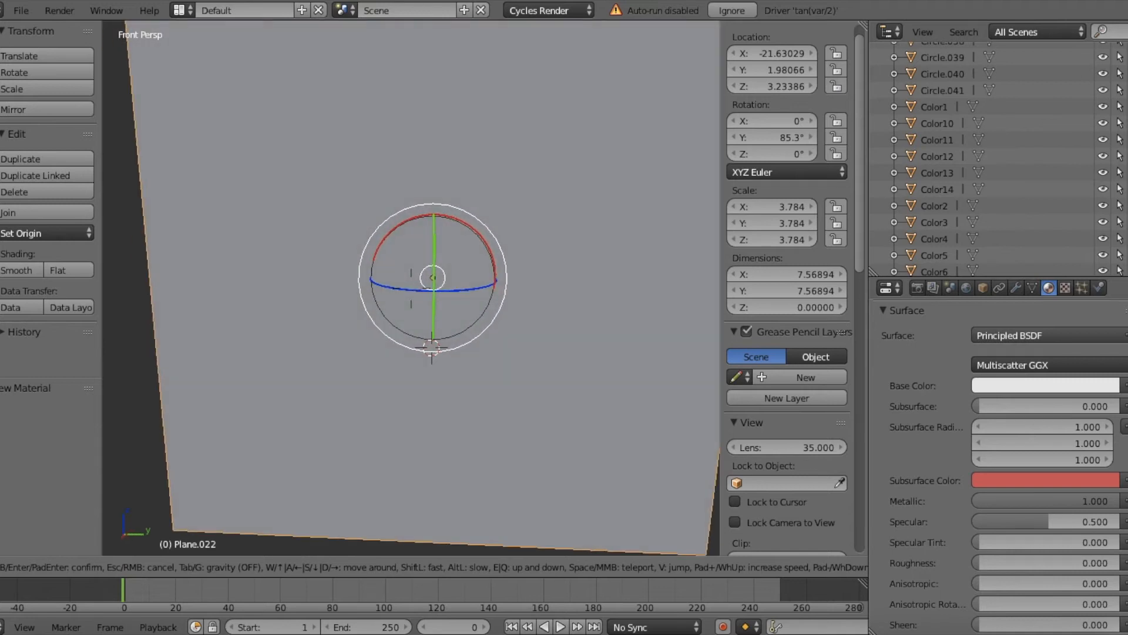
pyautogui.press('s')
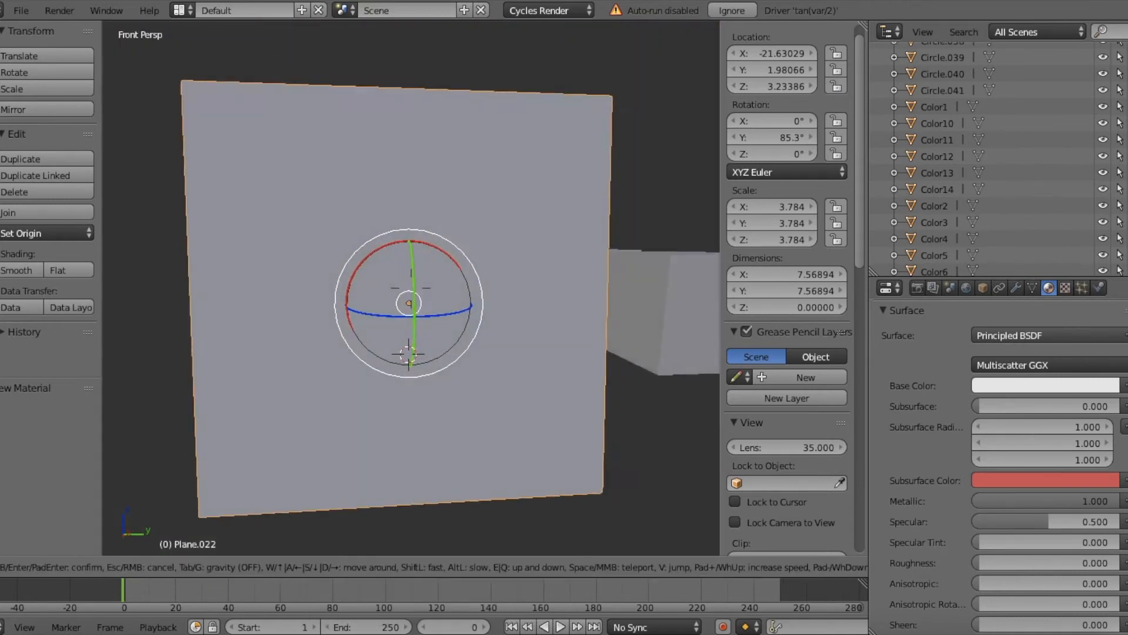
# Step: Return the viewport to Texture shading and delete the metallic plane
pyautogui.press('a')
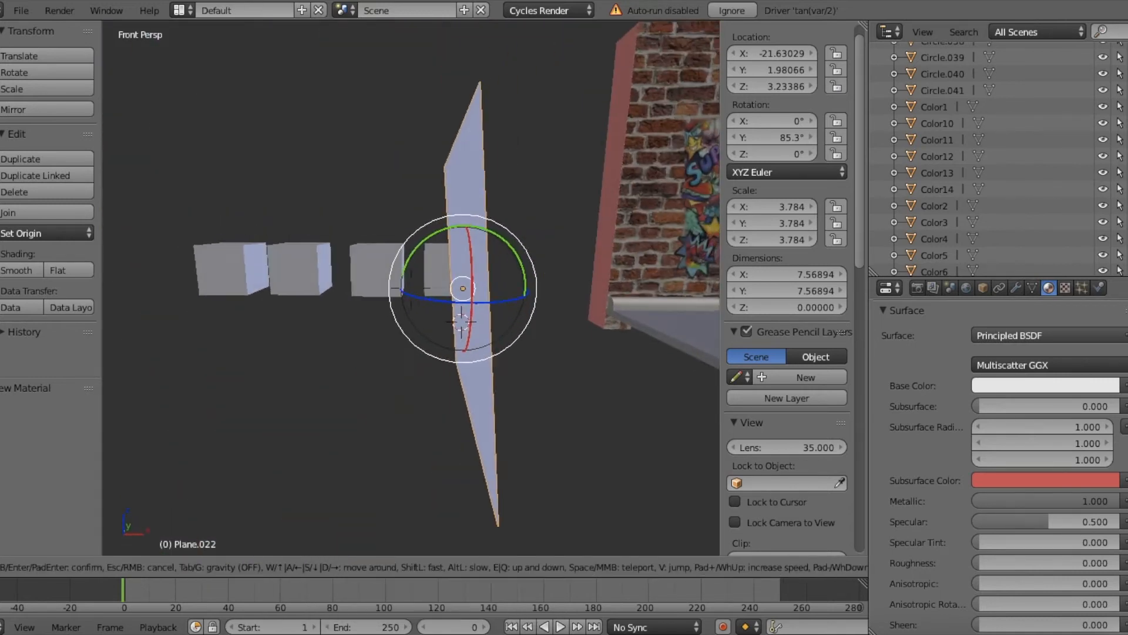
pyautogui.press('s')
pyautogui.press('w')
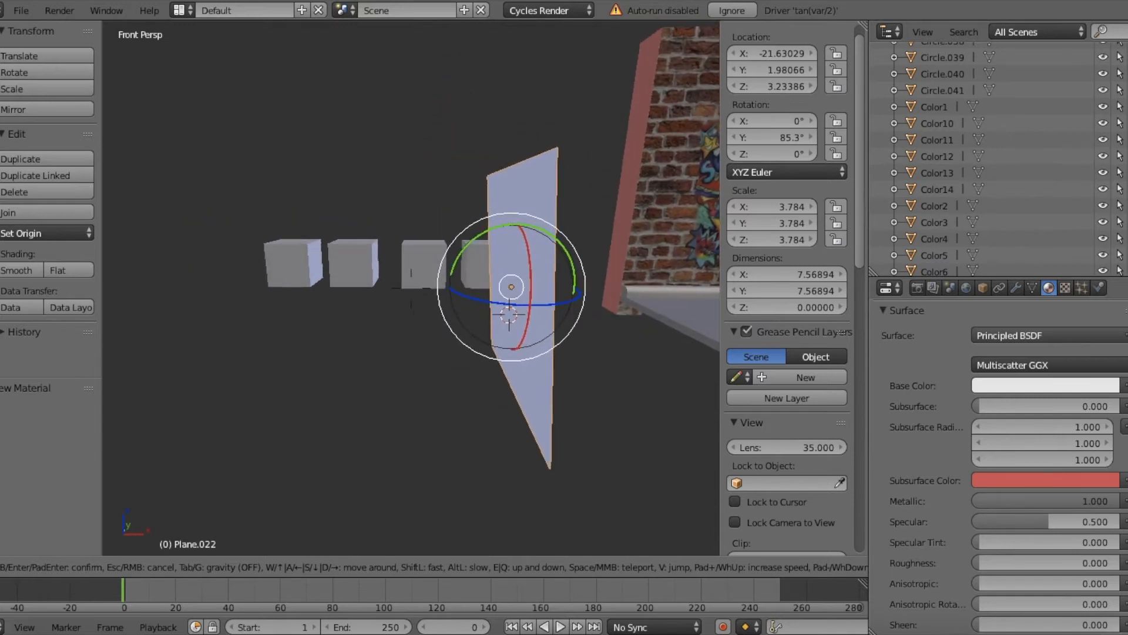
pyautogui.press('s')
pyautogui.click(410, 287)
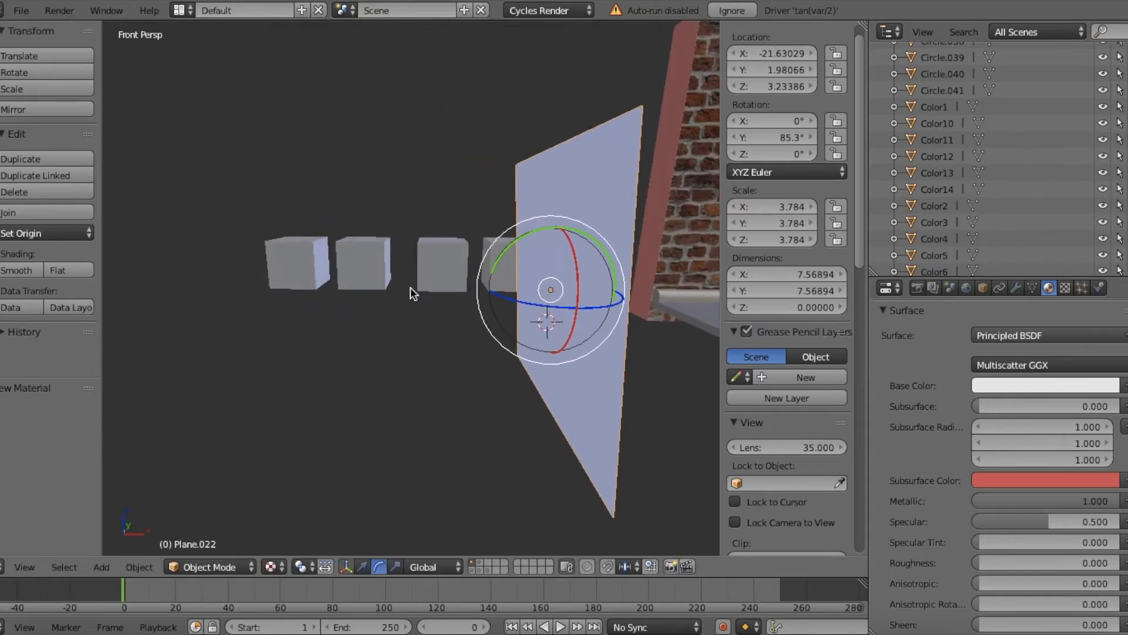
pyautogui.click(515, 290)
# Step: Select all four material demonstration cubes and delete them
pyautogui.rightClick(448, 266)
pyautogui.keyDown('shift'); pyautogui.rightClick(502, 258); pyautogui.keyUp('shift')
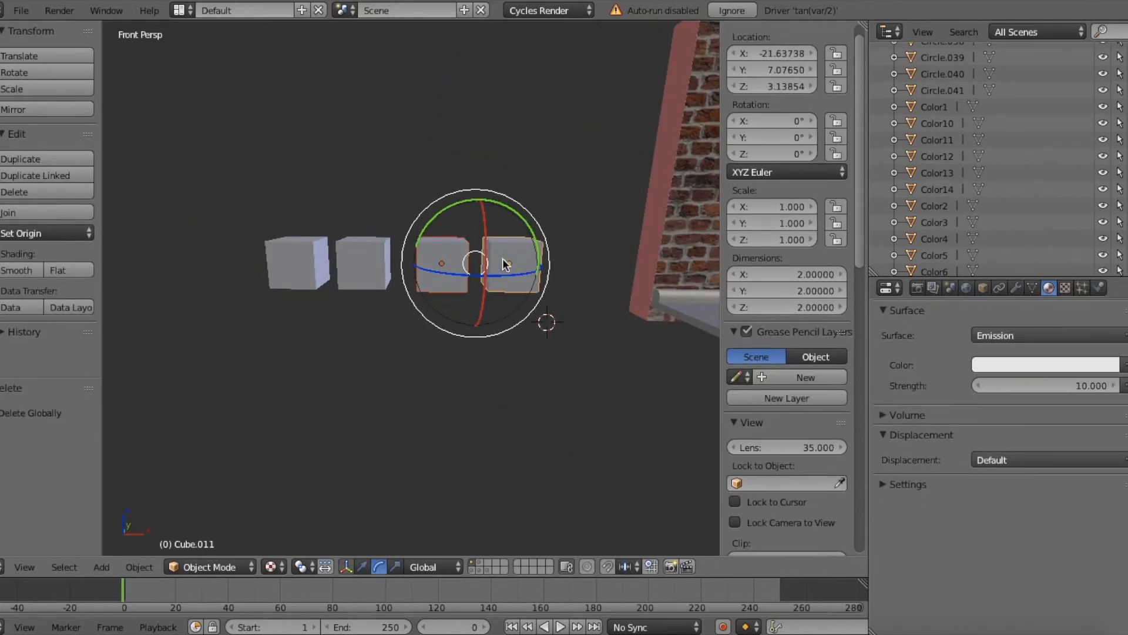
pyautogui.keyDown('shift'); pyautogui.rightClick(369, 263); pyautogui.keyUp('shift')
pyautogui.keyDown('shift'); pyautogui.rightClick(301, 257); pyautogui.keyUp('shift')
pyautogui.press('x')
pyautogui.click(373, 244)
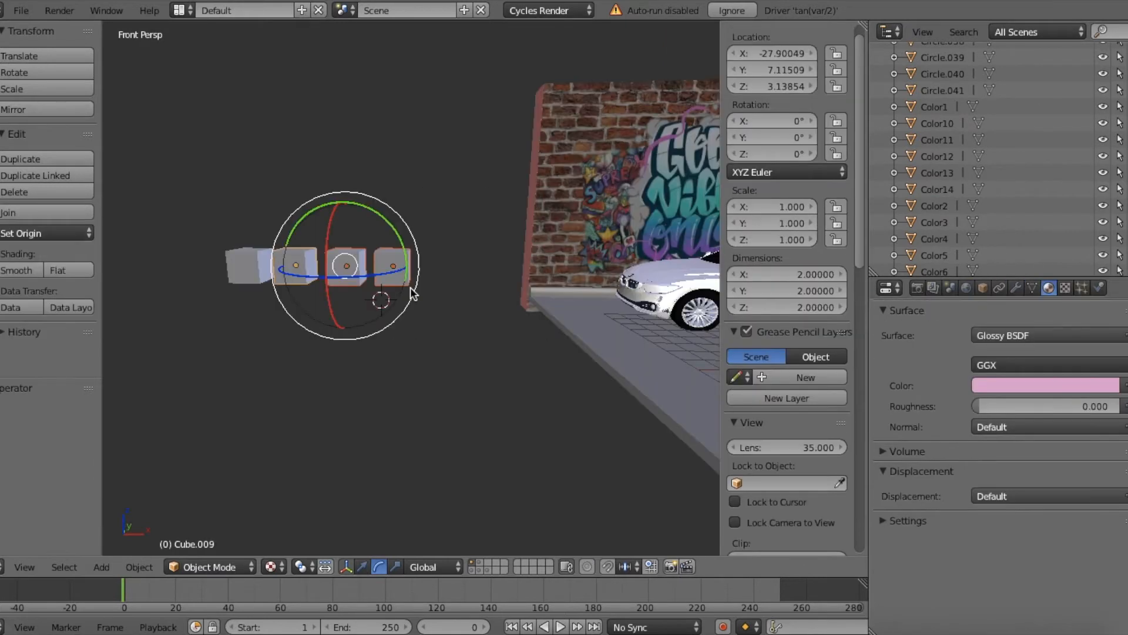
# Step: Undo the deletion of the cubes and view them in Material shading
pyautogui.hotkey('shift', 'f')
pyautogui.press('s')
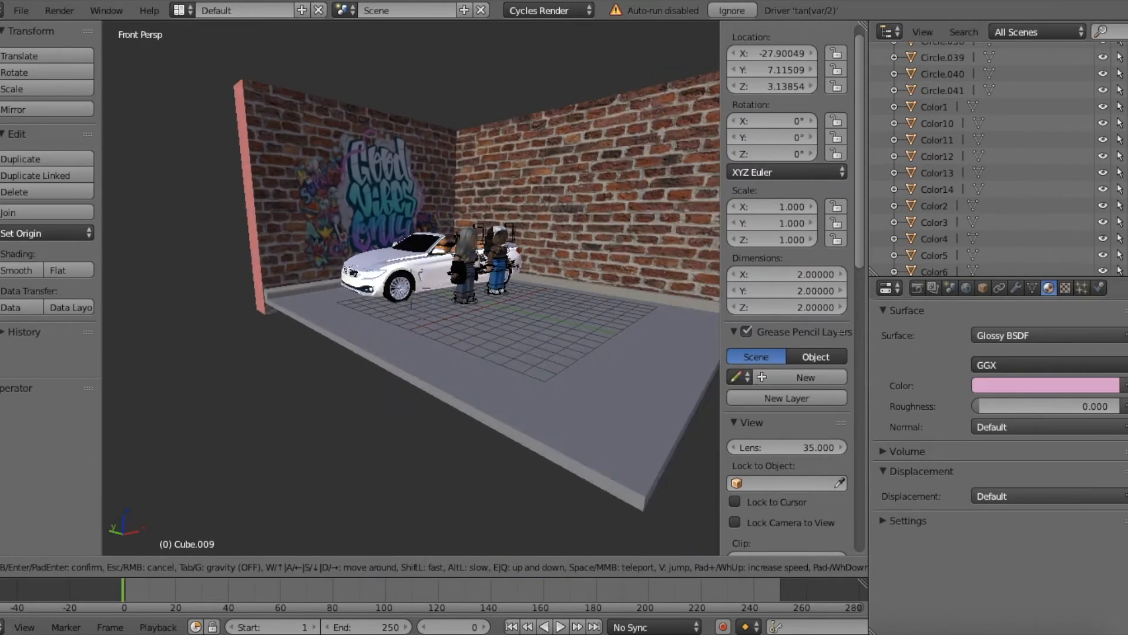
pyautogui.press('w')
pyautogui.click(411, 288)
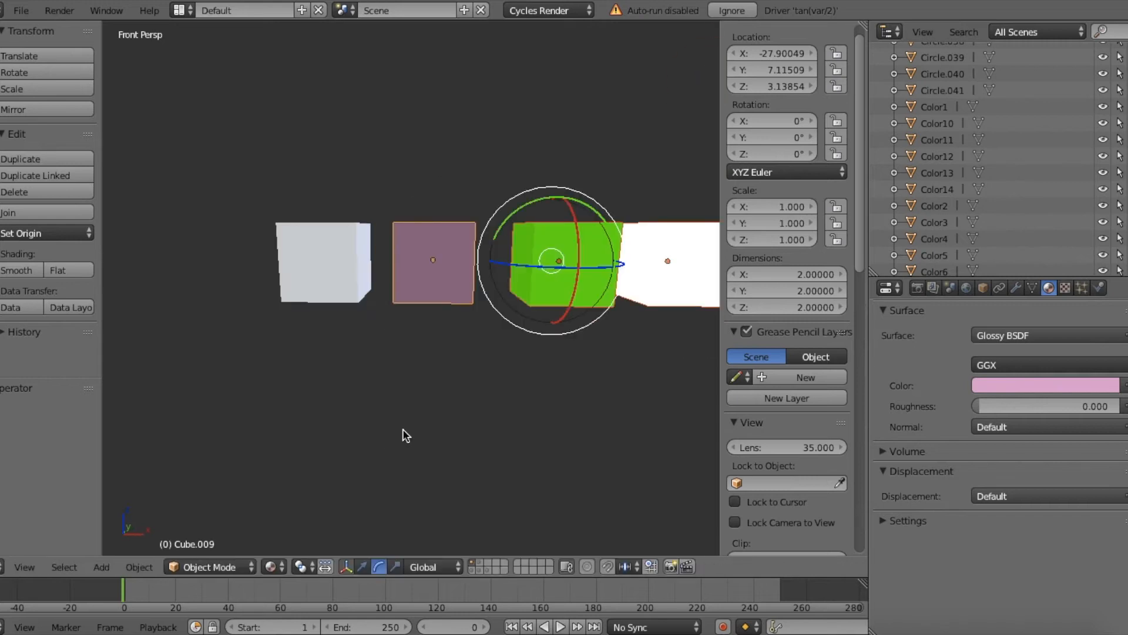
# Step: View the material demonstration cubes and select the pink glossy cube and the white cube individually
pyautogui.hotkey('shift', 'f')
pyautogui.press('s')
pyautogui.click(410, 287)
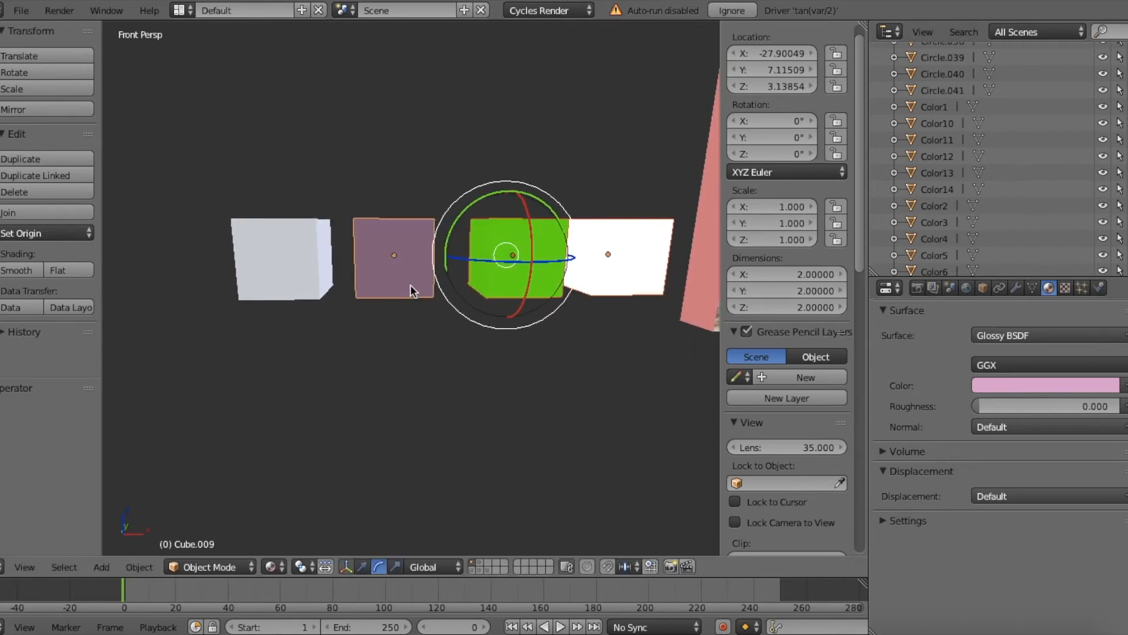
pyautogui.rightClick(382, 248)
pyautogui.rightClick(306, 249)
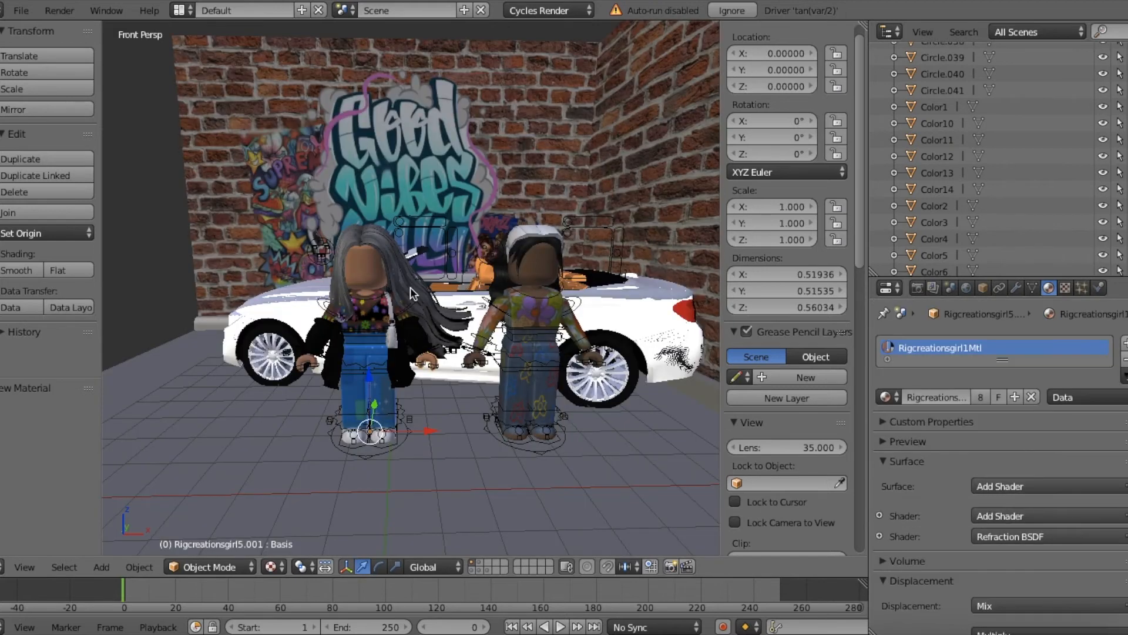
# Step: Examine the two woman rigs and the white car in front of the graffiti wall
pyautogui.hotkey('shift', 'f')
pyautogui.press('w')
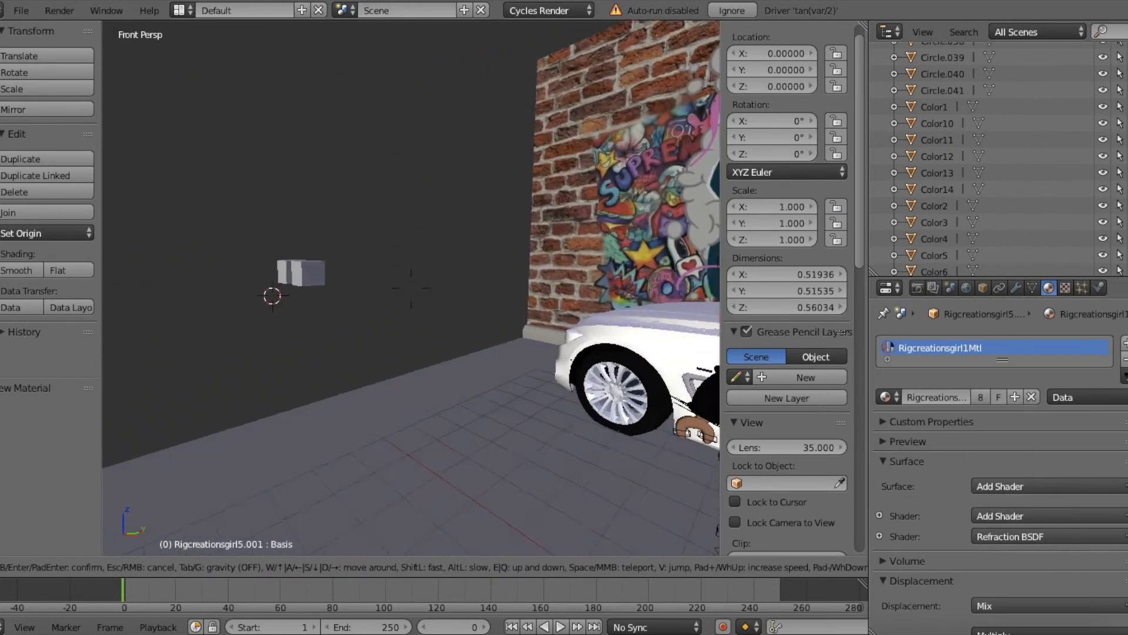
pyautogui.press('w')
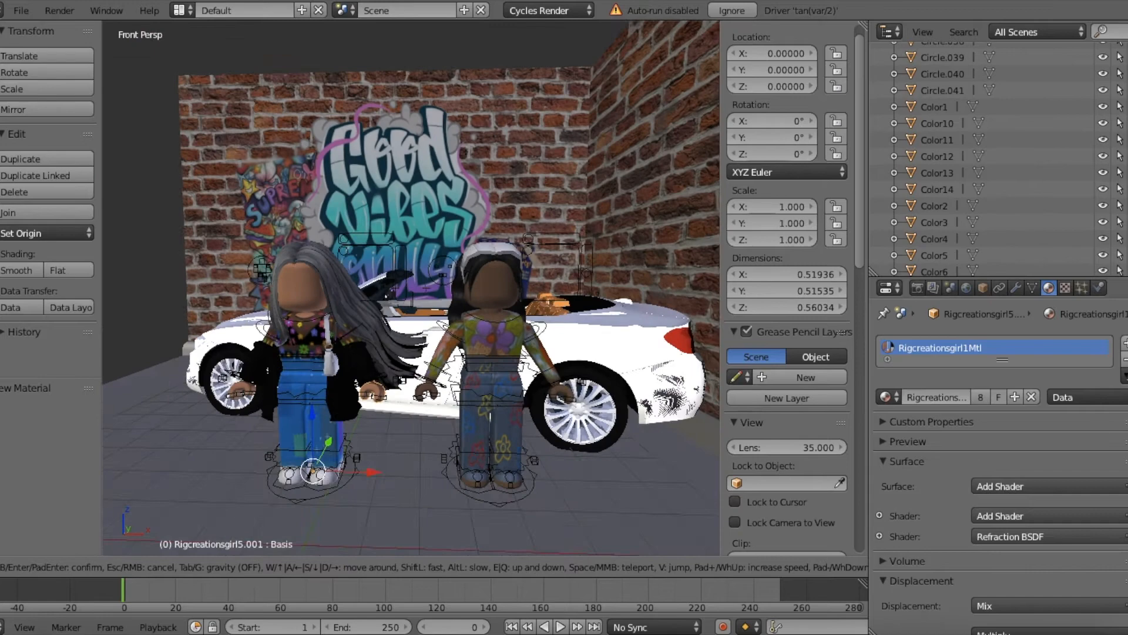
pyautogui.press('w')
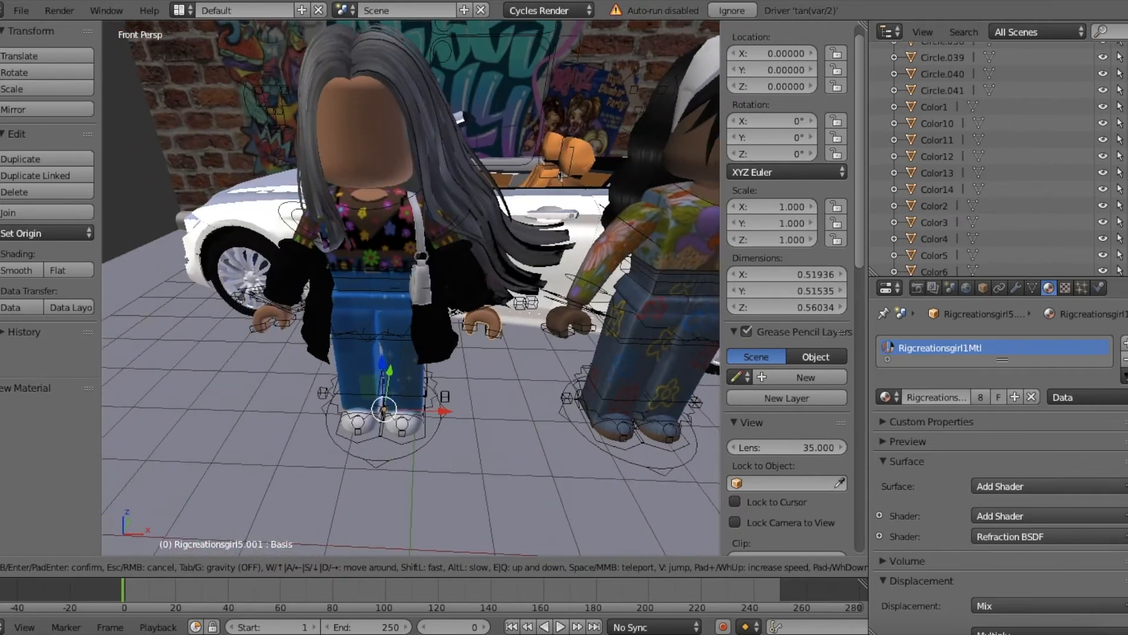
pyautogui.press('w')
pyautogui.press('s')
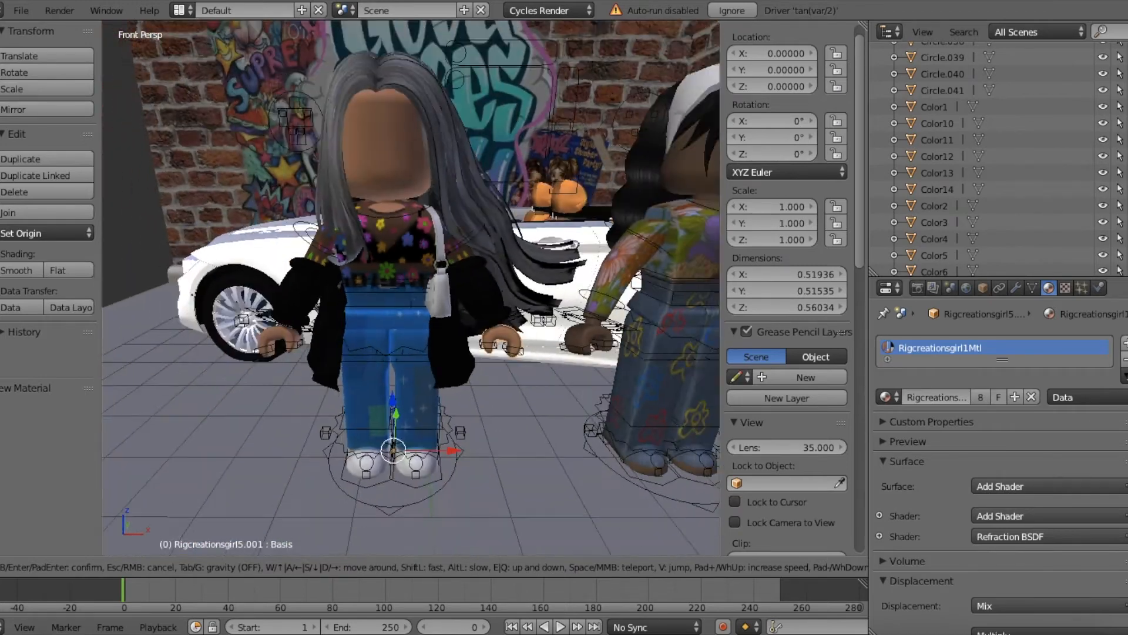
pyautogui.press('w')
pyautogui.press('s')
pyautogui.press('w')
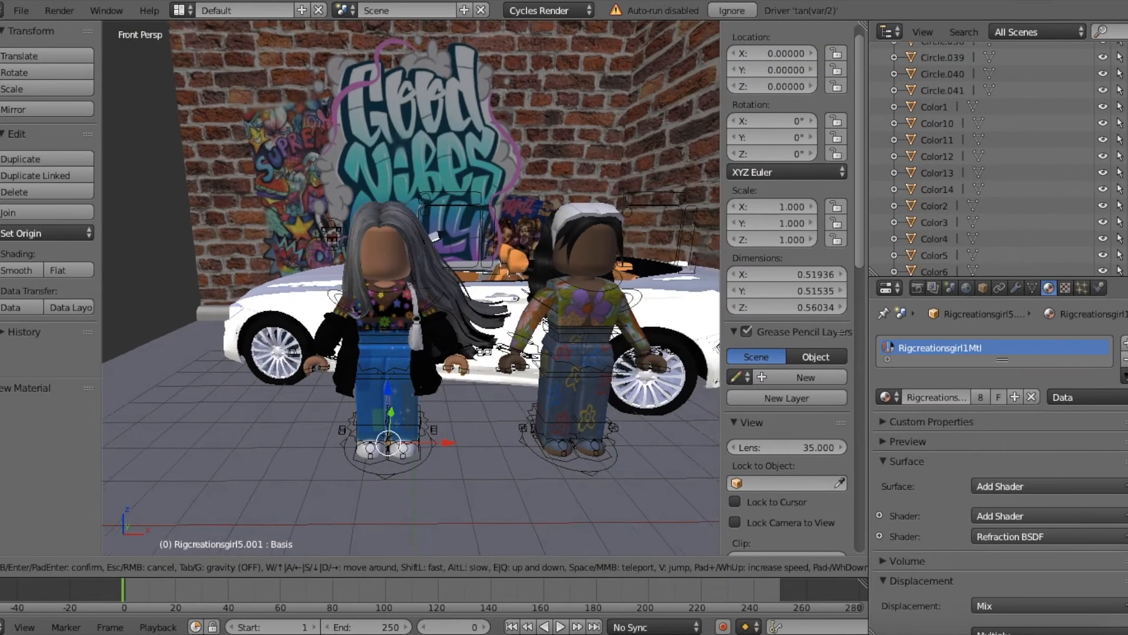
pyautogui.press('s')
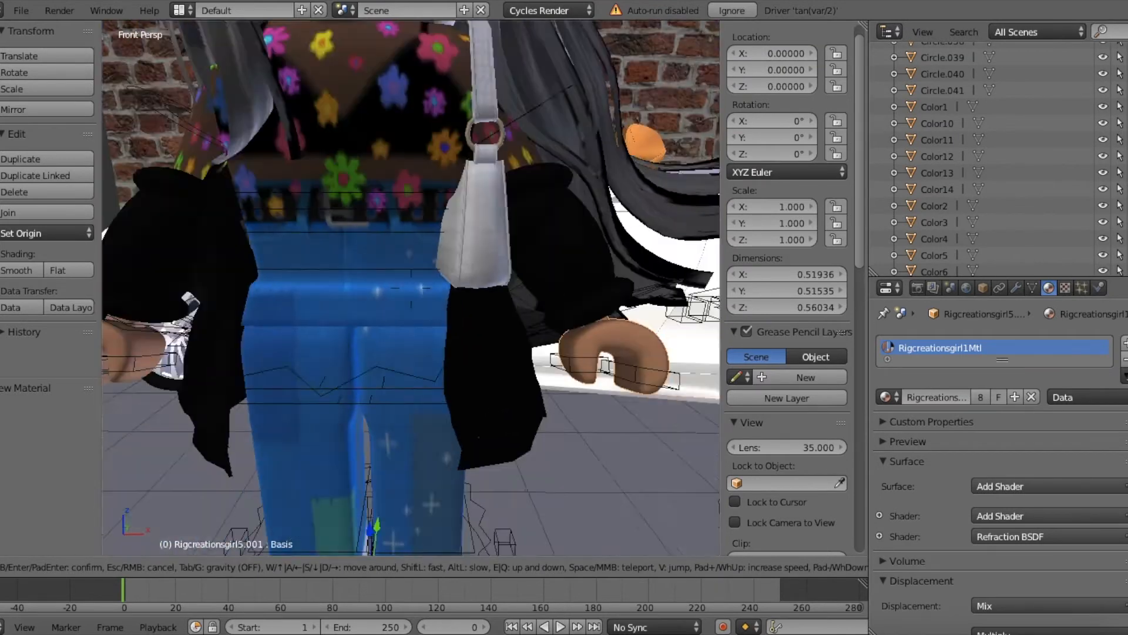
pyautogui.press('w')
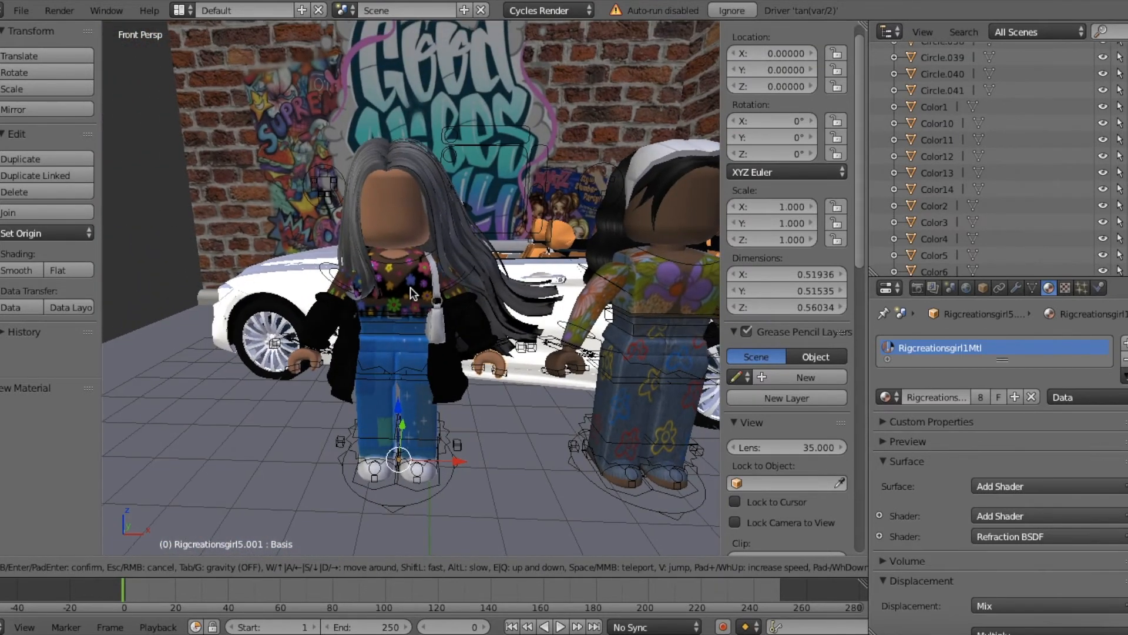
pyautogui.click(410, 288)
# Step: Replace the material of the gray-haired rig's black jacket with a new Glass BSDF material
pyautogui.rightClick(467, 382)
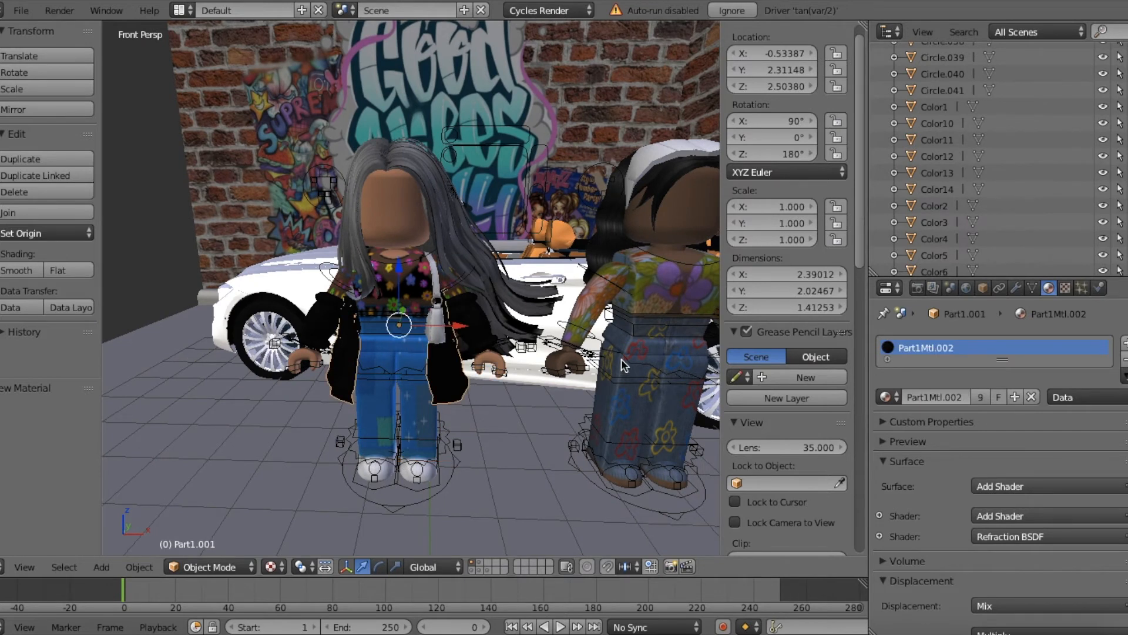
pyautogui.hotkey('shift', 'f')
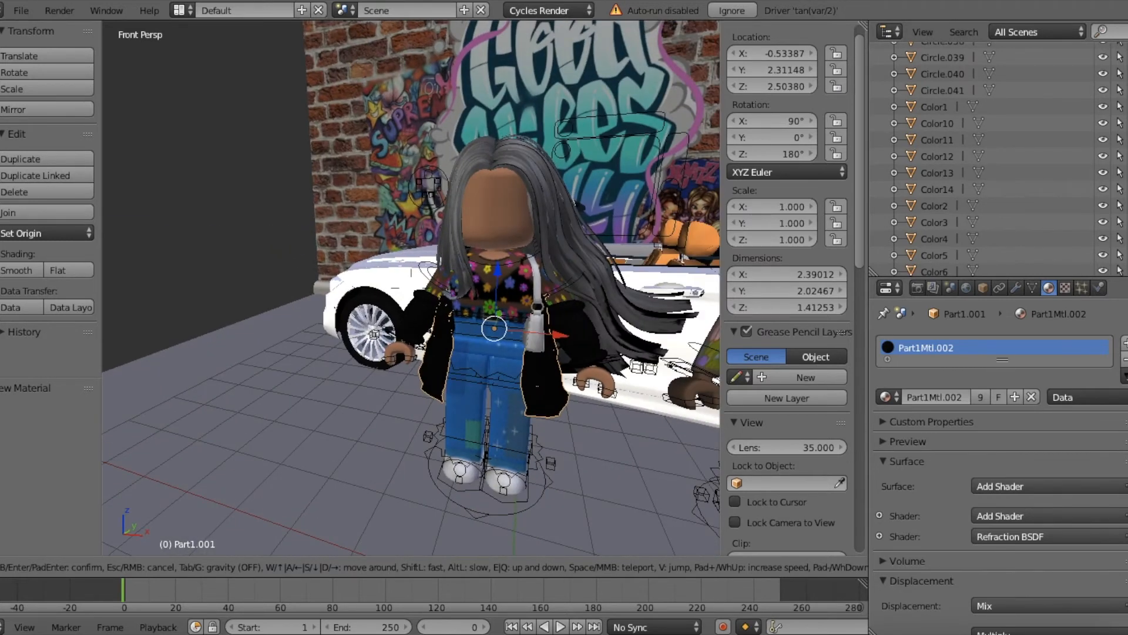
pyautogui.press('w')
pyautogui.press('a')
pyautogui.press('s')
pyautogui.press('w')
pyautogui.click(411, 288)
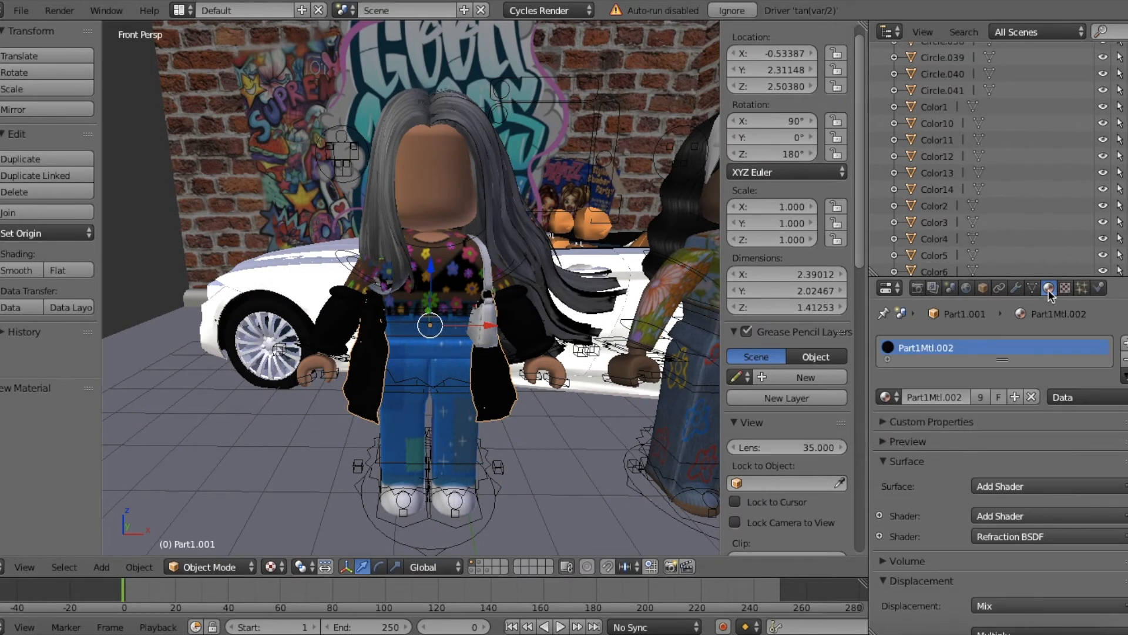
pyautogui.click(1031, 394)
pyautogui.click(958, 397)
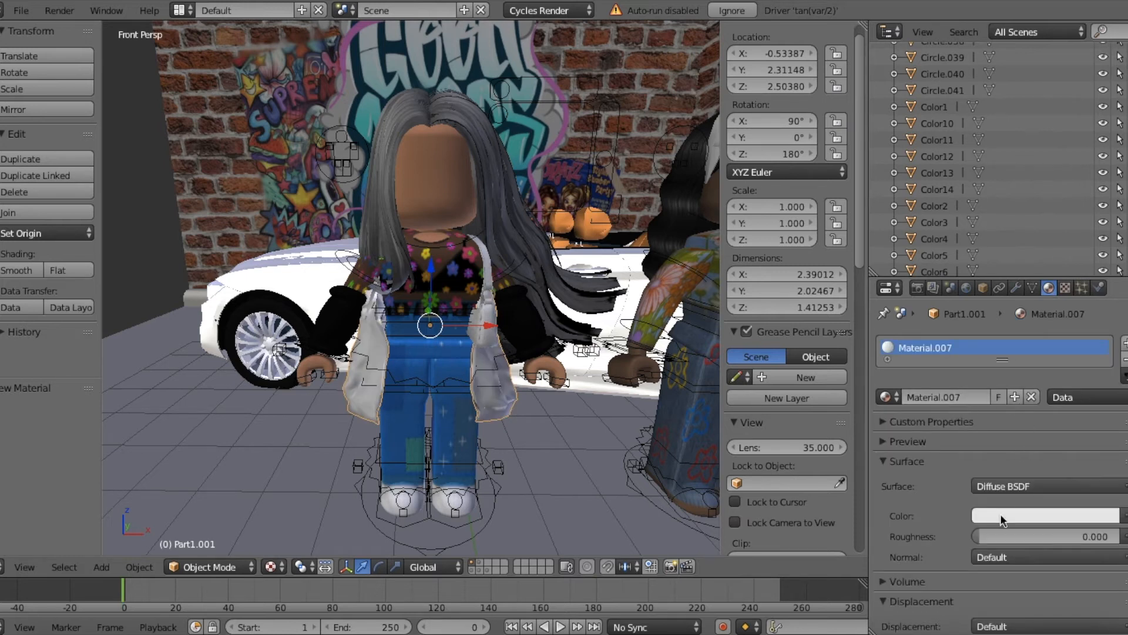
pyautogui.click(996, 487)
pyautogui.click(940, 221)
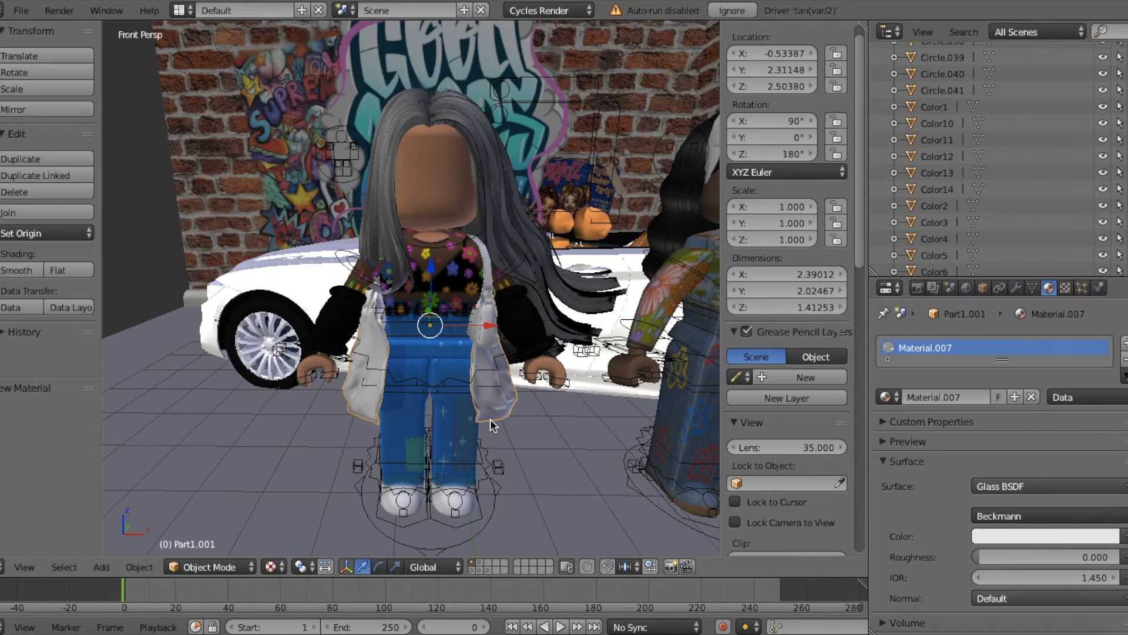
# Step: Preview the glass jacket in Rendered shading, trying roughness 1 and resetting it to 0, and return to Texture shading
pyautogui.hotkey('shift', 'z')
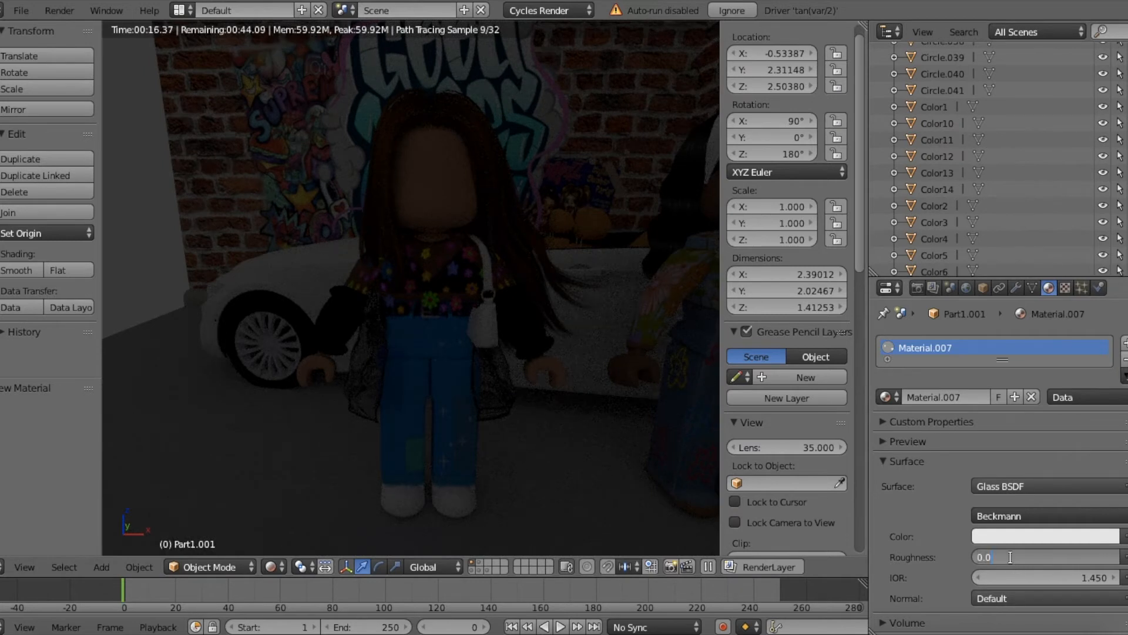
pyautogui.press('Return')
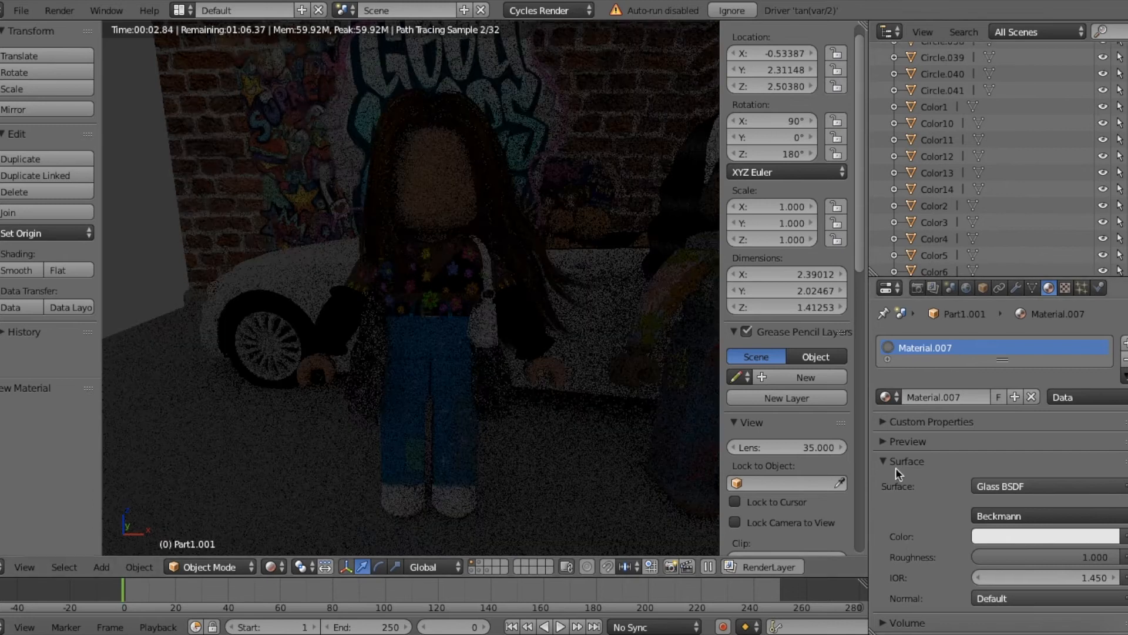
pyautogui.click(993, 557)
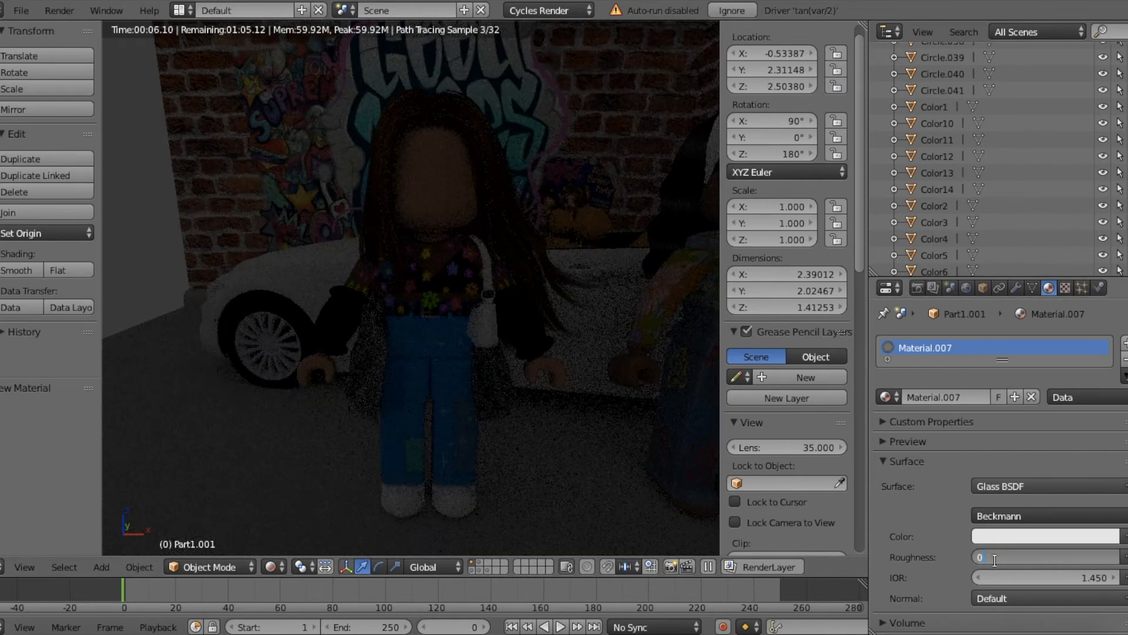
pyautogui.write('0')
pyautogui.press('Return')
pyautogui.click(271, 567)
pyautogui.click(276, 489)
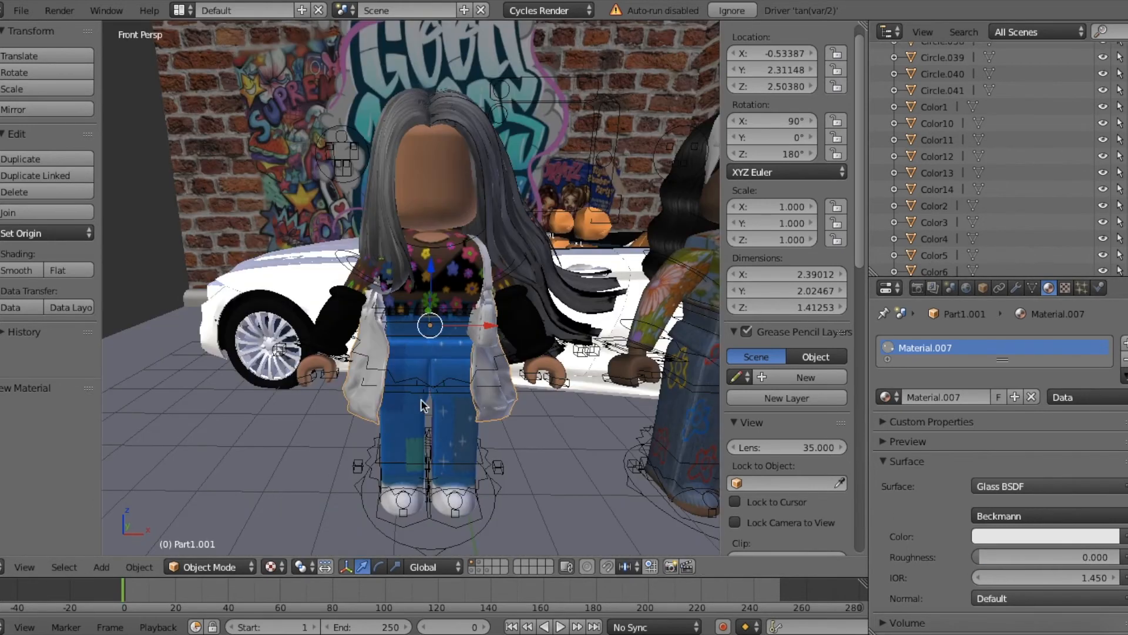
# Step: Preview the gray-haired rig's jacket and sleeves in Rendered shading
pyautogui.hotkey('shift', 'f')
pyautogui.press('w')
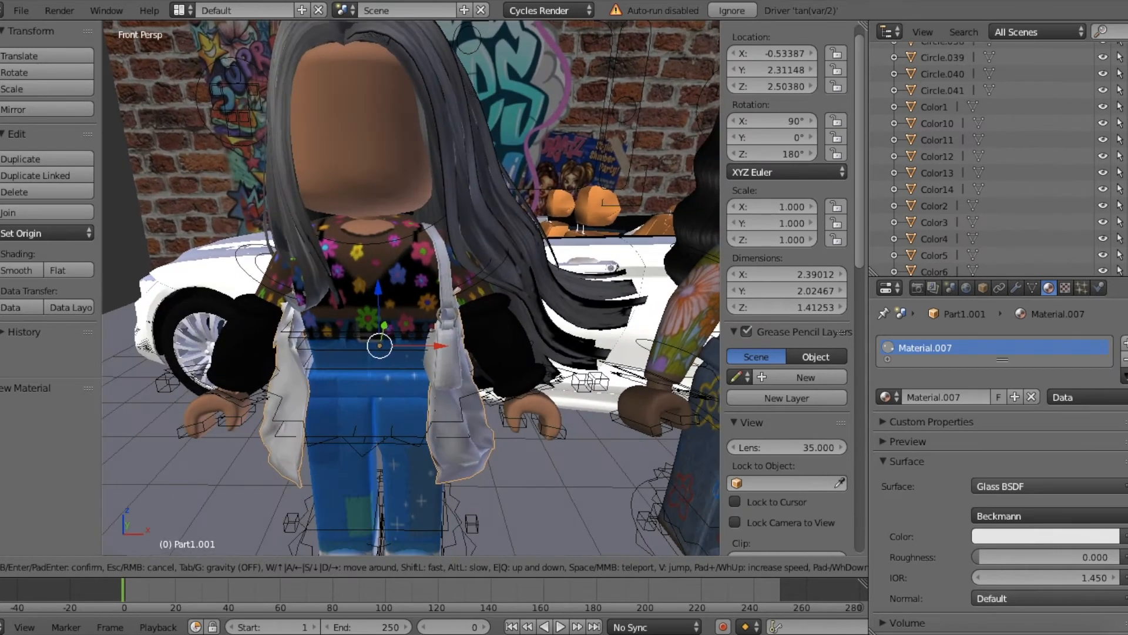
pyautogui.press('d')
pyautogui.press('a')
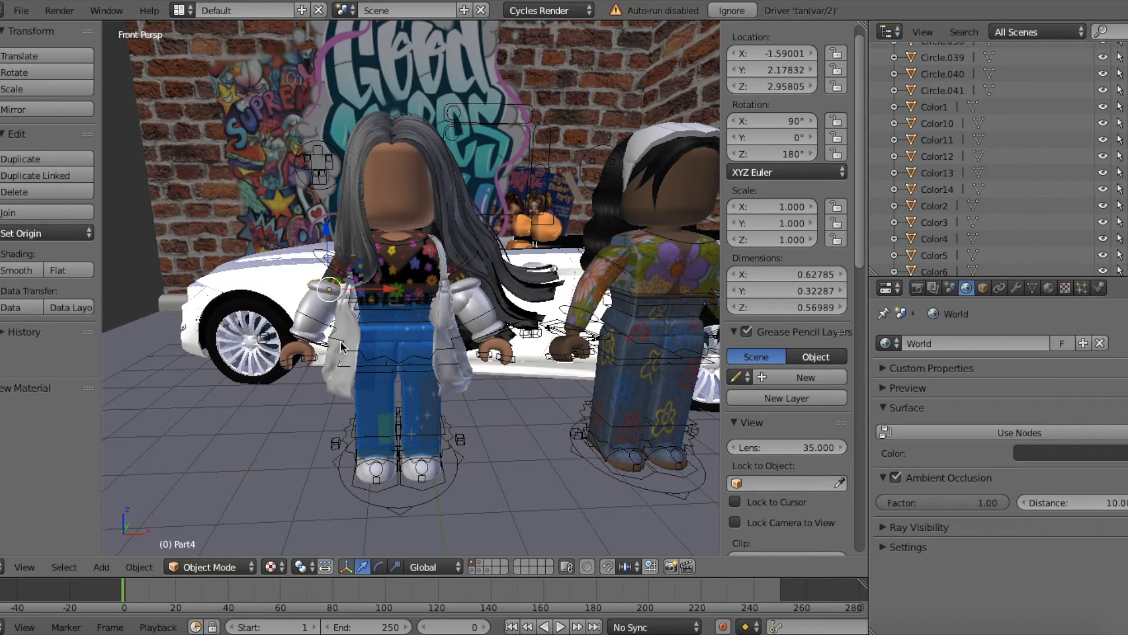
pyautogui.click(270, 566)
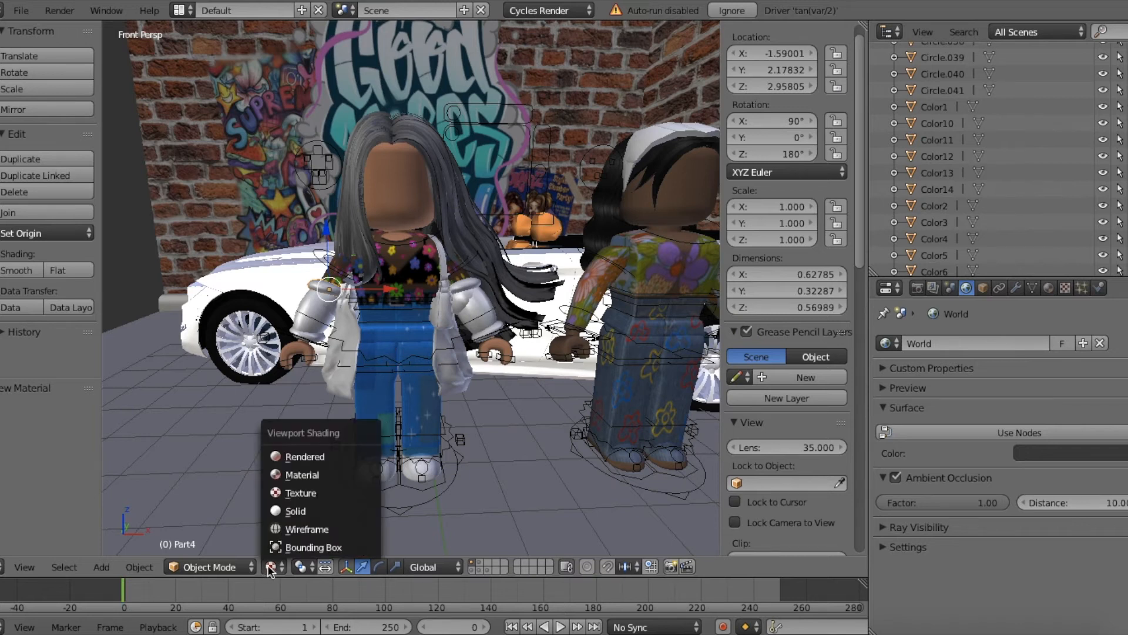
pyautogui.click(297, 457)
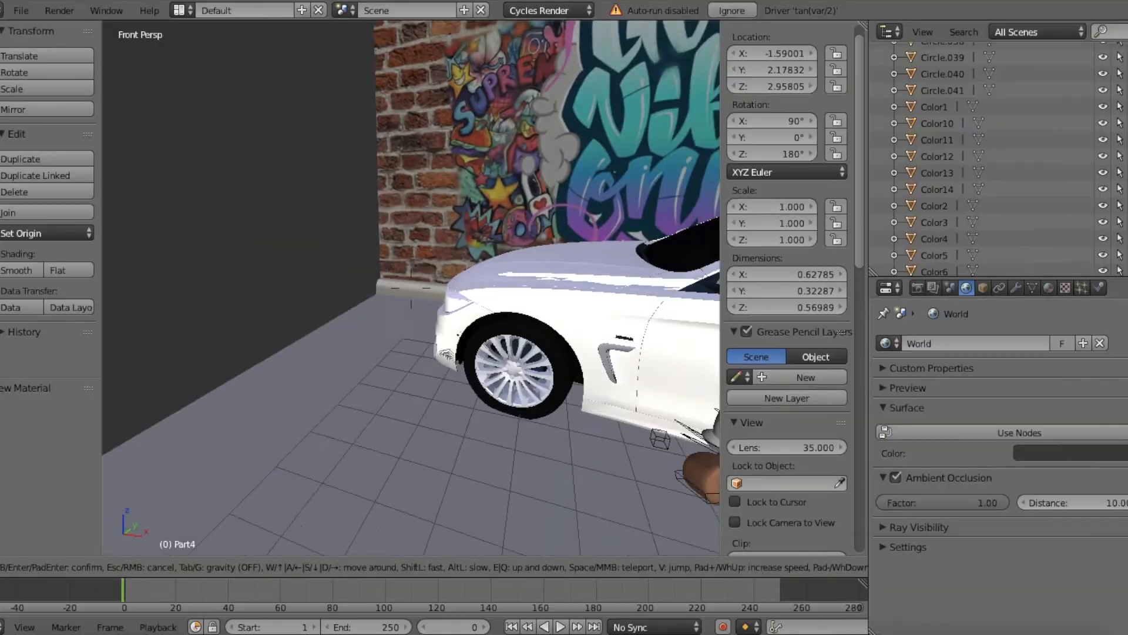
# Step: Examine both woman rigs, the car and the brick walls from several viewpoints
pyautogui.press('w')
pyautogui.press('s')
pyautogui.press('w')
pyautogui.press('s')
pyautogui.press('w')
pyautogui.press('s')
pyautogui.press('d')
pyautogui.press('w')
pyautogui.press('d')
pyautogui.press('s')
pyautogui.press('a')
pyautogui.press('w')
pyautogui.press('s')
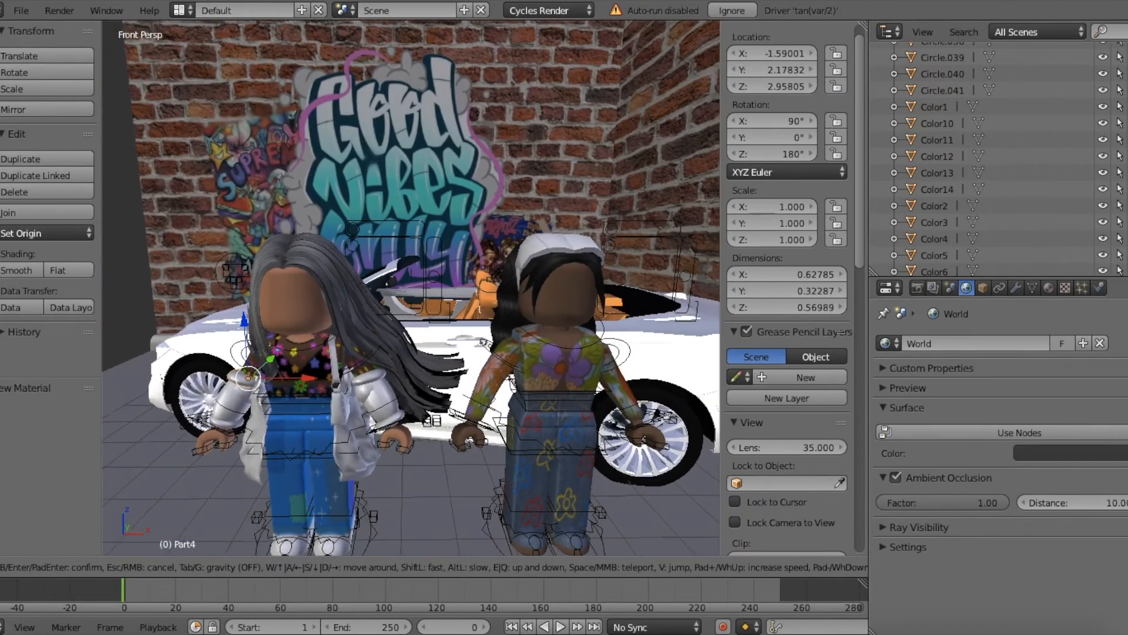
pyautogui.press('w')
pyautogui.press('a')
pyautogui.press('d')
pyautogui.press('d')
pyautogui.press('w')
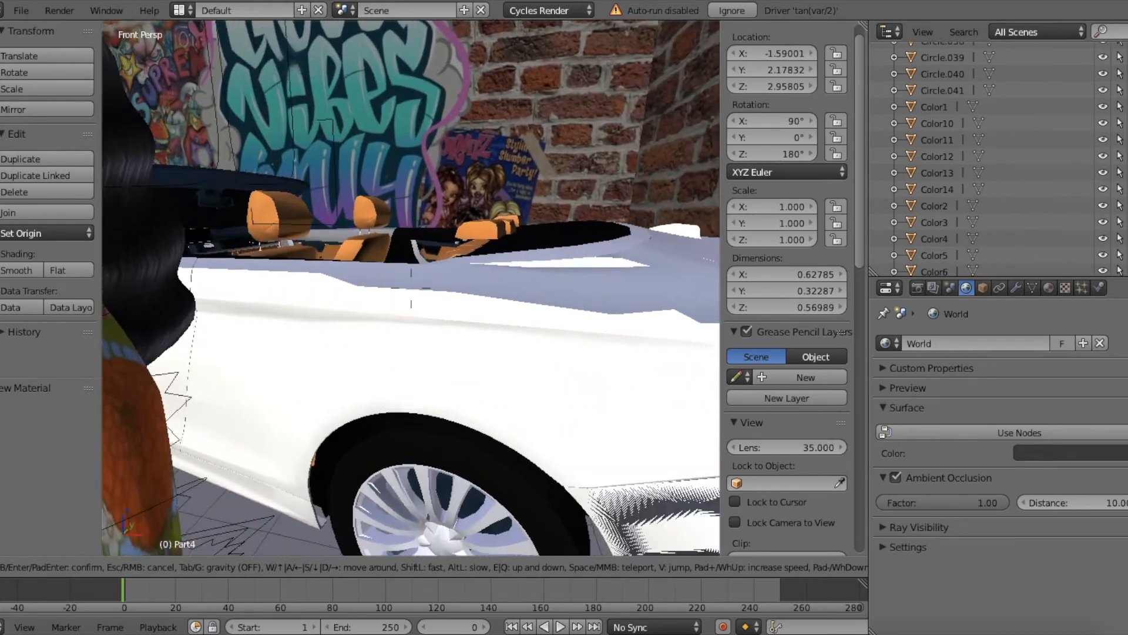
pyautogui.press('s')
pyautogui.press('a')
pyautogui.press('w')
pyautogui.press('s')
pyautogui.press('d')
# Step: Replace the material of the car's side body with a new Glossy BSDF material and darken its color slightly
pyautogui.click(411, 288)
pyautogui.rightClick(413, 292)
pyautogui.hotkey('shift', 'f')
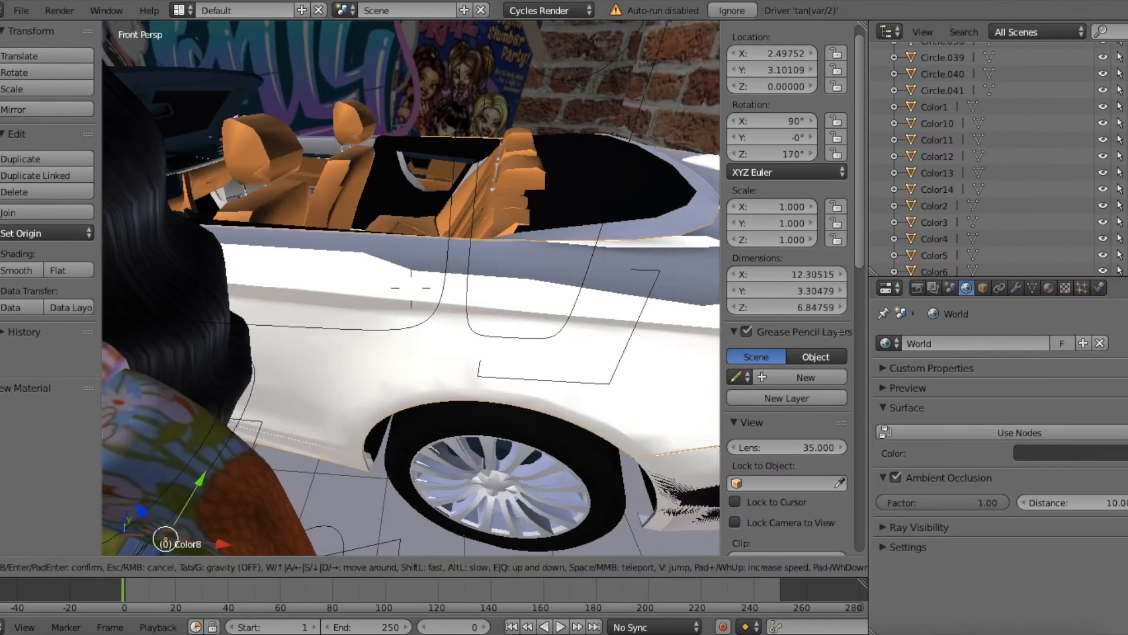
pyautogui.press('w')
pyautogui.press('s')
pyautogui.press('a')
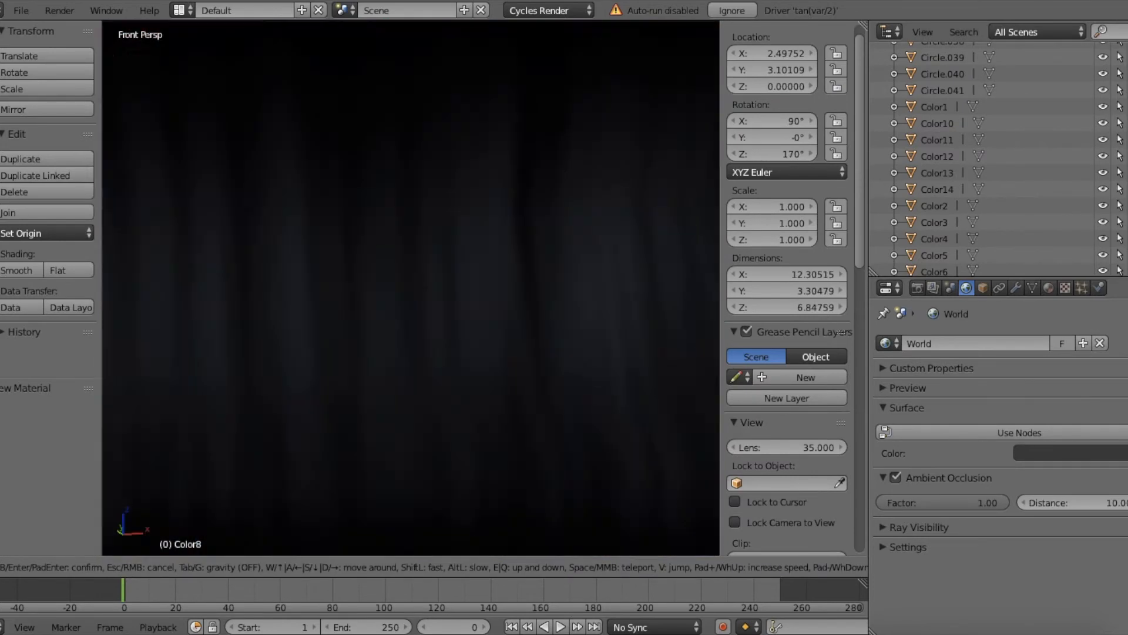
pyautogui.press('w')
pyautogui.press('e')
pyautogui.press('s')
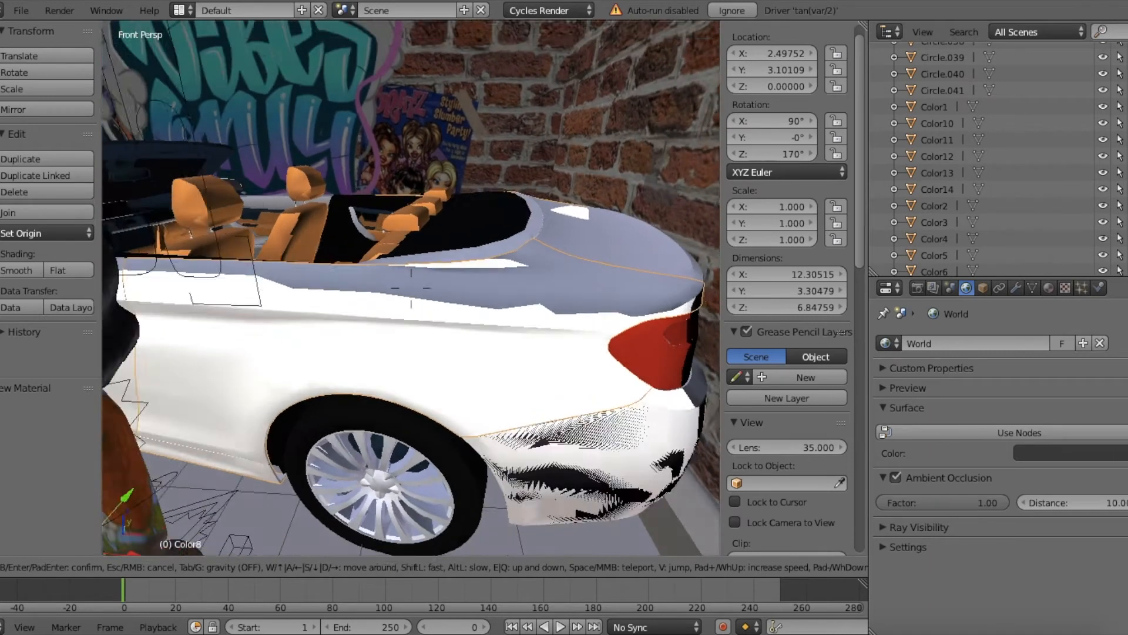
pyautogui.click(411, 288)
pyautogui.click(1050, 289)
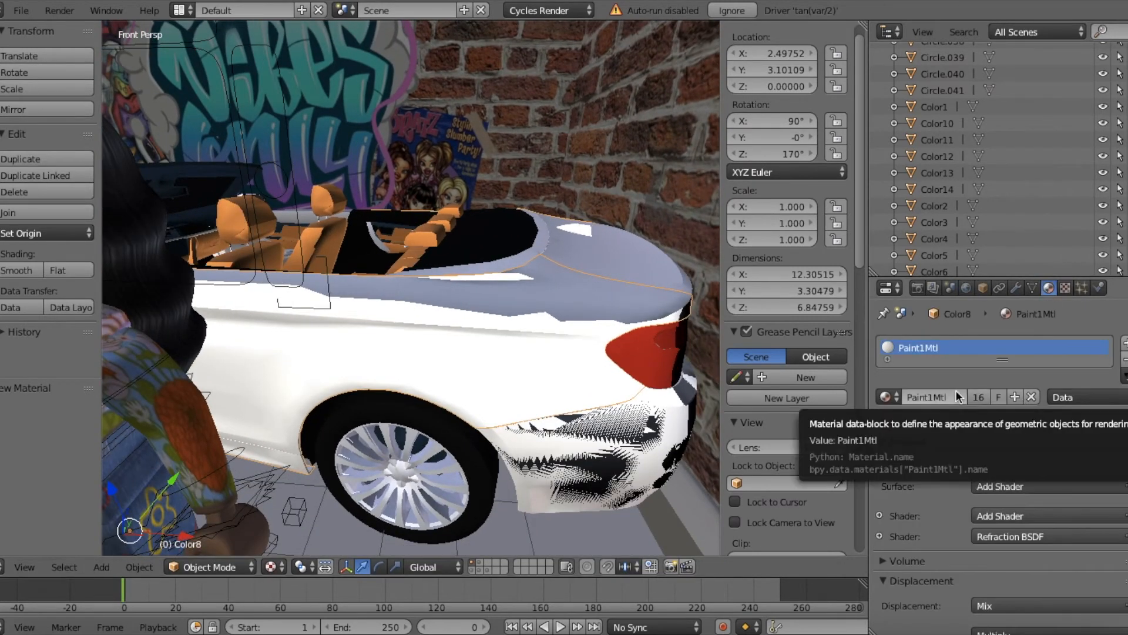
pyautogui.click(1032, 397)
pyautogui.click(1032, 397)
pyautogui.click(992, 487)
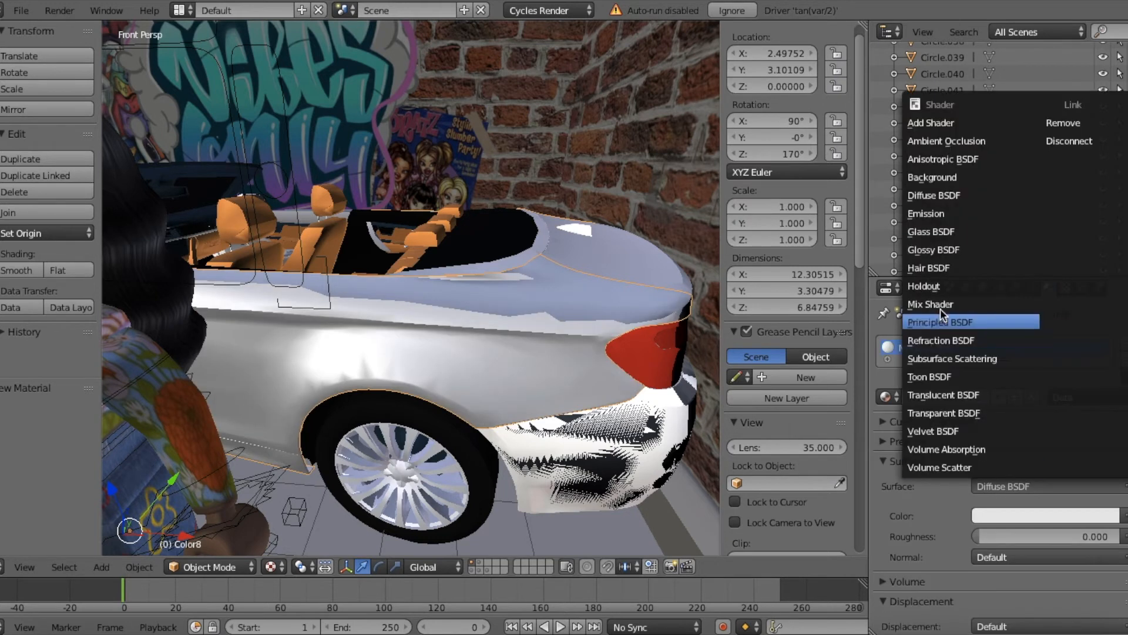
pyautogui.click(935, 250)
pyautogui.click(990, 534)
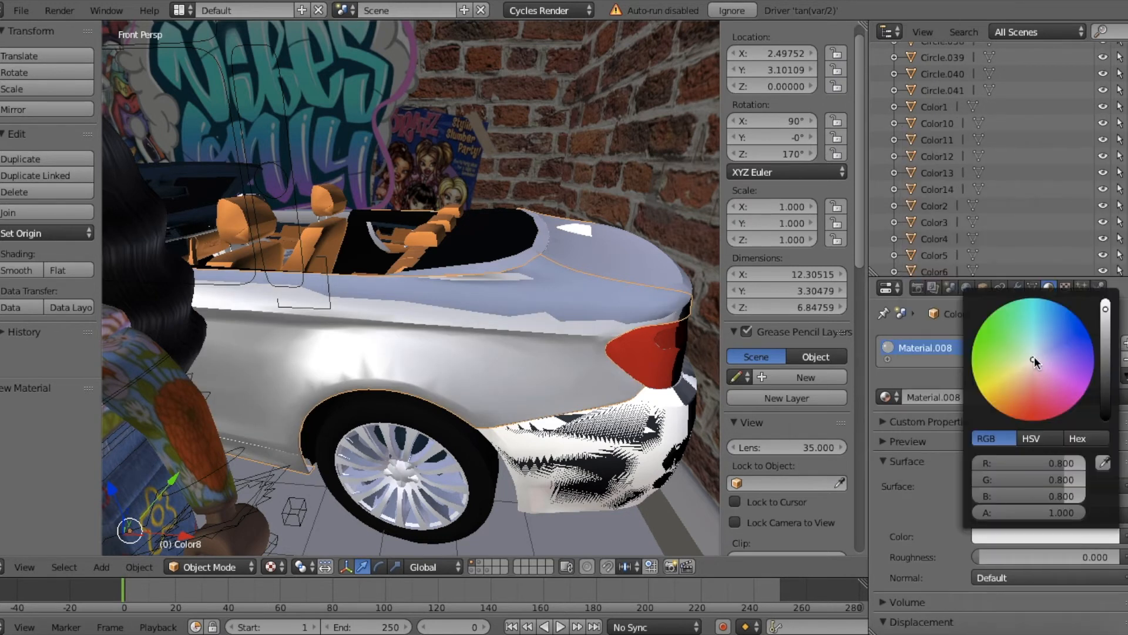
pyautogui.moveTo(1106, 309); pyautogui.dragTo(1106, 317)
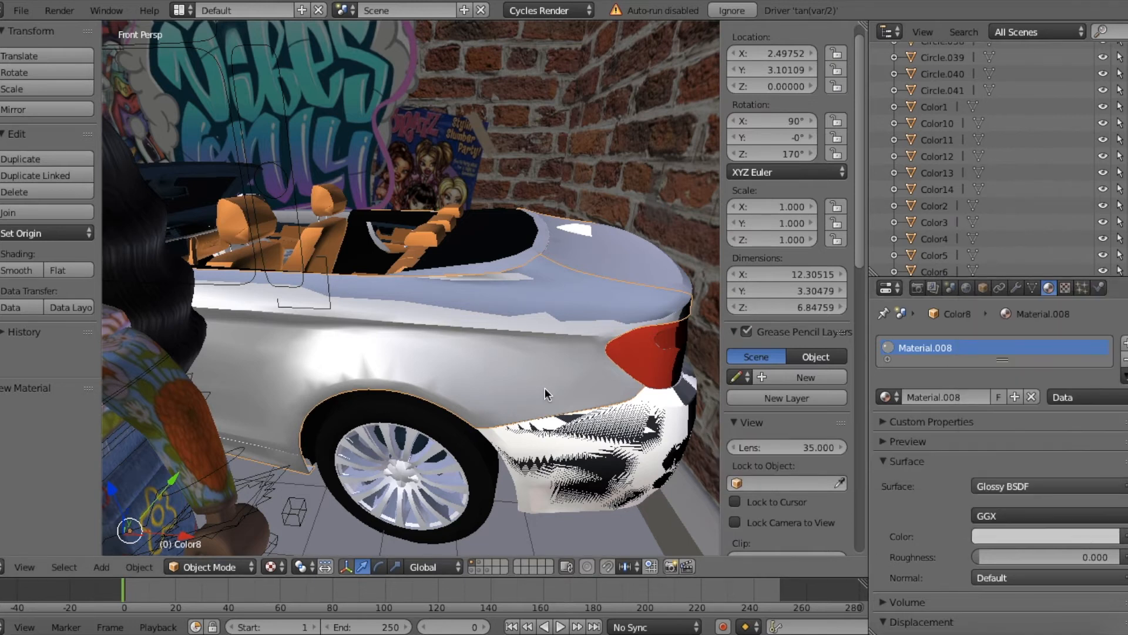
# Step: Preview the reflections on the car's glossy side body in Rendered shading
pyautogui.hotkey('shift', 'f')
pyautogui.press('w')
pyautogui.press('s')
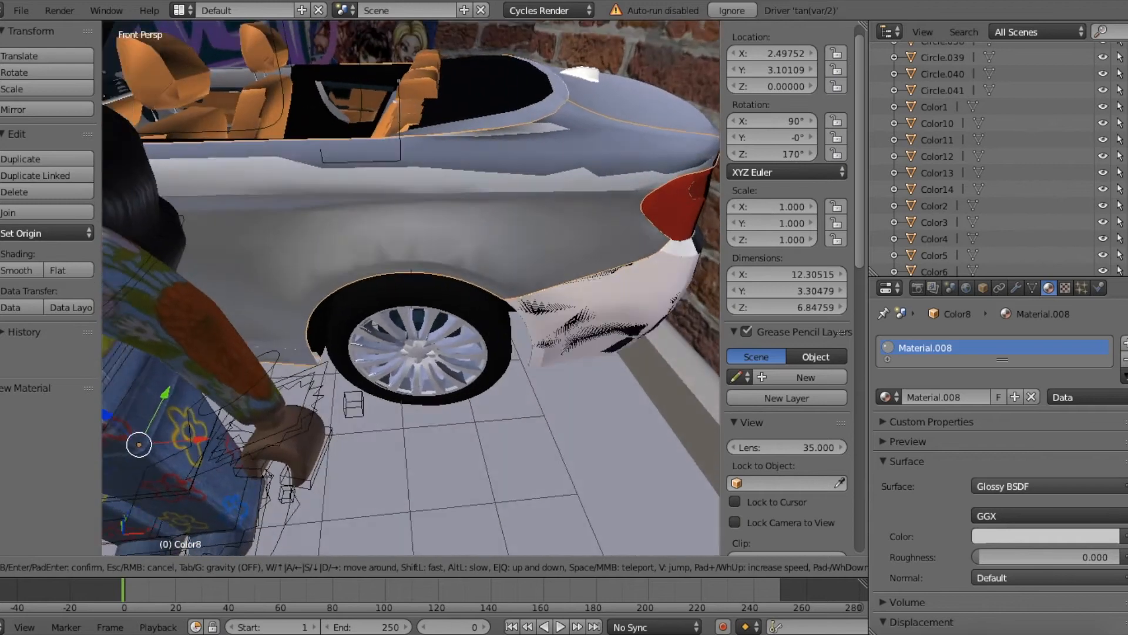
pyautogui.press('w')
pyautogui.press('s')
pyautogui.click(411, 310)
pyautogui.hotkey('shift', 'z')
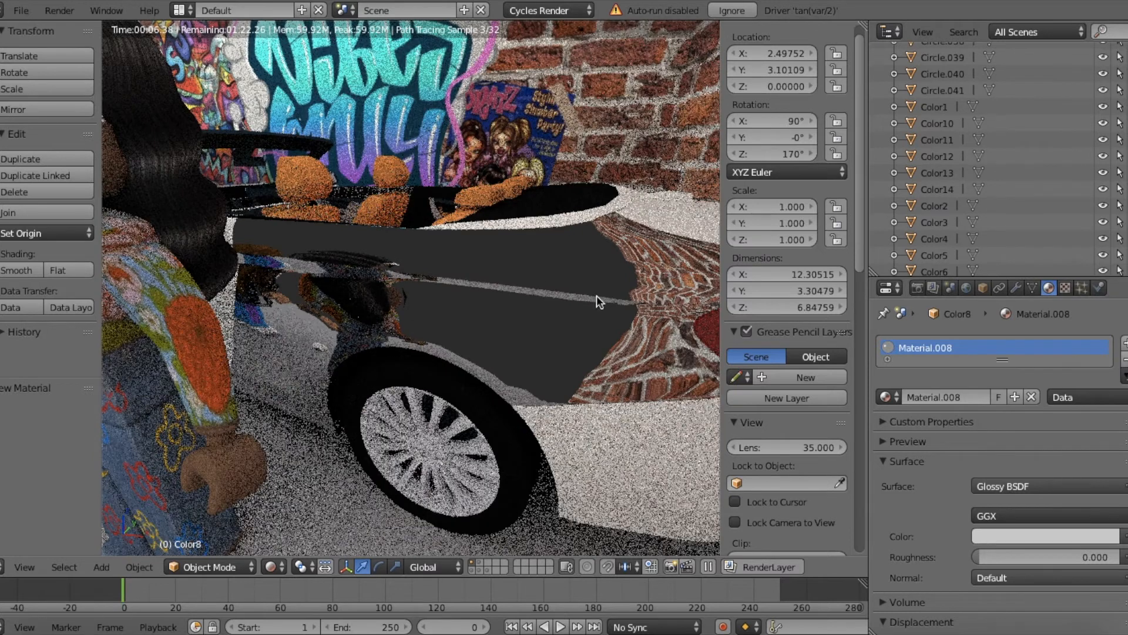
pyautogui.scroll(-3, 521, 289)
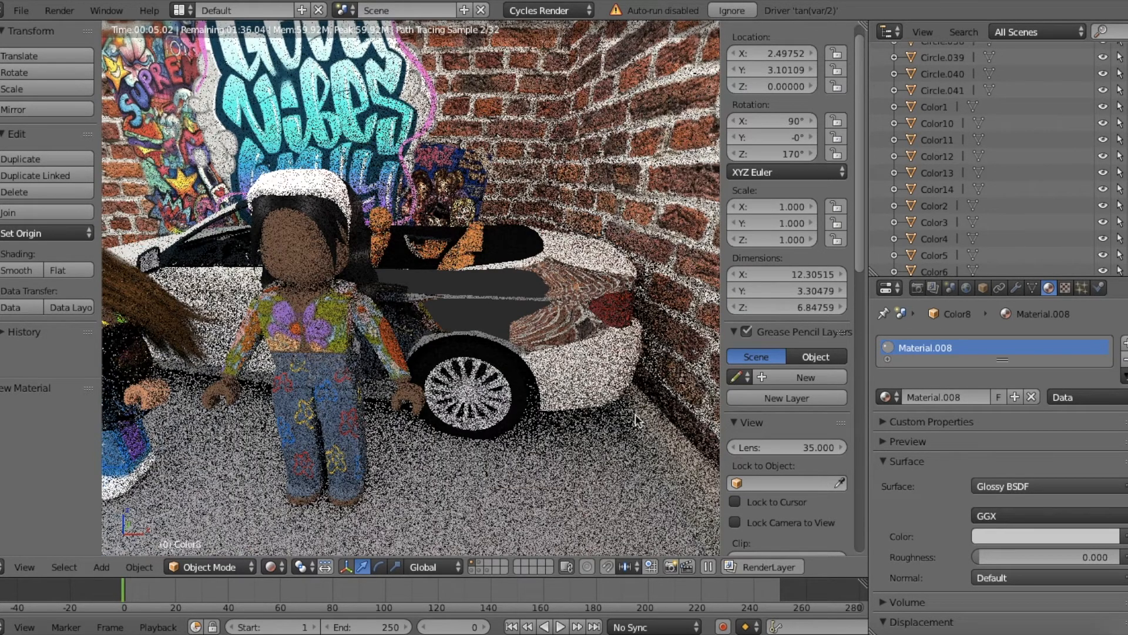
# Step: Set the roughness of the car body's glossy material to 0.5
pyautogui.click(986, 553)
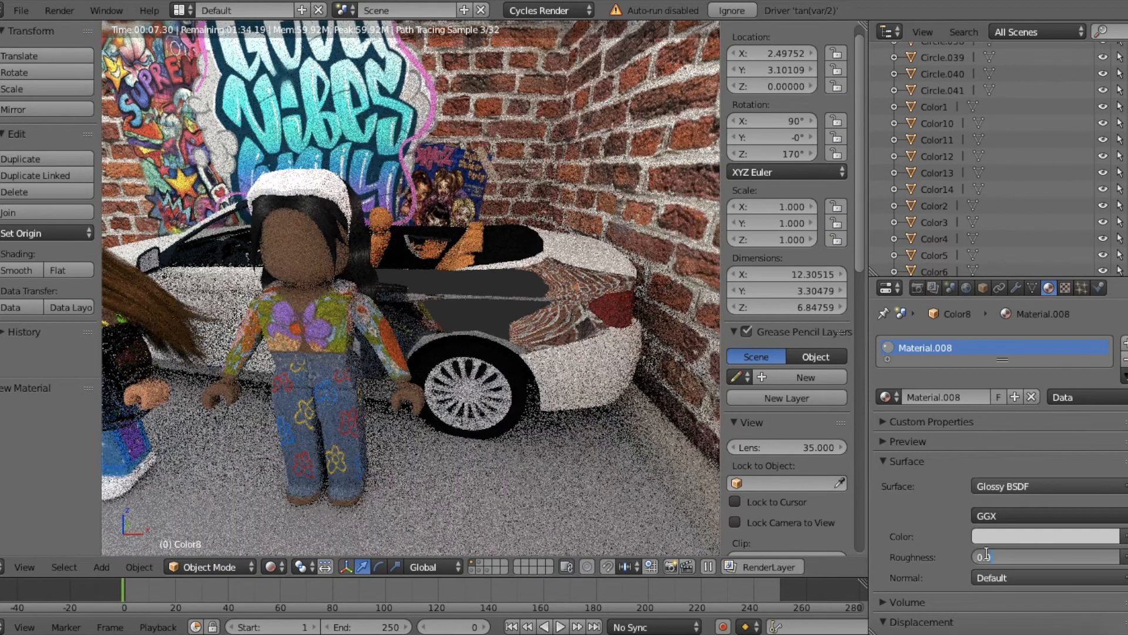
pyautogui.write('0.5')
pyautogui.press('Return')
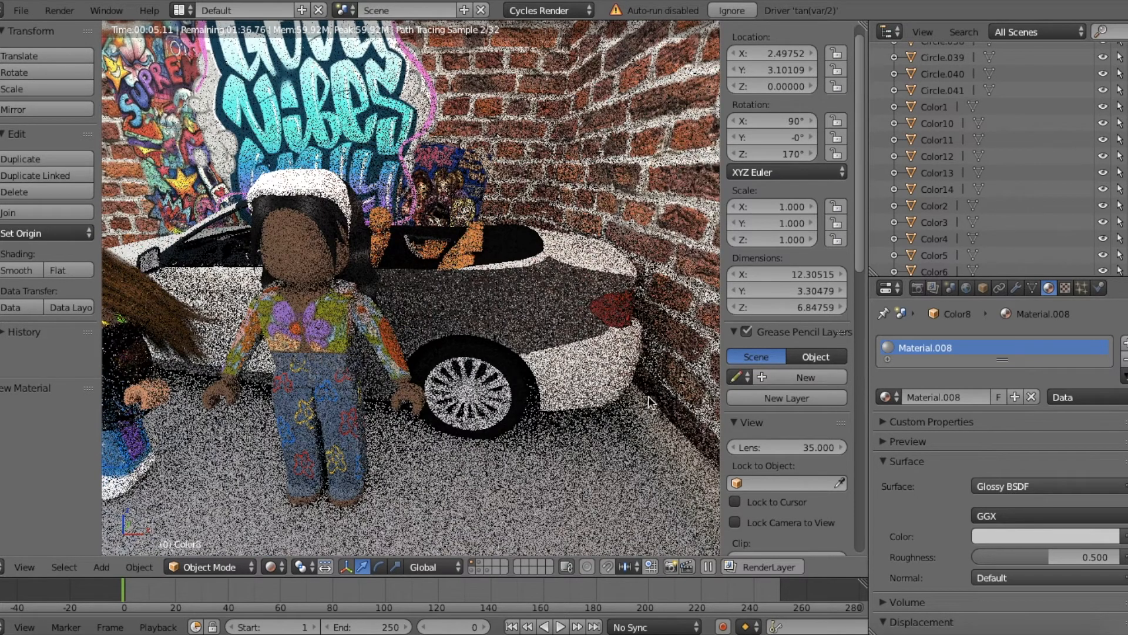
# Step: Set the roughness of the car body's glossy material to 1 and brighten its color to white
pyautogui.click(1029, 556)
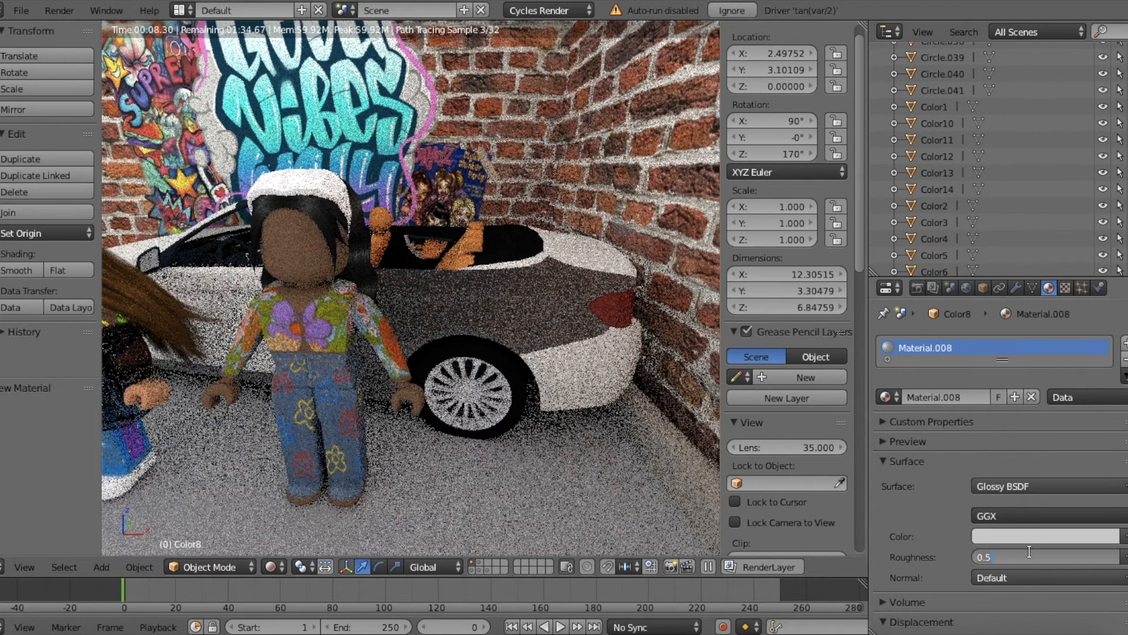
pyautogui.write('1')
pyautogui.press('Return')
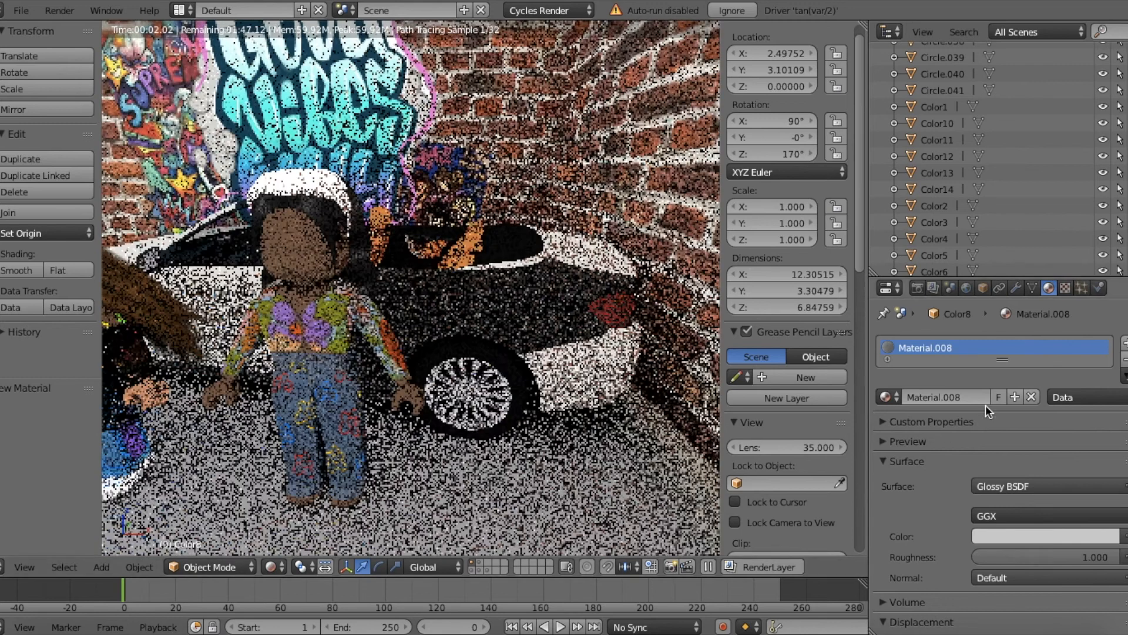
pyautogui.click(1034, 534)
pyautogui.click(1034, 535)
pyautogui.moveTo(1105, 340); pyautogui.dragTo(1105, 295)
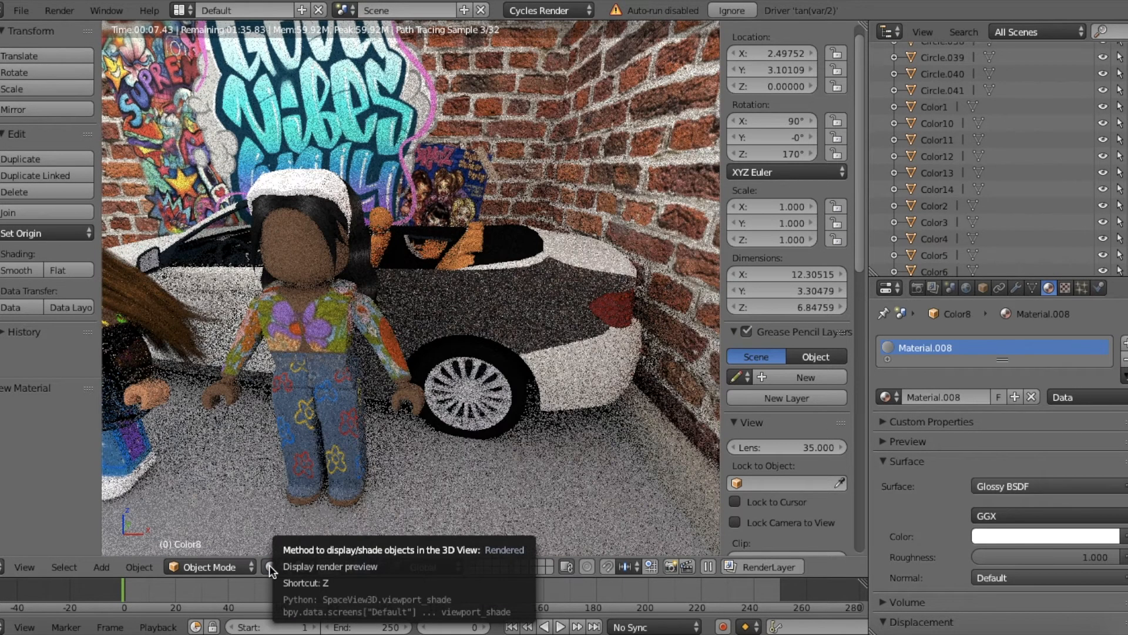
# Step: Take the viewport out of Rendered shading, then select and frame the car's front fender
pyautogui.click(269, 565)
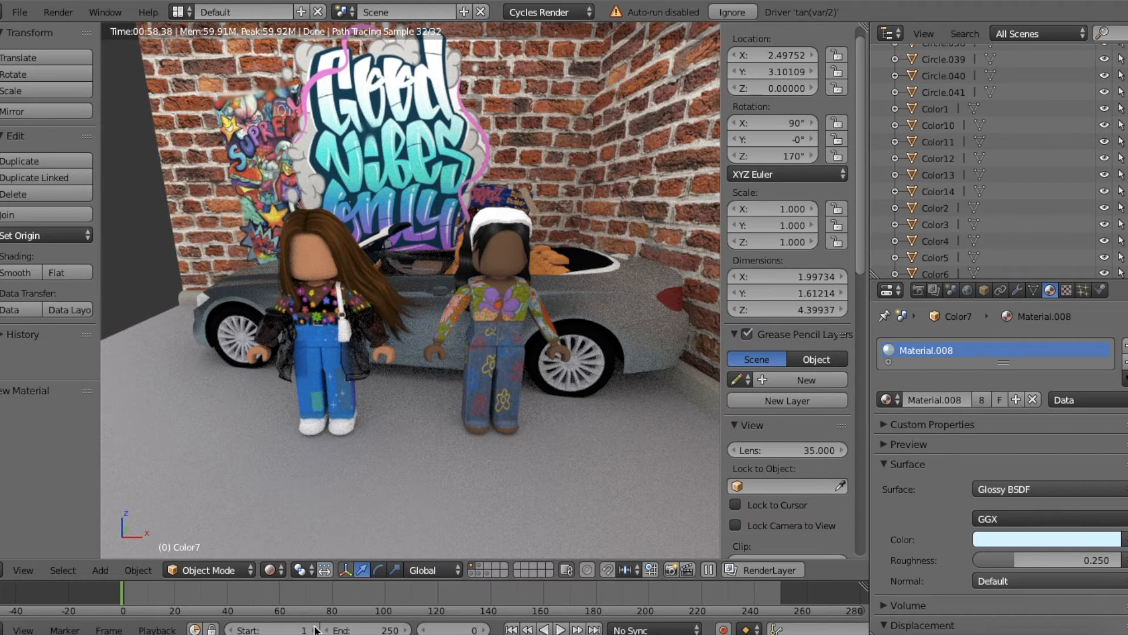
pyautogui.click(276, 568)
pyautogui.click(284, 477)
pyautogui.rightClick(231, 284)
pyautogui.press('KP_Decimal')
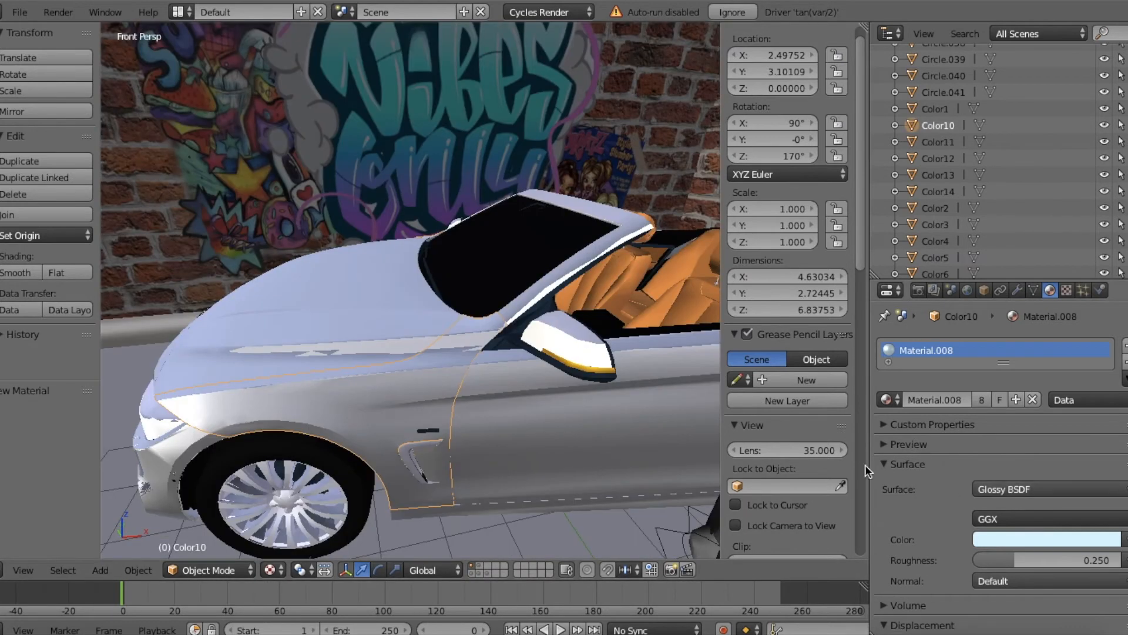
pyautogui.click(991, 490)
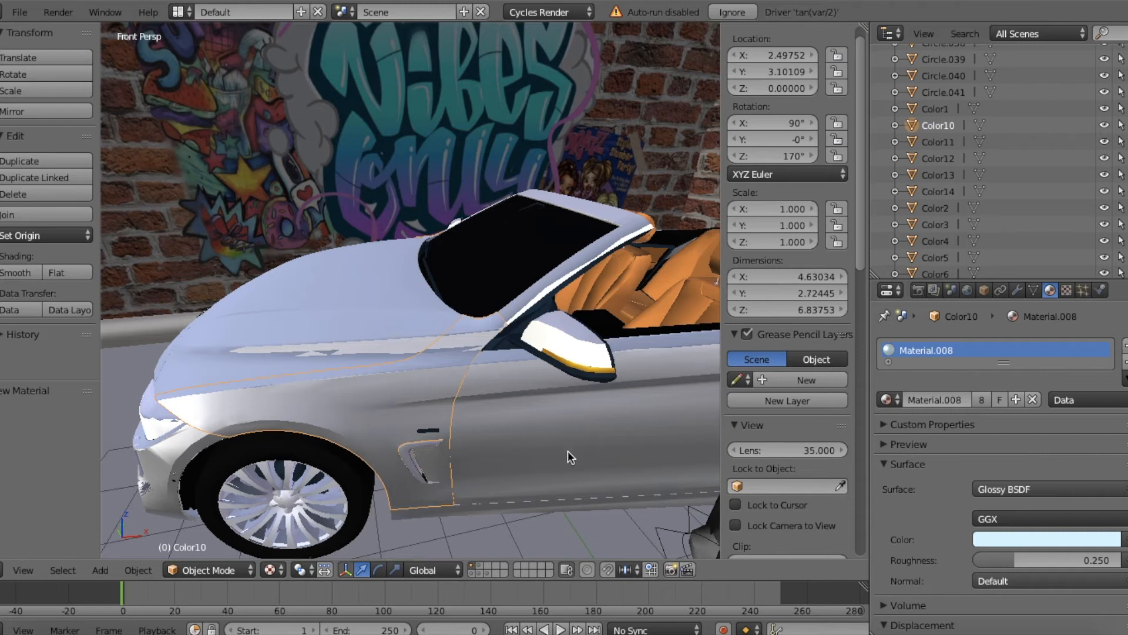
# Step: Filter the existing materials by "ma" and assign Material.008 to the car's front fender
pyautogui.click(889, 399)
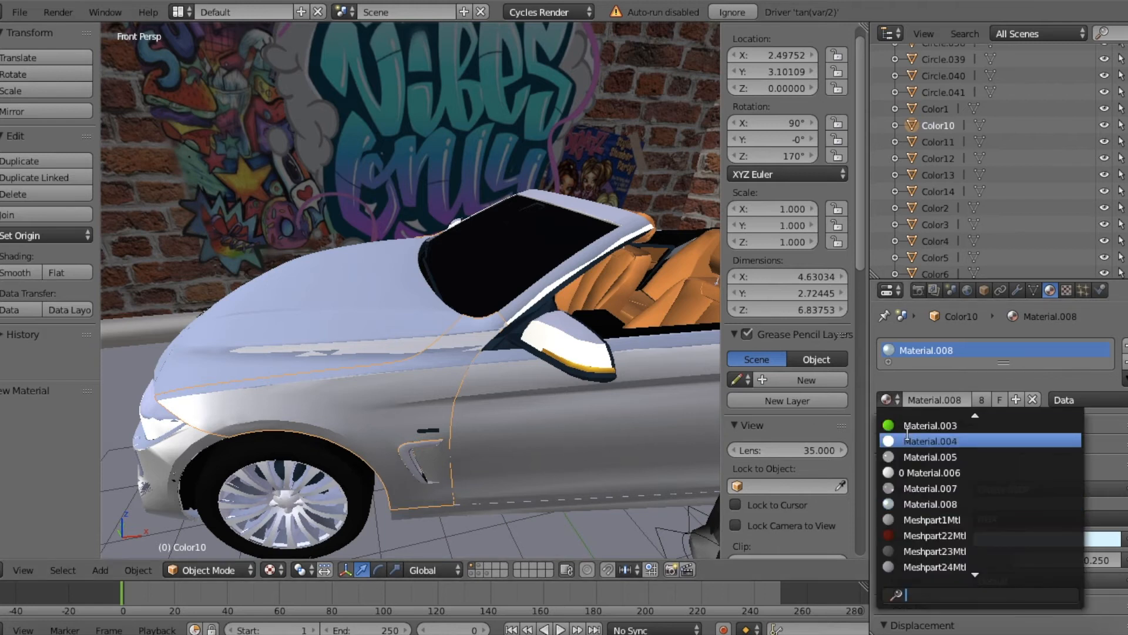
pyautogui.write('ms')
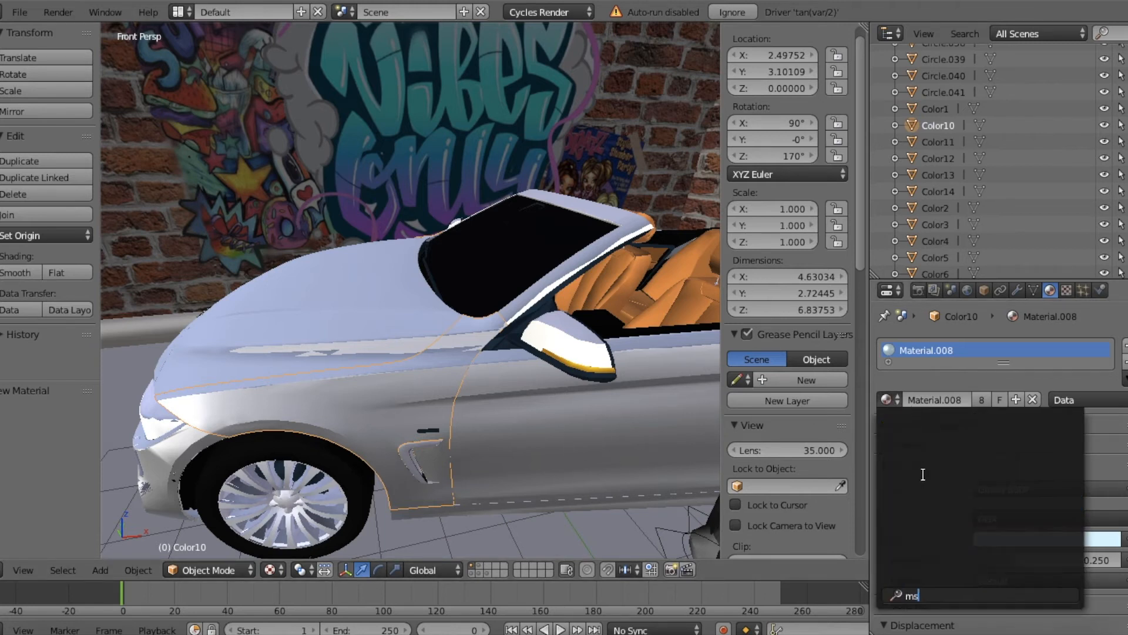
pyautogui.press('BackSpace')
pyautogui.write('a')
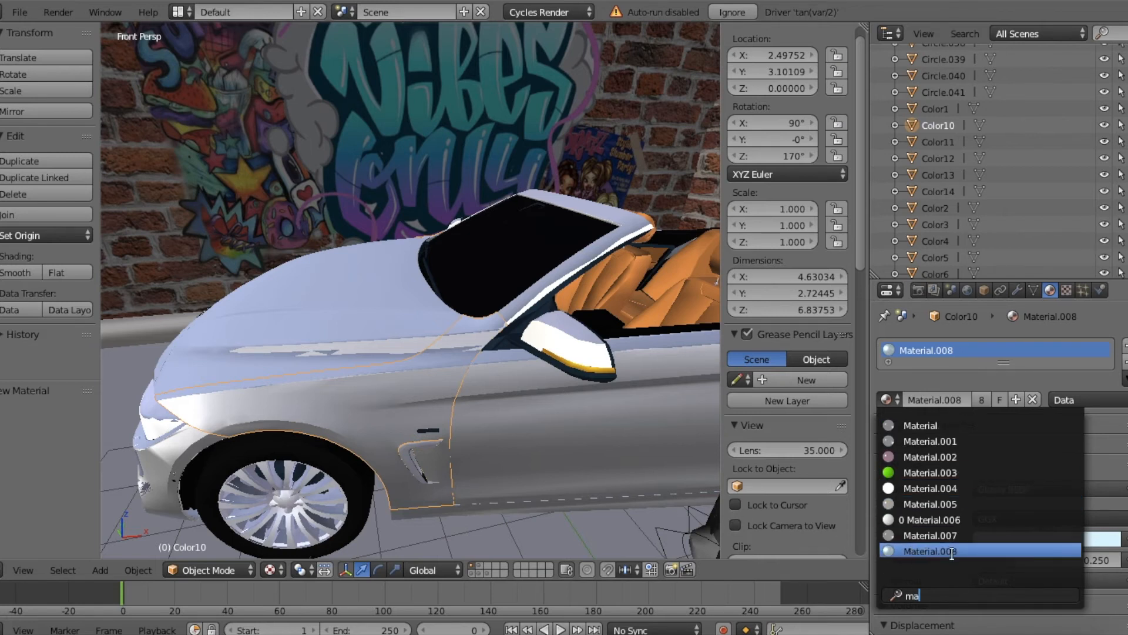
pyautogui.click(921, 549)
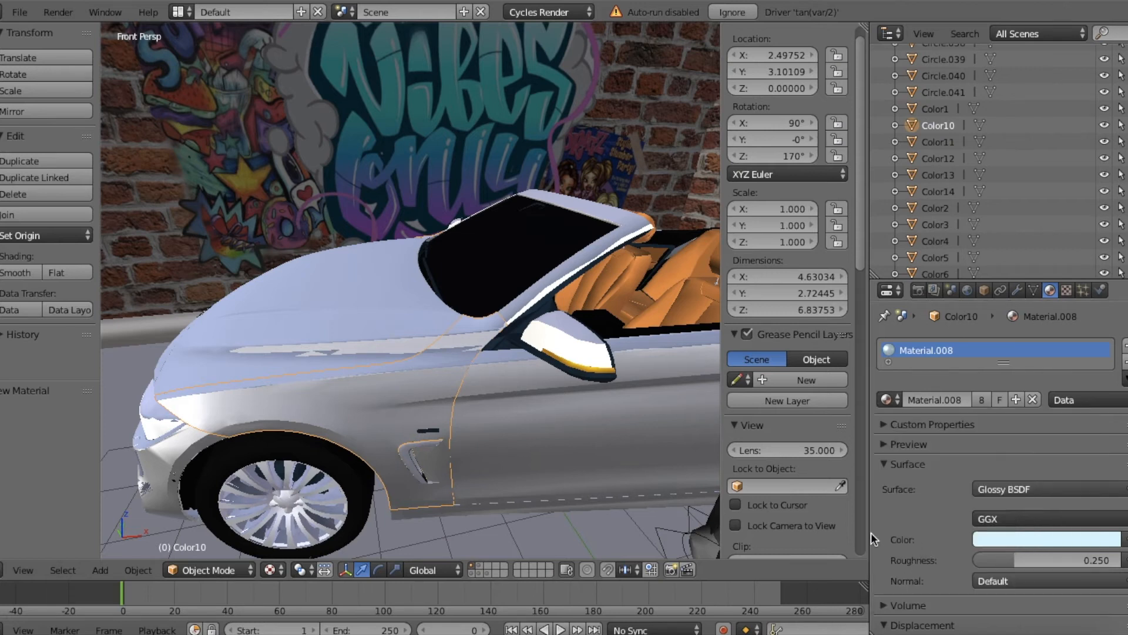
# Step: Replace the material of the car's front fender with a new Glossy BSDF material
pyautogui.hotkey('shift', 'f')
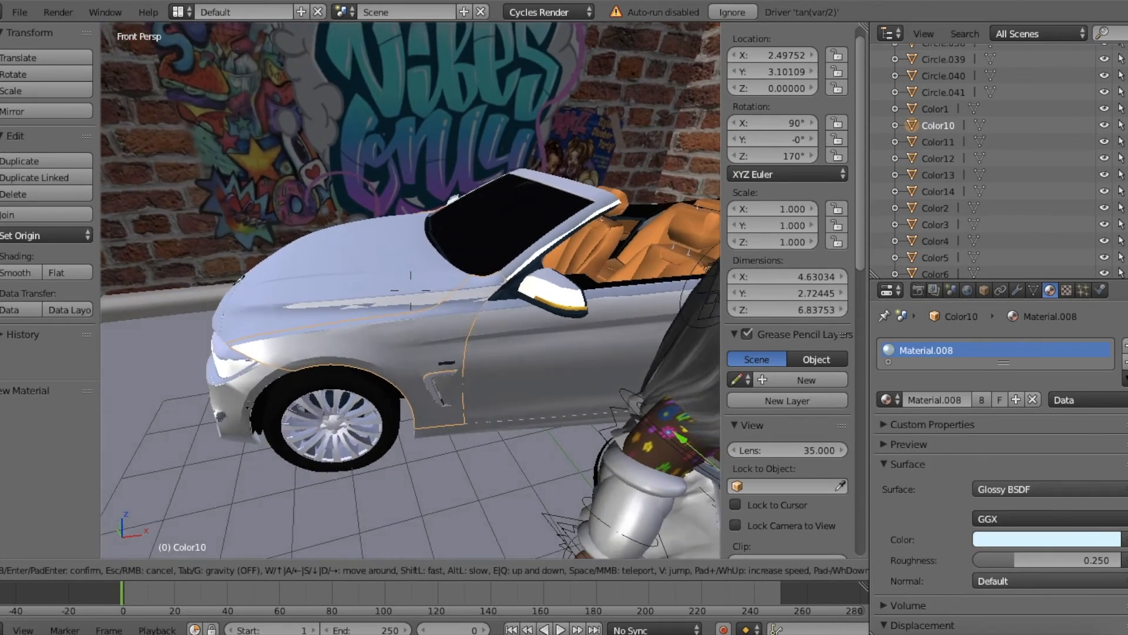
pyautogui.press('w')
pyautogui.click(411, 290)
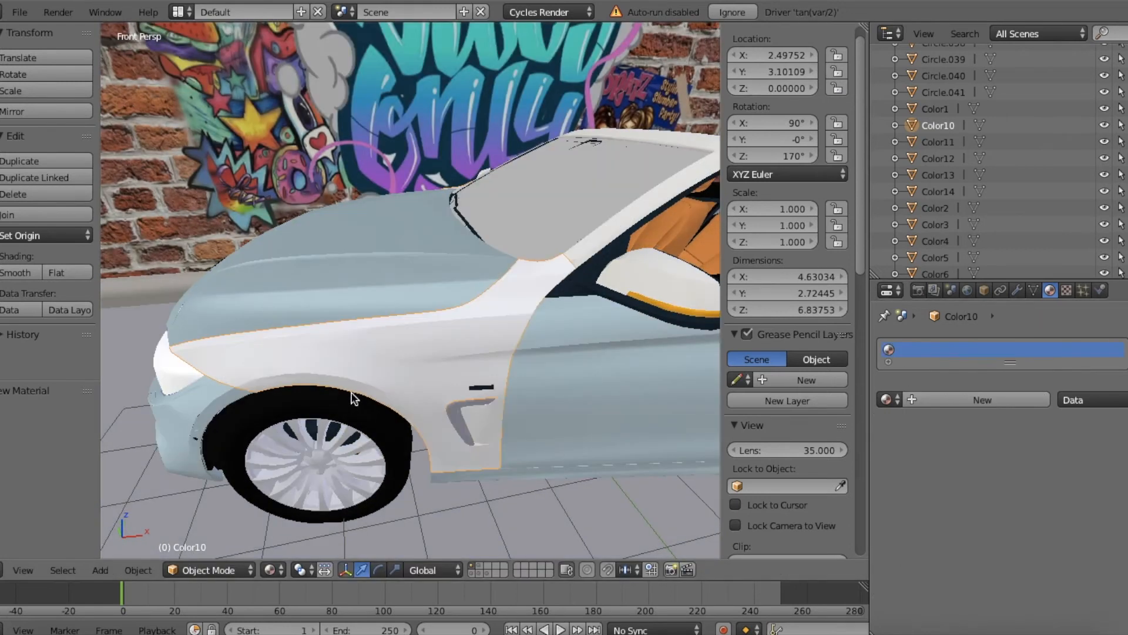
pyautogui.hotkey('shift', 'f')
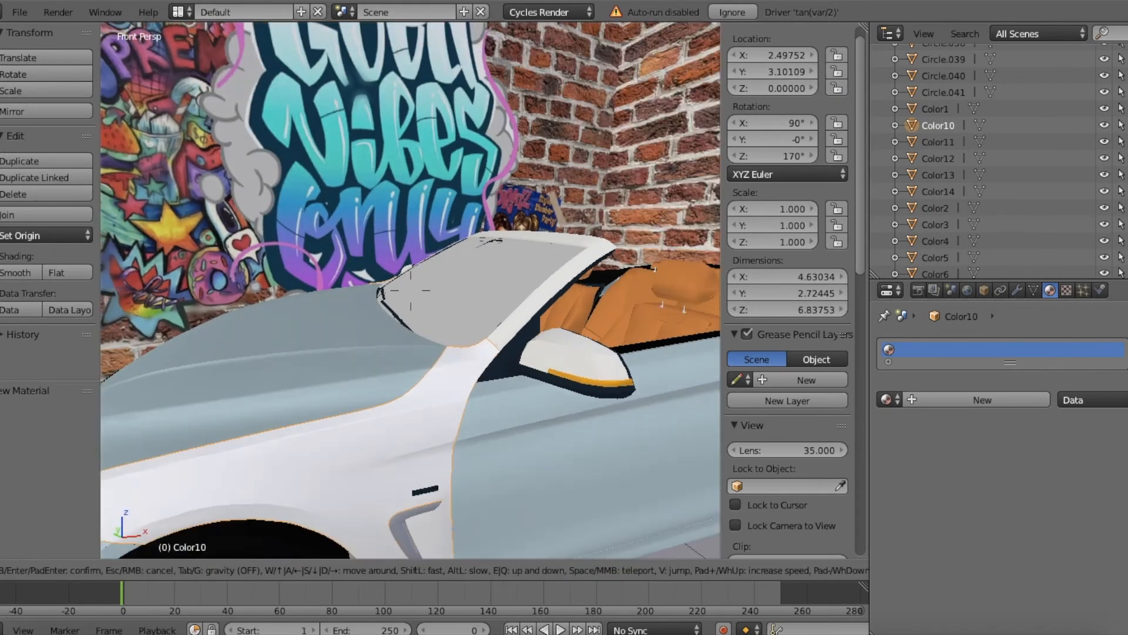
pyautogui.press('s')
pyautogui.click(410, 290)
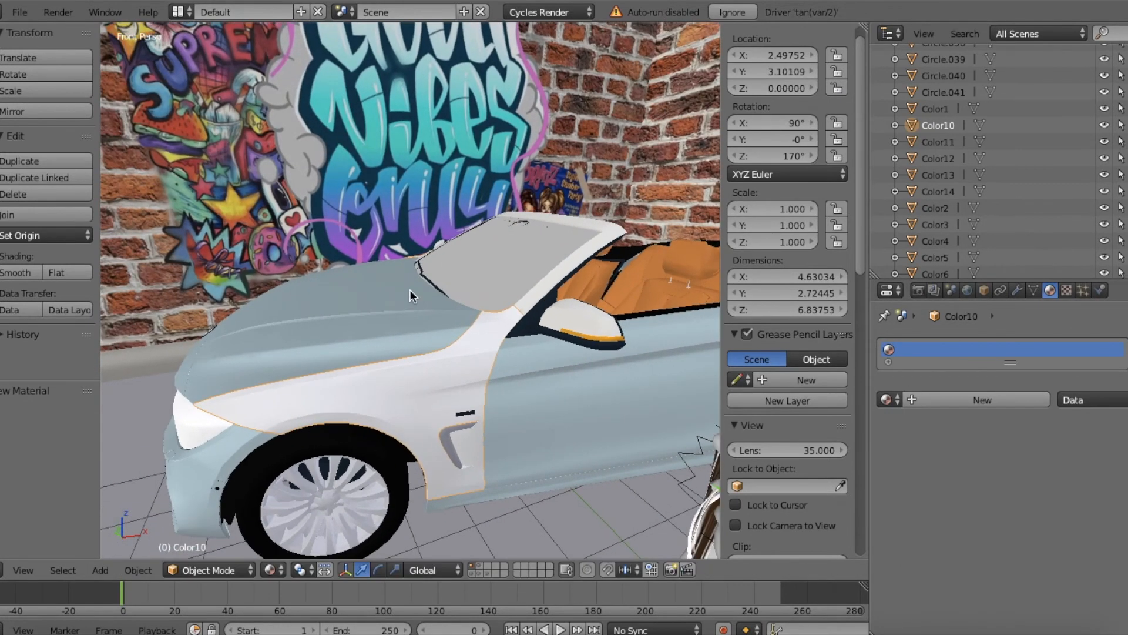
pyautogui.click(941, 404)
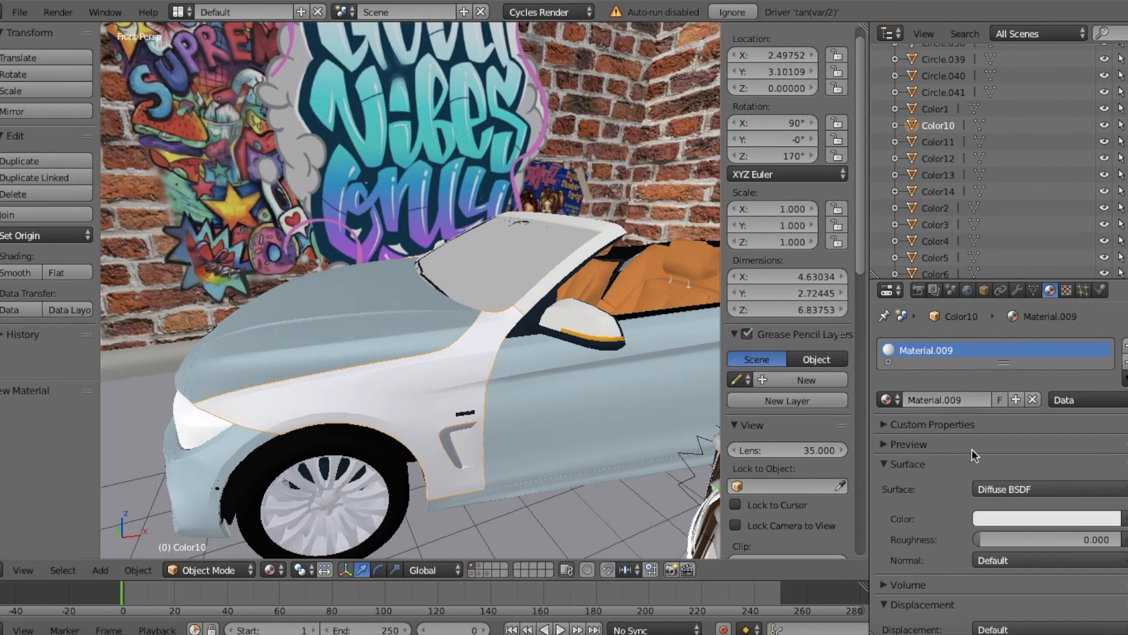
pyautogui.click(1014, 489)
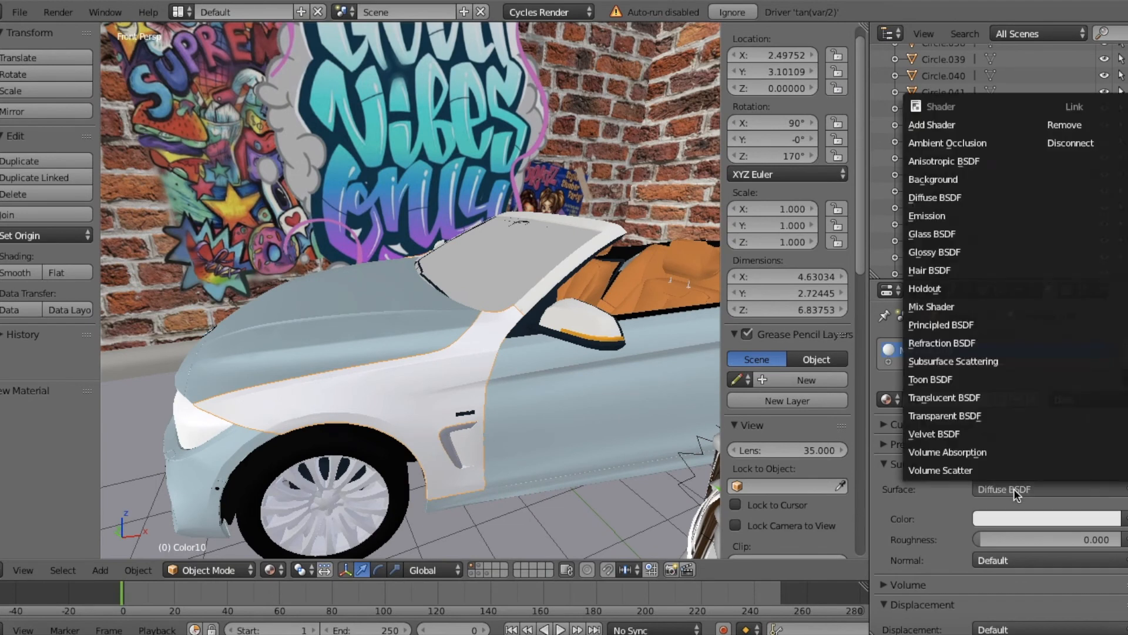
pyautogui.click(940, 251)
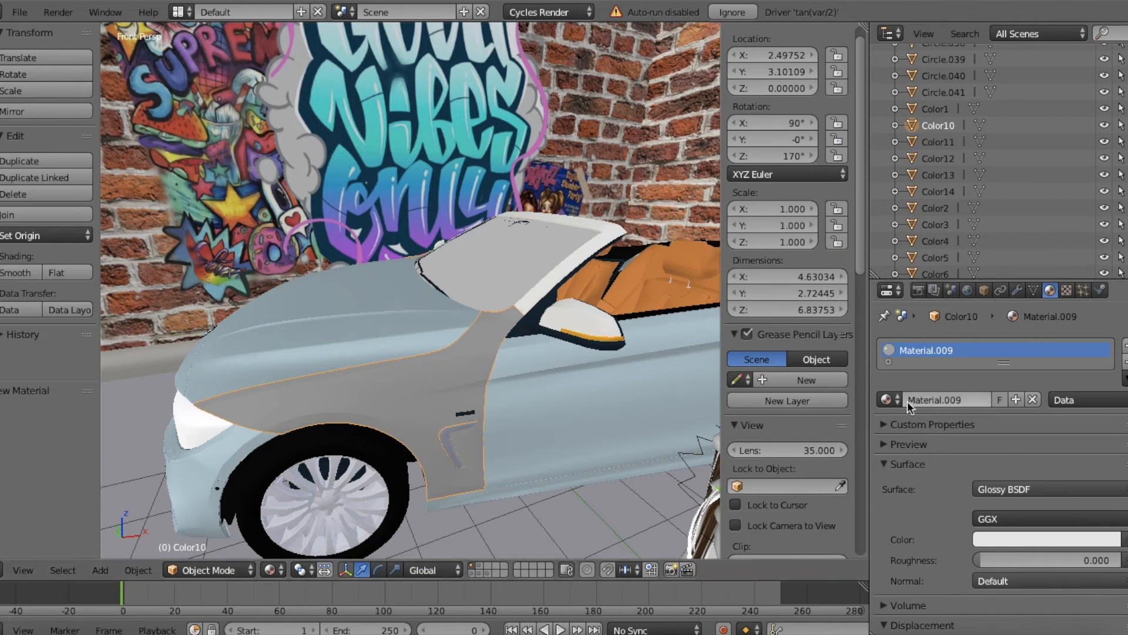
# Step: Assign the car body's existing Material.008 to the front fender in place of its own glossy material
pyautogui.rightClick(598, 404)
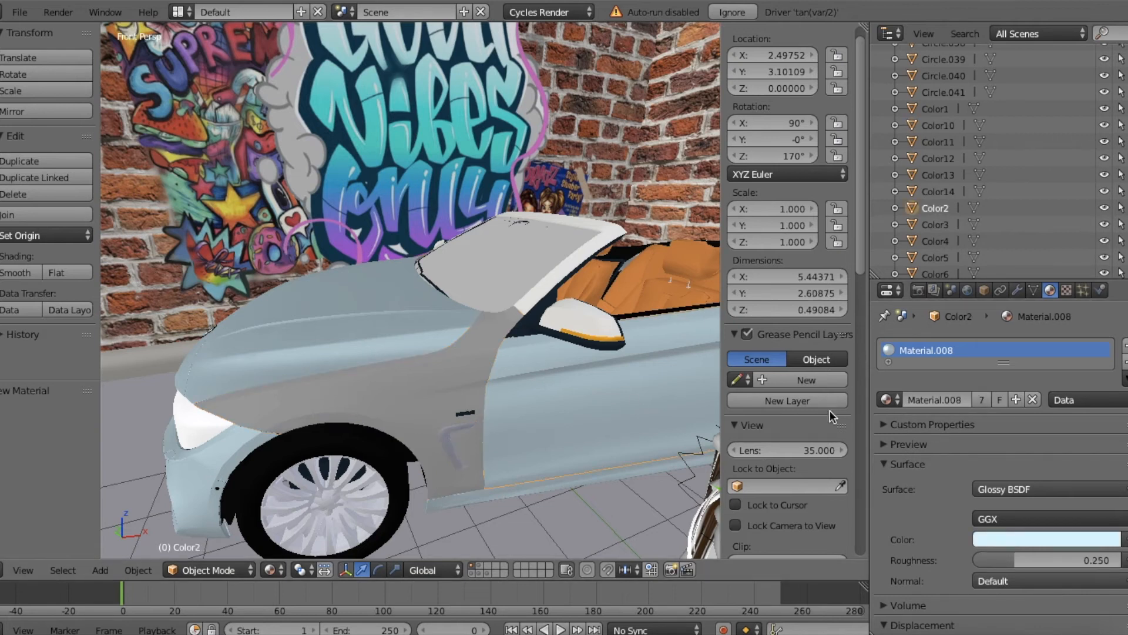
pyautogui.rightClick(376, 395)
pyautogui.click(888, 400)
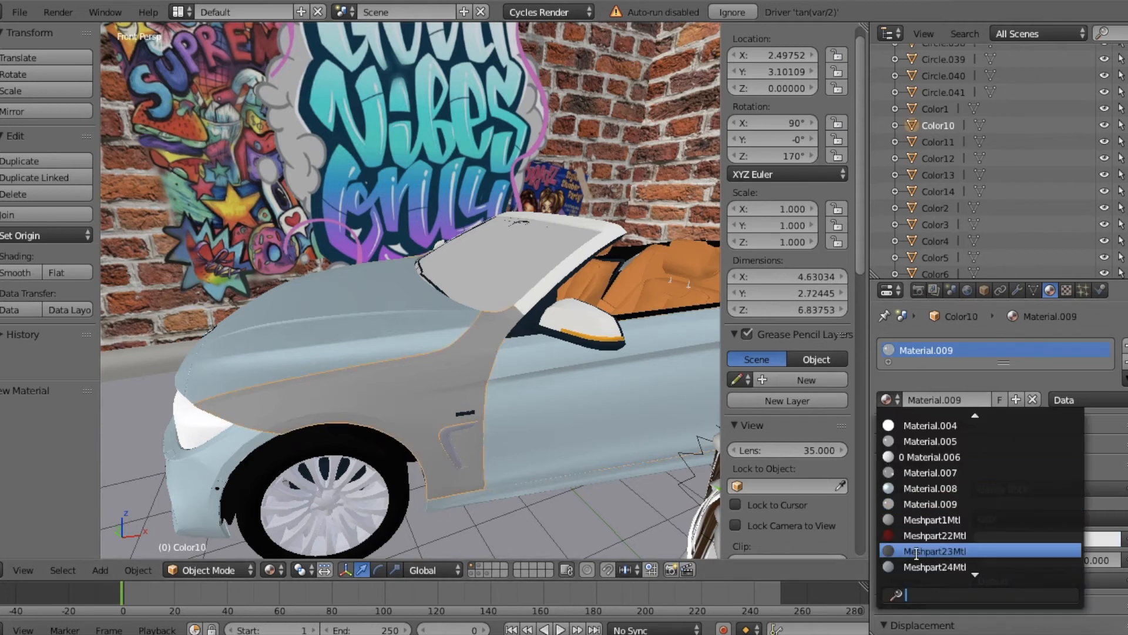
pyautogui.write('ma')
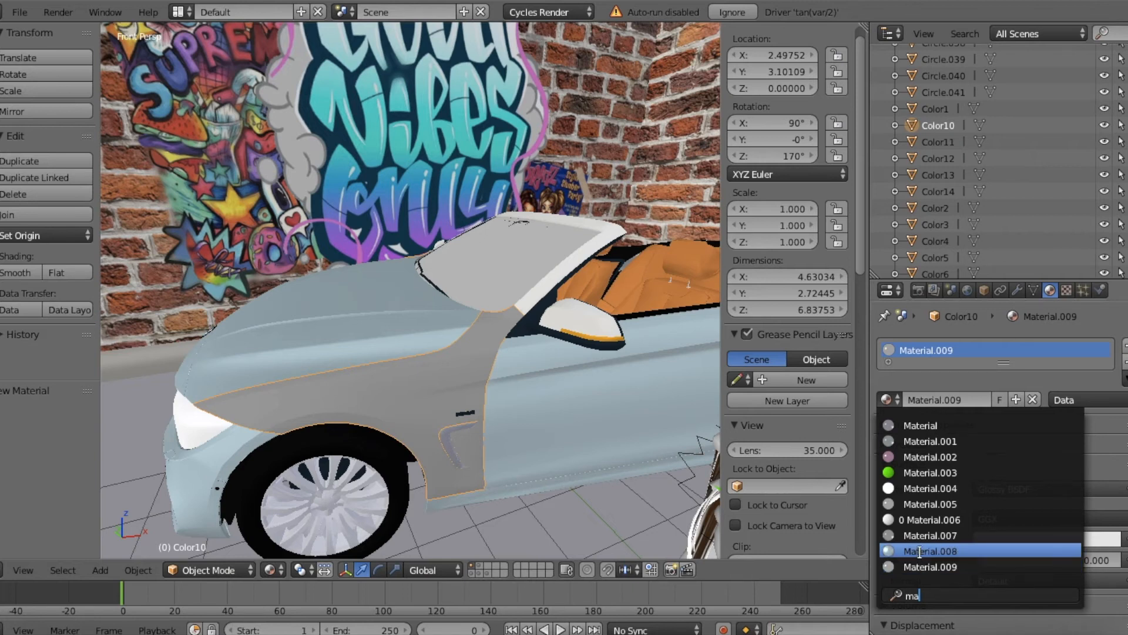
pyautogui.click(924, 552)
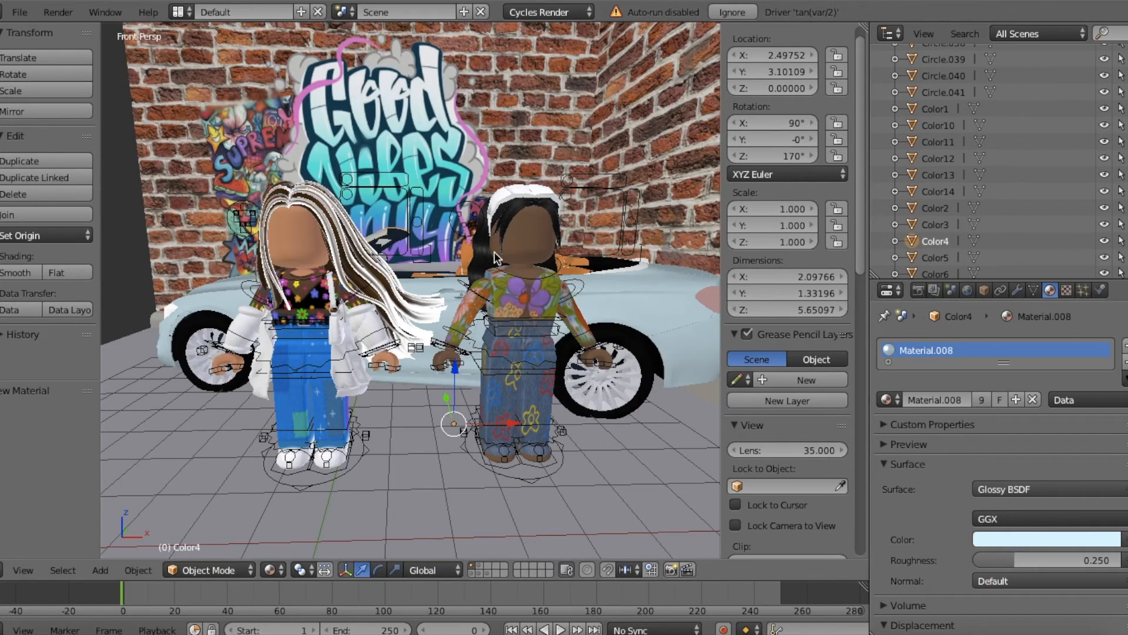
pyautogui.hotkey('shift', 'f')
pyautogui.press('w')
pyautogui.press('s')
pyautogui.press('w')
pyautogui.click(410, 289)
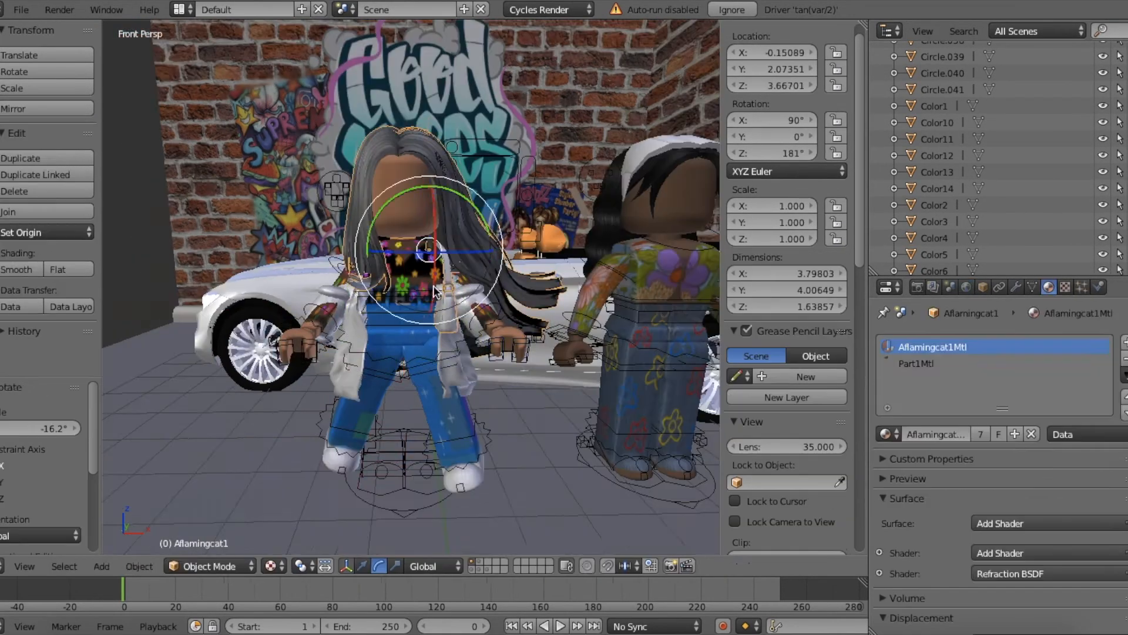
pyautogui.scroll(3, 432, 285)
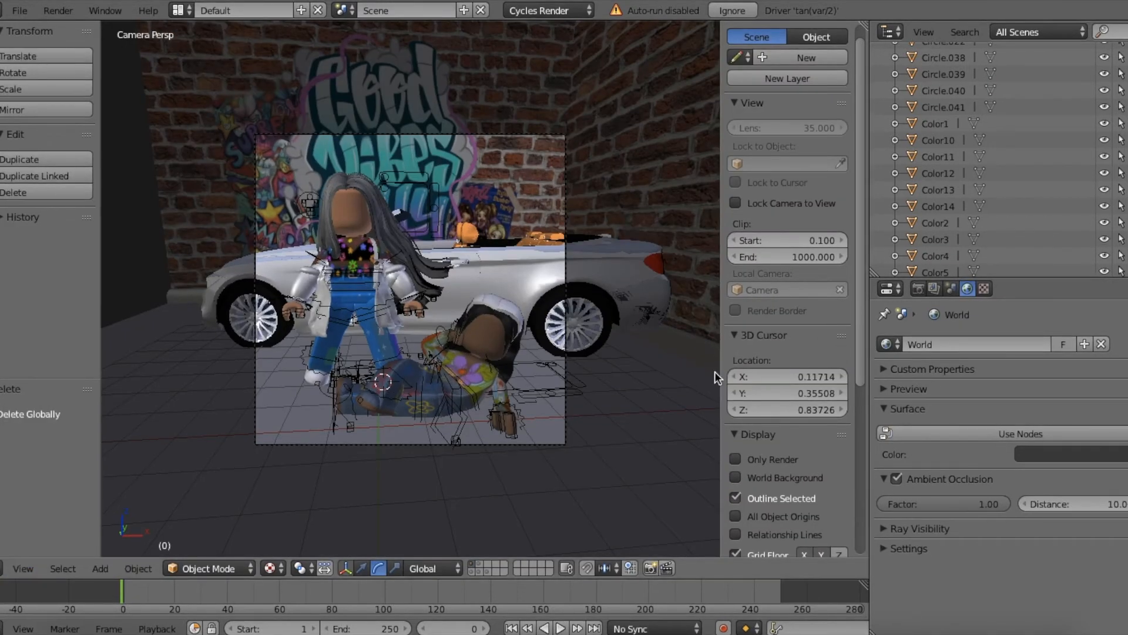
# Step: Leave the camera view and add a Hemi lamp at the 3D cursor beside the two posed rigs
pyautogui.click(22, 569)
pyautogui.click(22, 507)
pyautogui.hotkey('shift', 'f')
pyautogui.press('a')
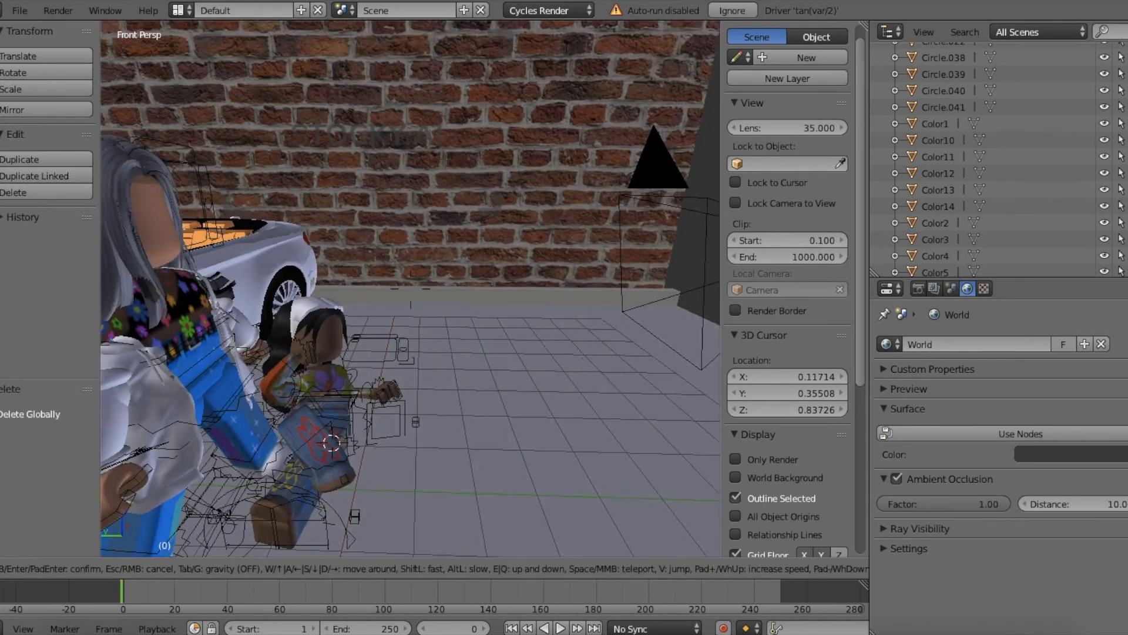
pyautogui.press('d')
pyautogui.press('w')
pyautogui.click(411, 289)
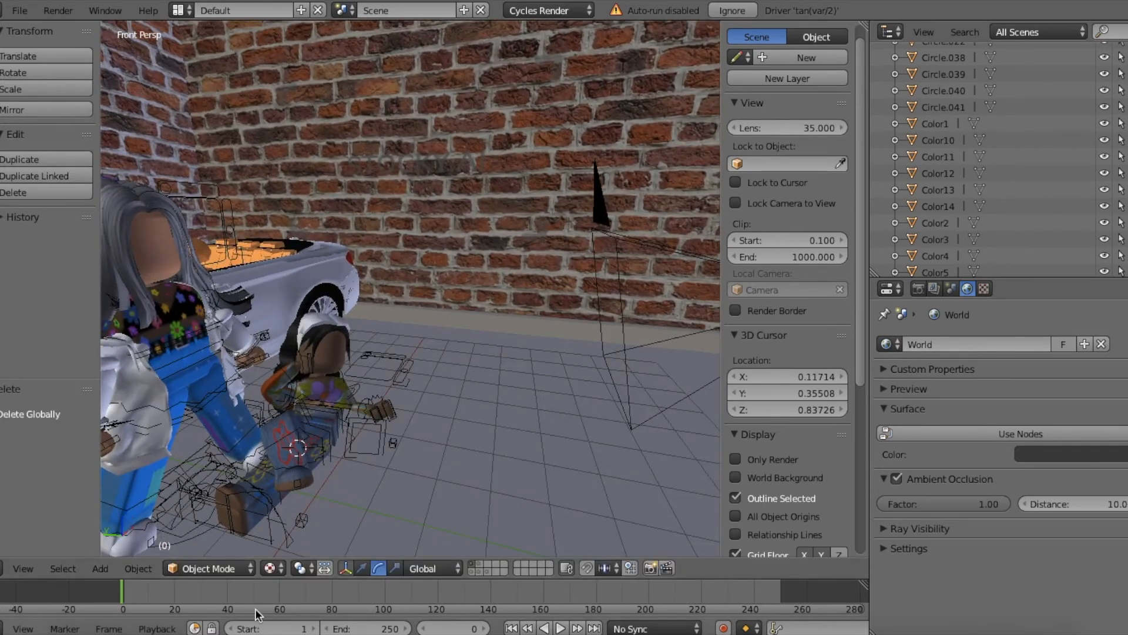
pyautogui.click(100, 569)
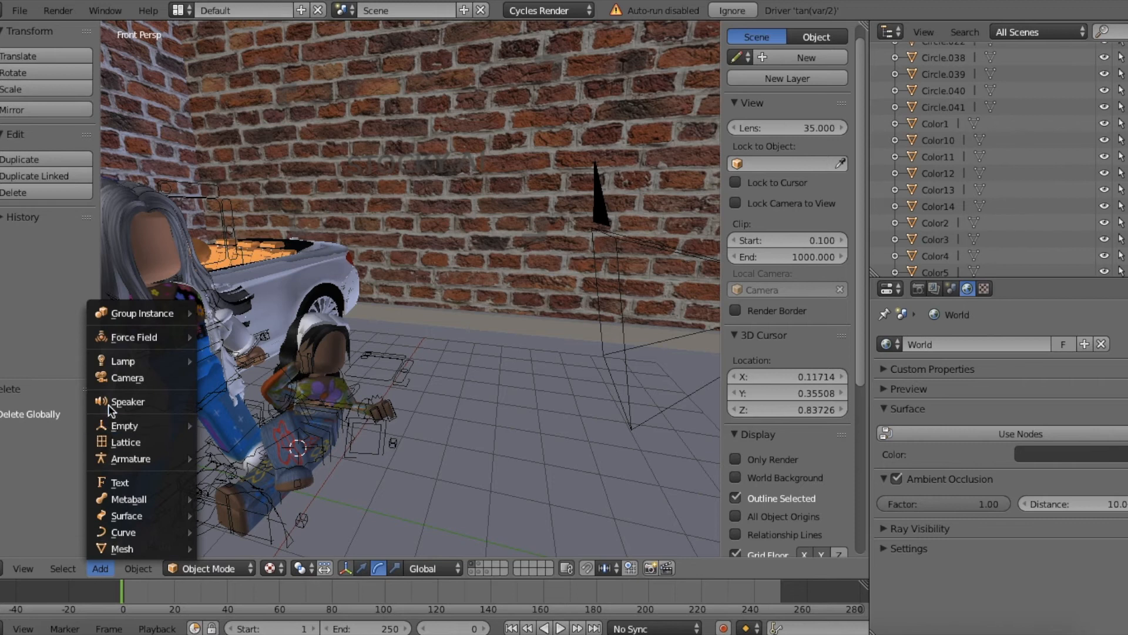
pyautogui.moveTo(113, 364)
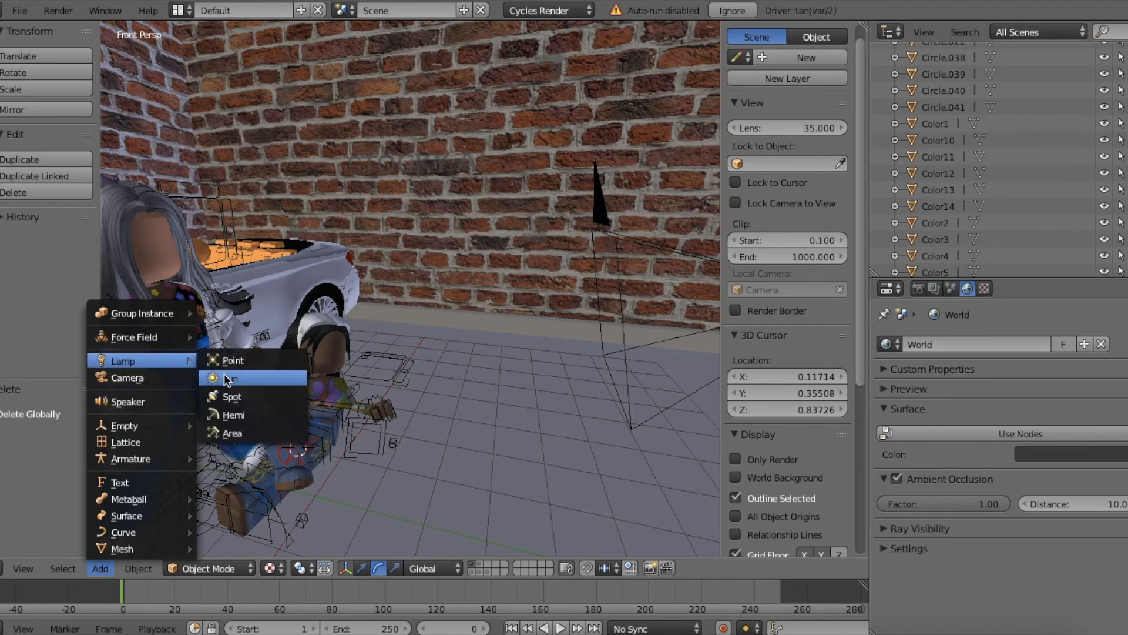
pyautogui.click(246, 416)
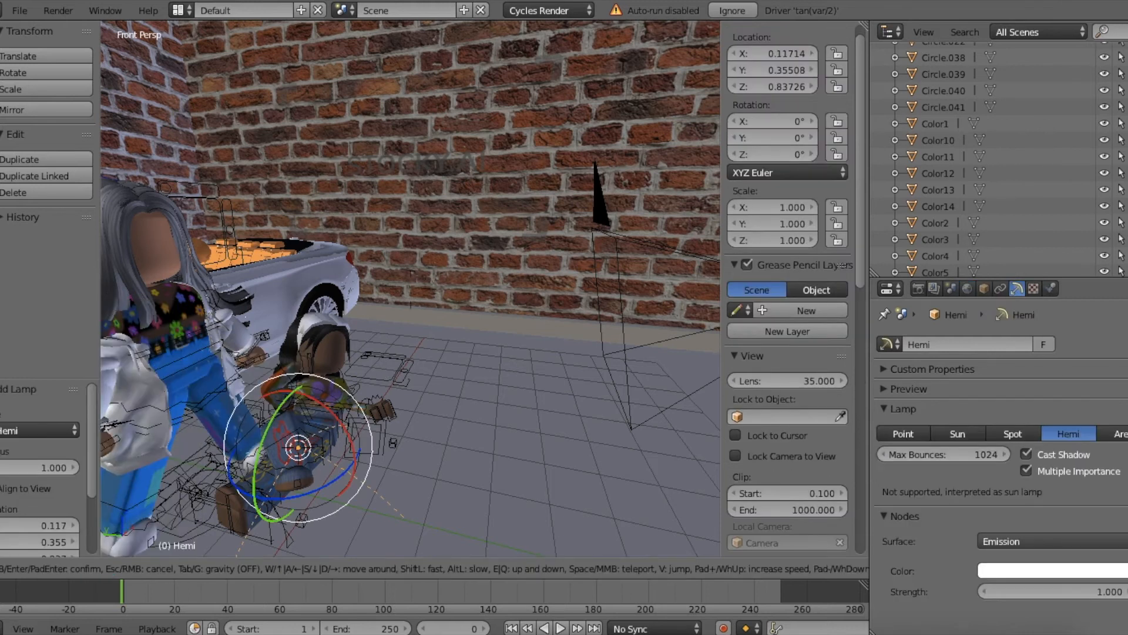
# Step: Move the Hemi lamp out in front of the rigs to about Y -3.88 and raise it to about Z 4.01
pyautogui.hotkey('shift', 'f')
pyautogui.click(417, 332)
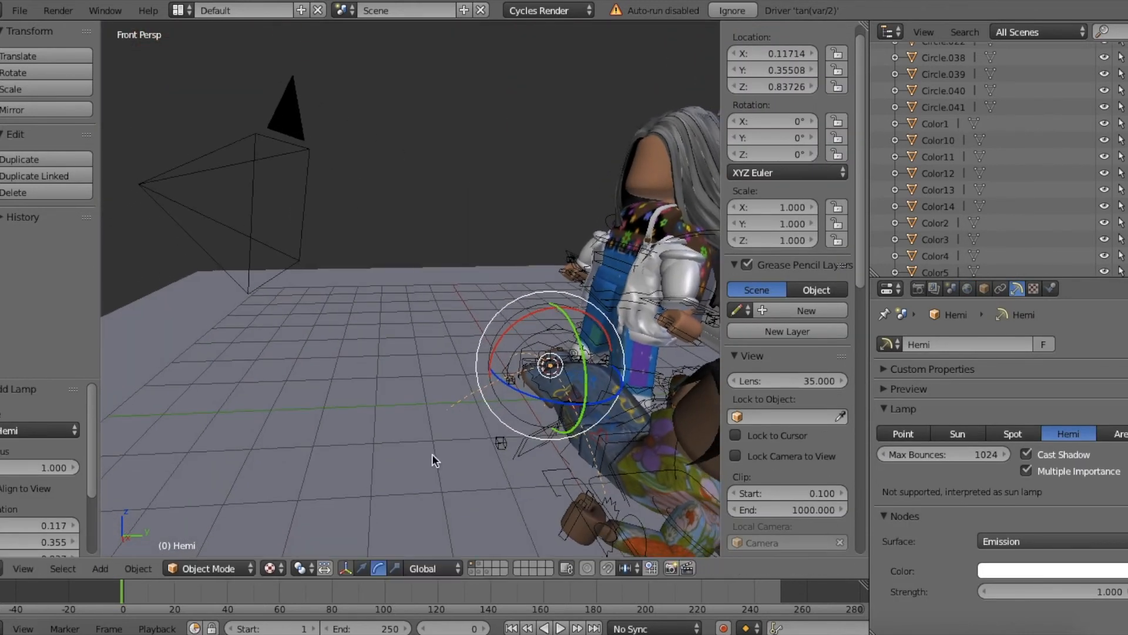
pyautogui.click(361, 567)
pyautogui.moveTo(594, 370); pyautogui.dragTo(364, 380)
pyautogui.moveTo(320, 333); pyautogui.dragTo(318, 221)
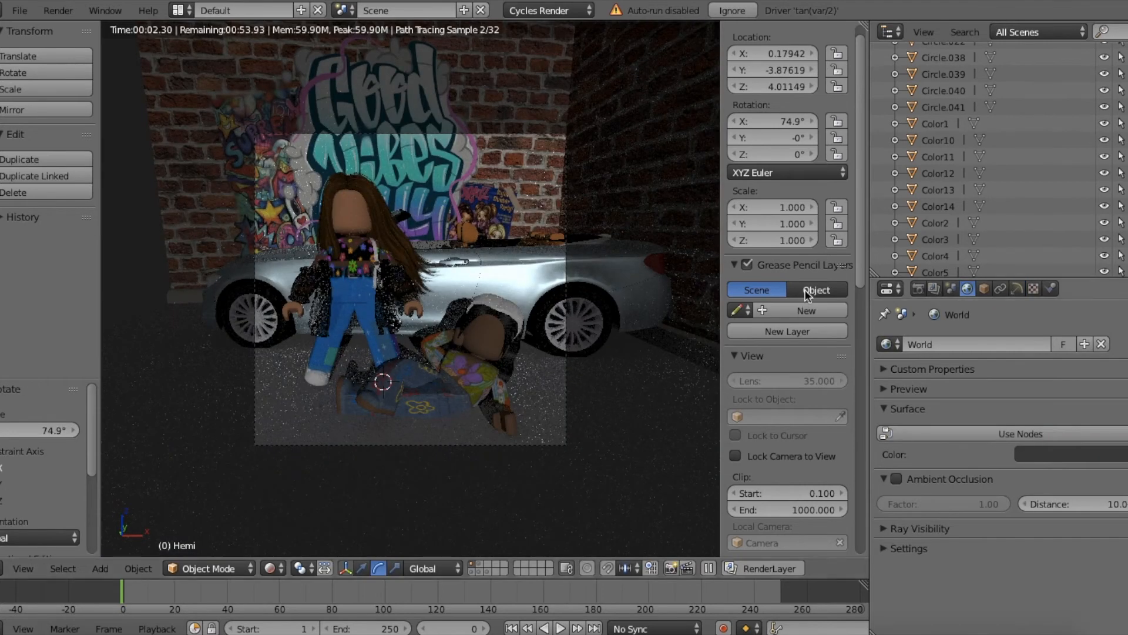
# Step: Set the Hemi lamp's emission strength to 3
pyautogui.click(1018, 291)
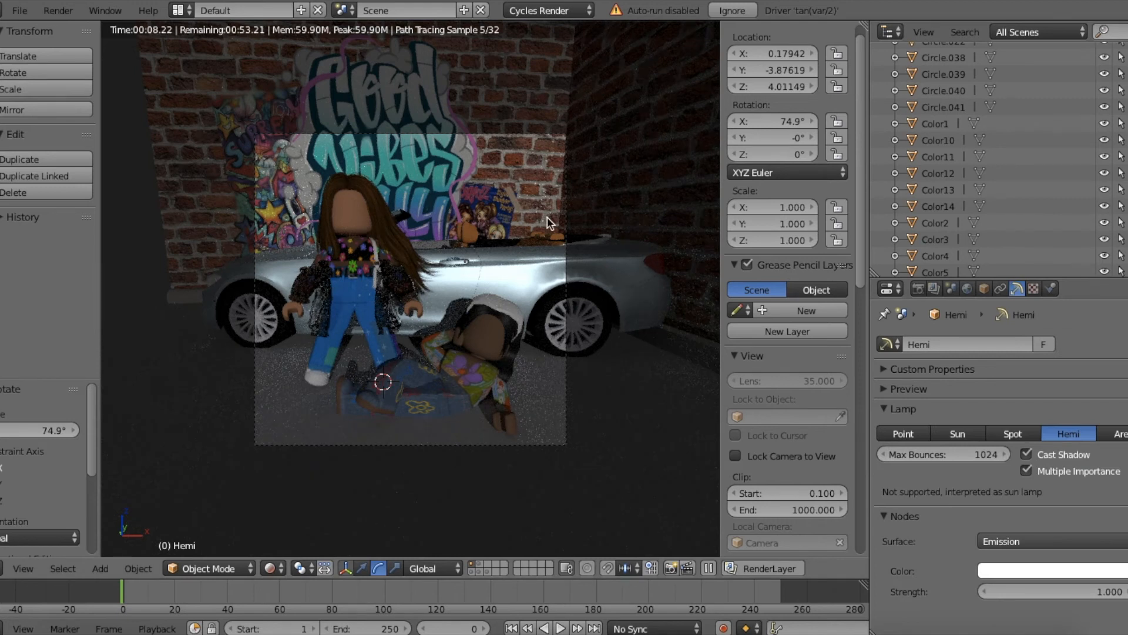
pyautogui.click(1037, 593)
pyautogui.write('3')
pyautogui.press('Return')
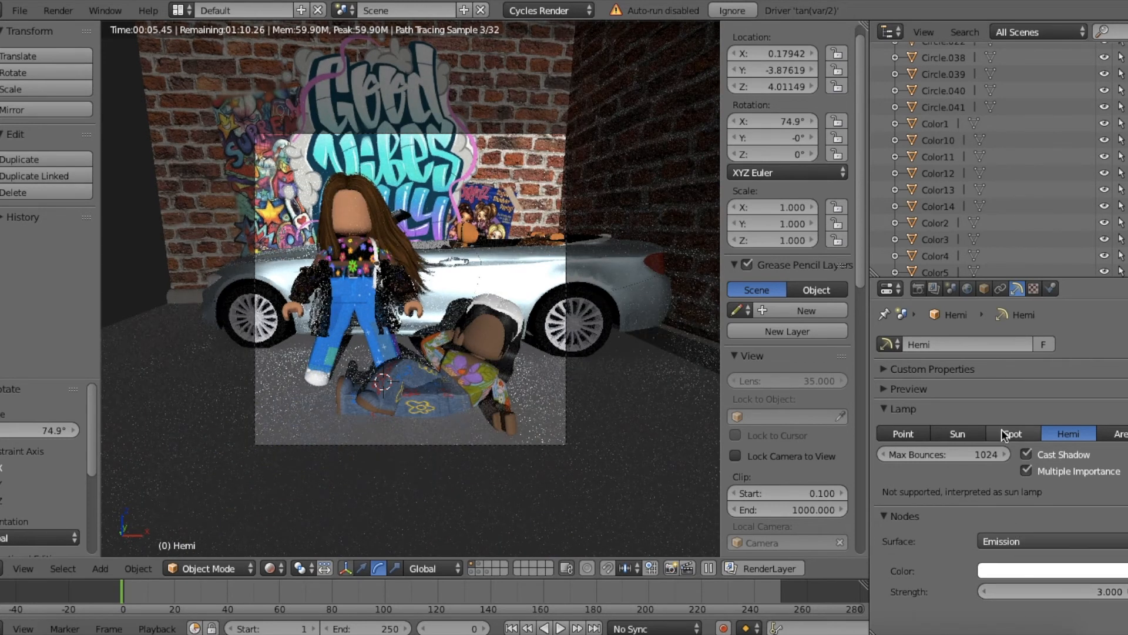
# Step: Try the Sun lamp type, change the lamp to Point, and move it to about Y -2.65 and Z 4.12 near the standing rig
pyautogui.click(971, 435)
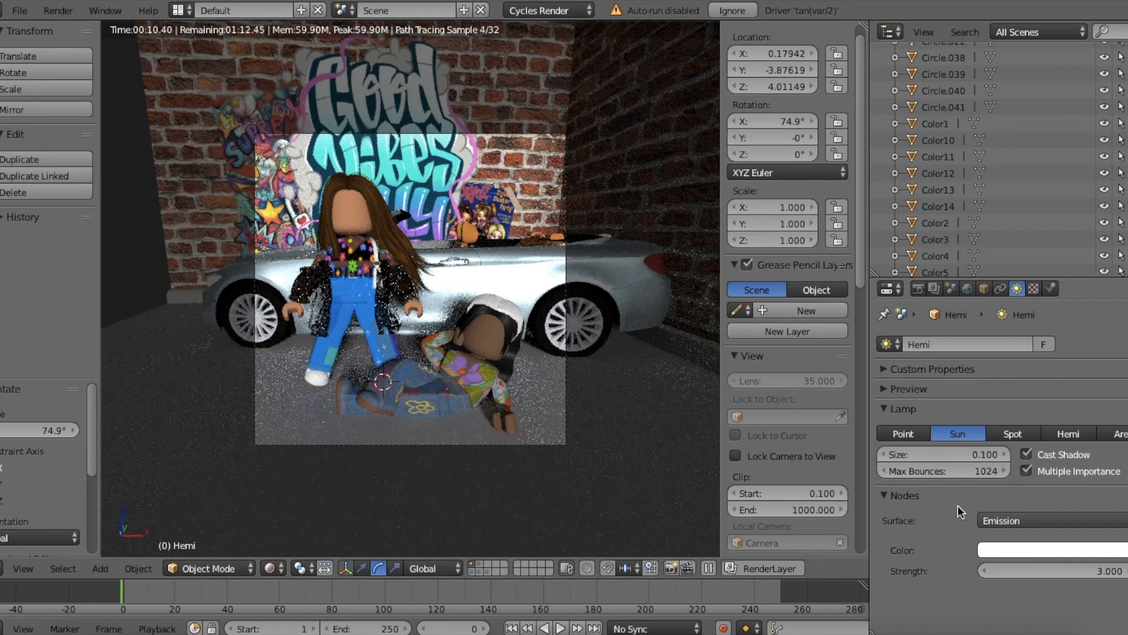
pyautogui.click(903, 433)
pyautogui.hotkey('shift', 'z')
pyautogui.press('g')
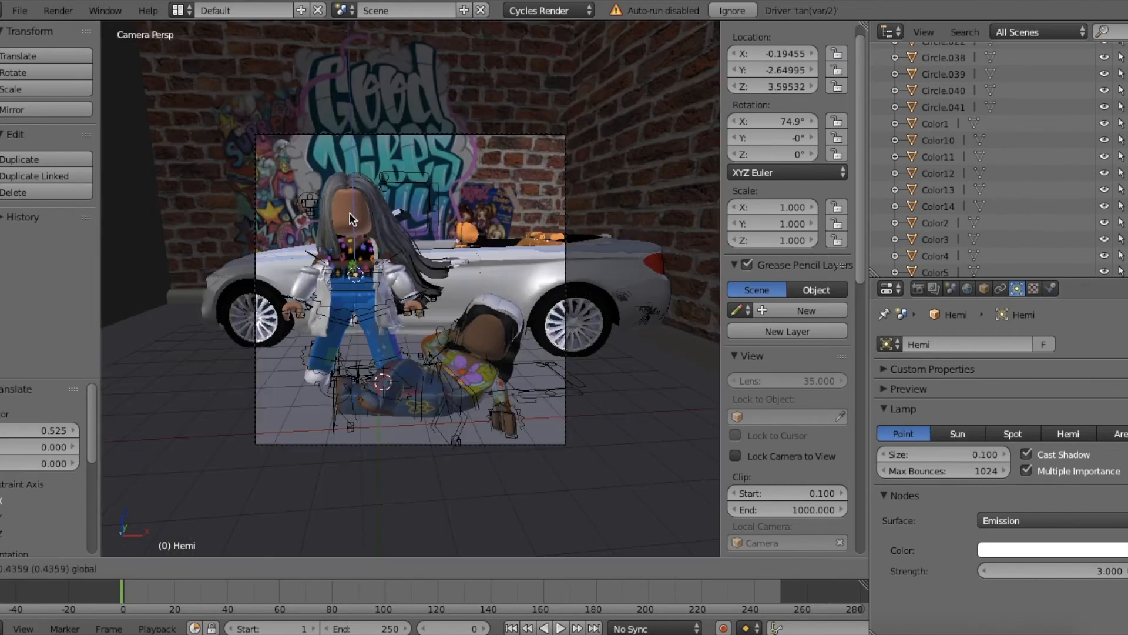
pyautogui.click(346, 185)
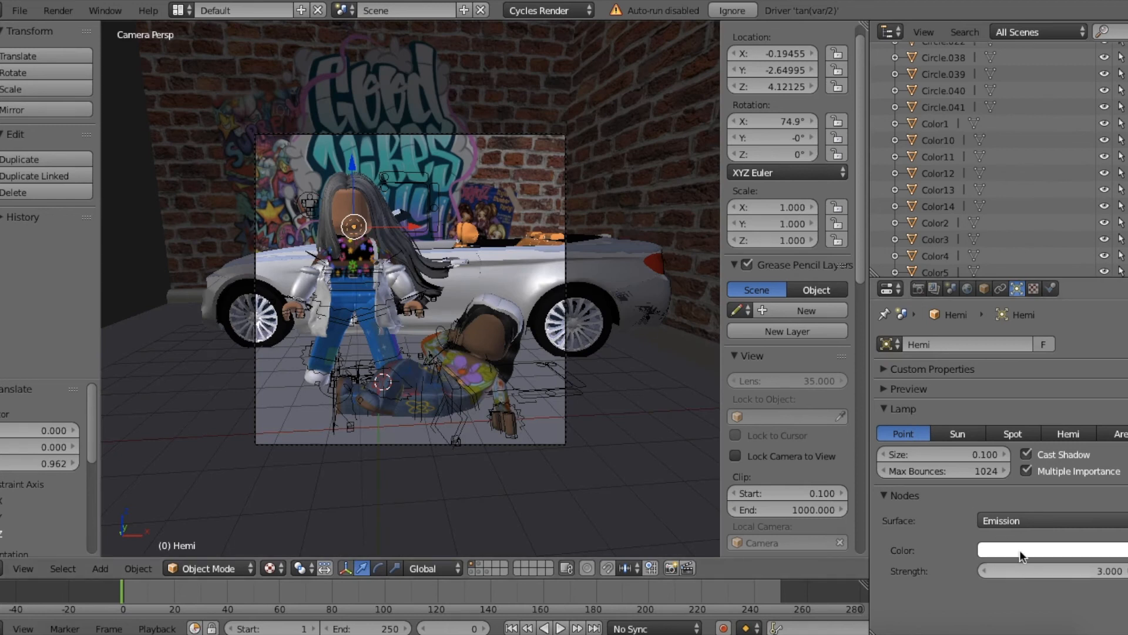
# Step: Set the Point lamp's emission strength to 100, check the lighting in rendered viewport shading, and return to textured shading
pyautogui.click(905, 389)
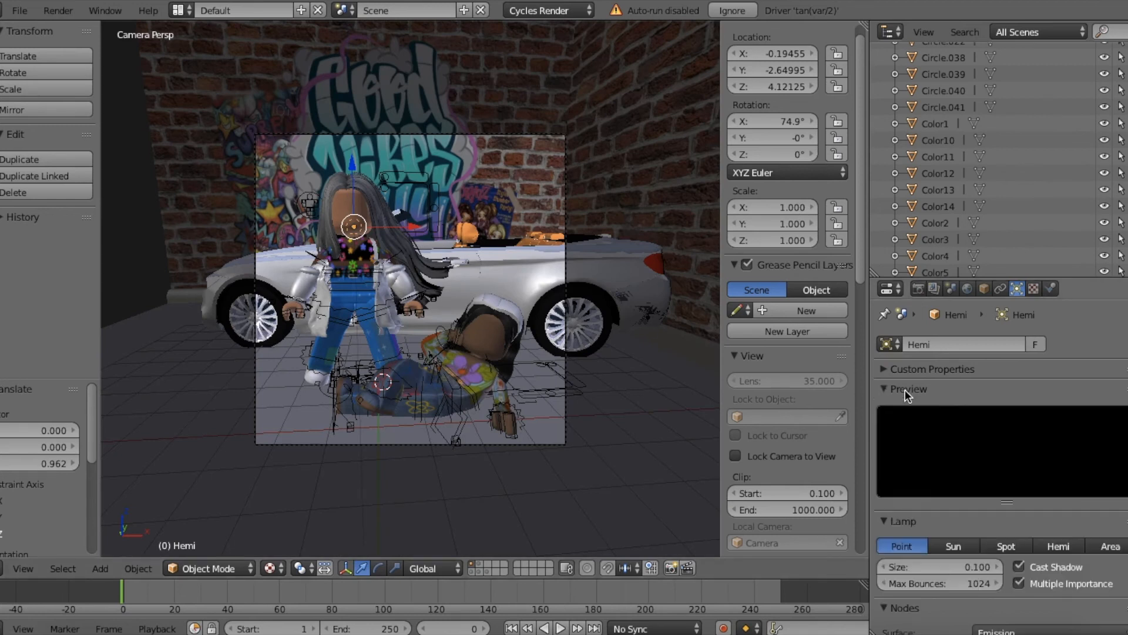
pyautogui.scroll(-3, 979, 396)
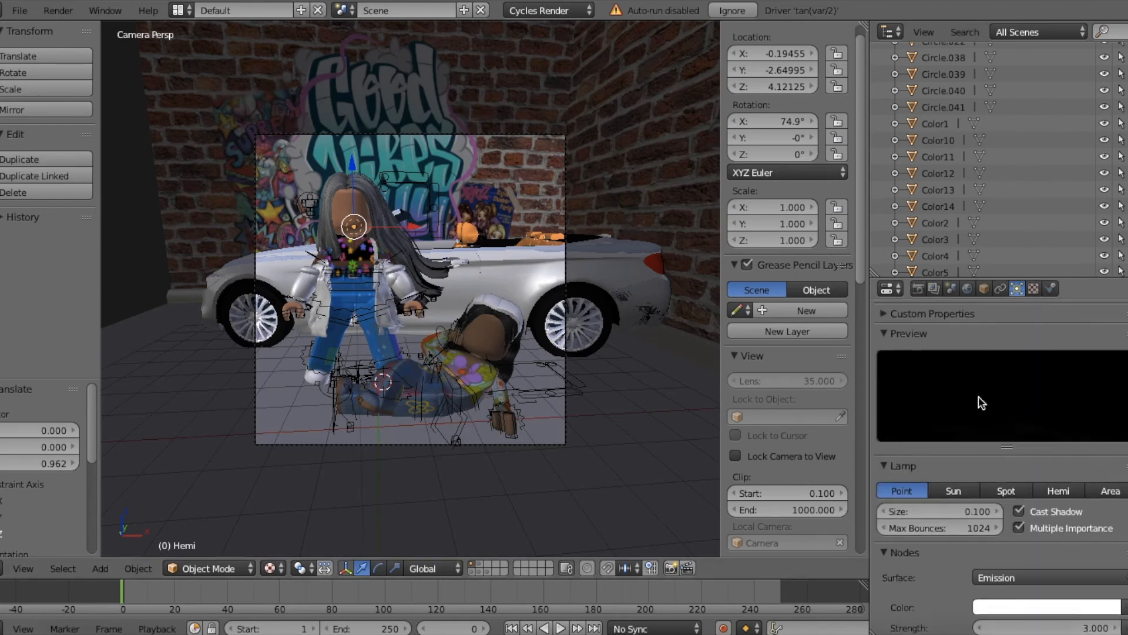
pyautogui.click(997, 625)
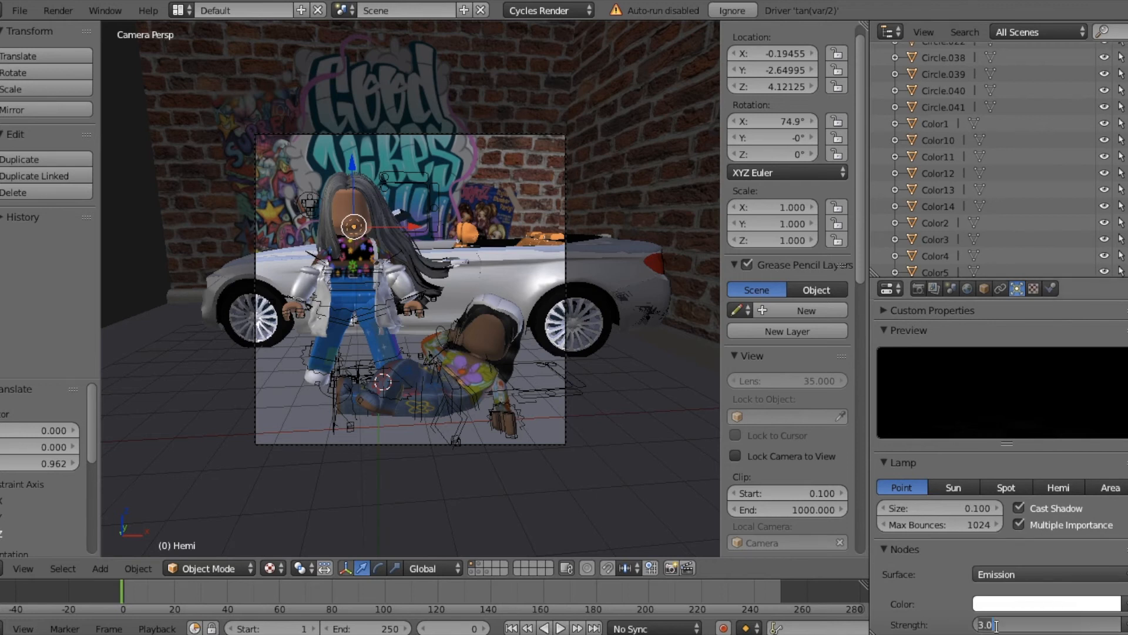
pyautogui.write('100')
pyautogui.press('Return')
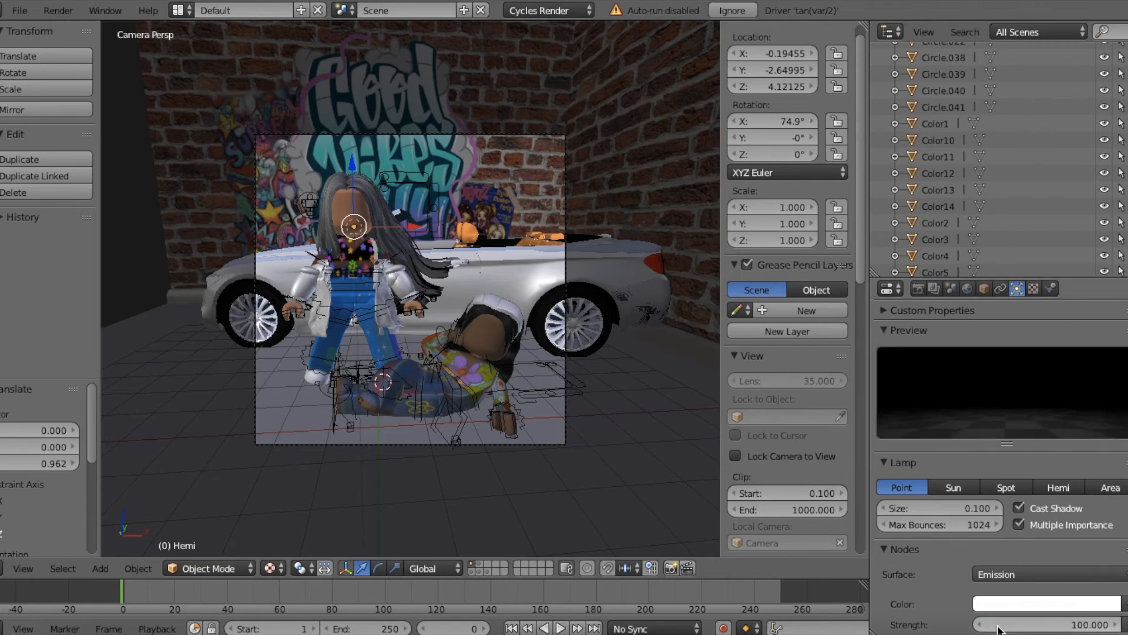
pyautogui.click(269, 569)
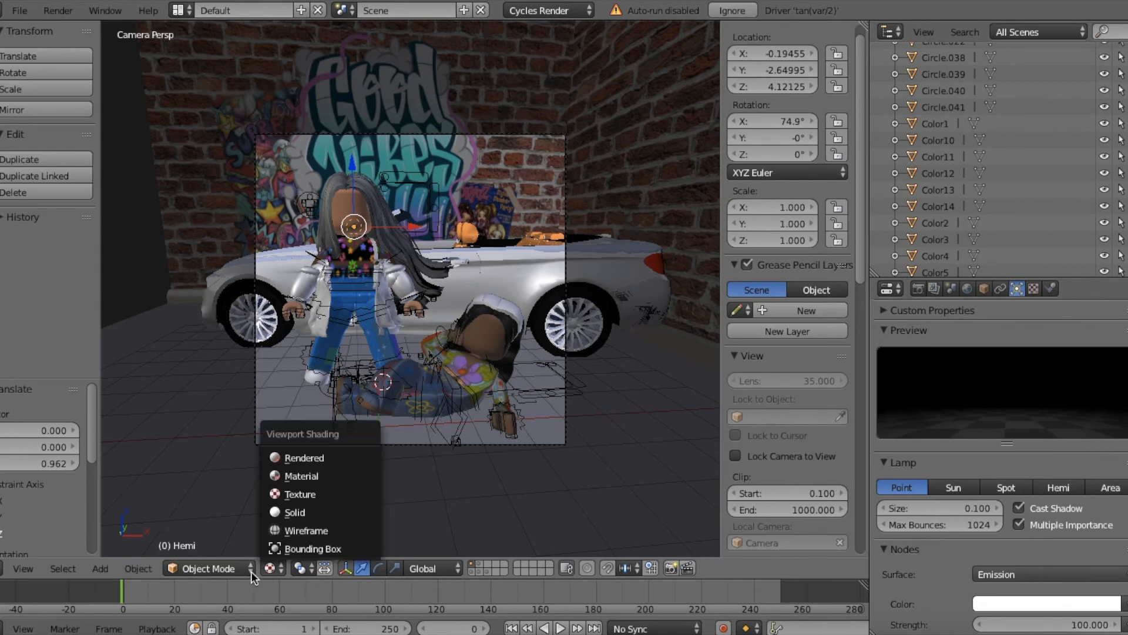
pyautogui.click(285, 453)
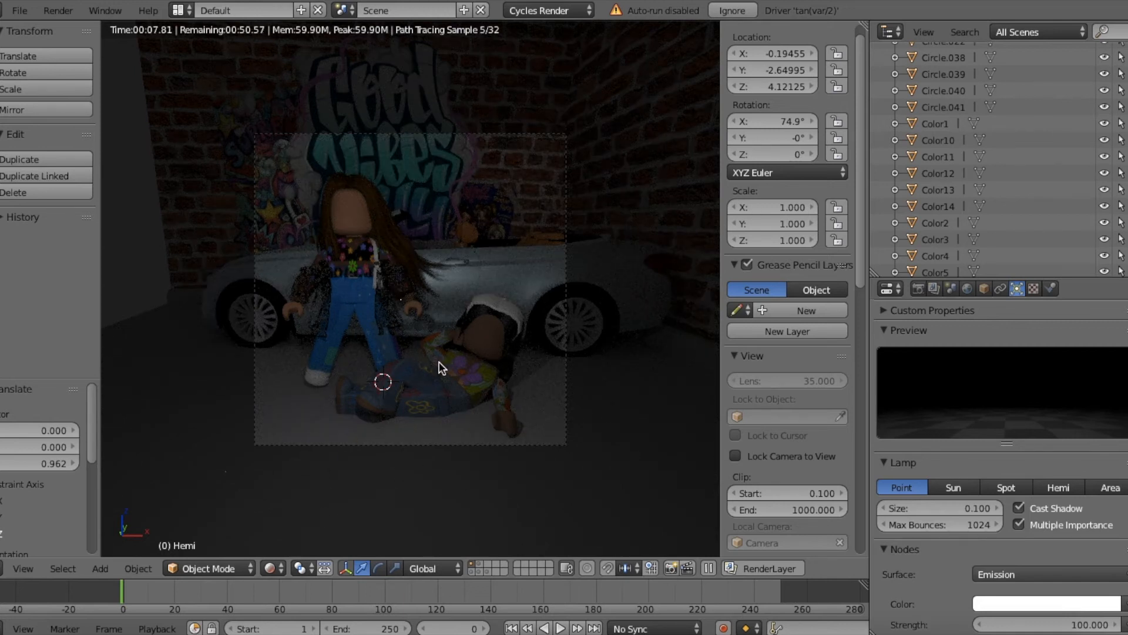
pyautogui.click(272, 569)
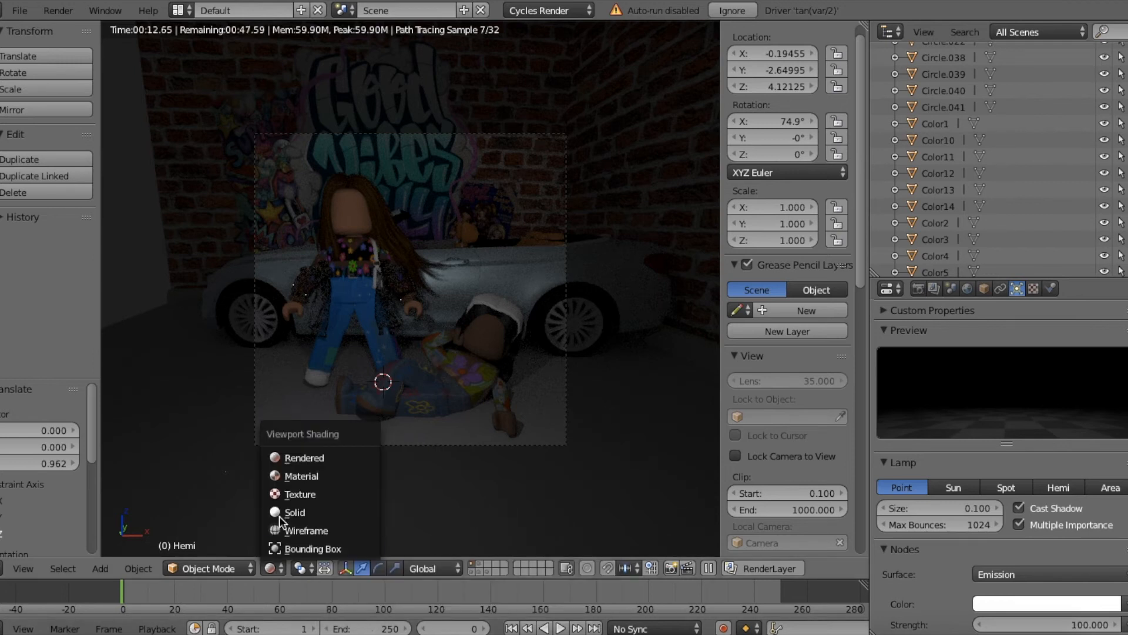
pyautogui.click(284, 493)
# Step: Move the lamp to about X 0.15 and Z 3.82 beside the standing rig and change its type to Area
pyautogui.press('g')
pyautogui.press('x')
pyautogui.moveTo(426, 202); pyautogui.dragTo(425, 202)
pyautogui.moveTo(389, 174); pyautogui.dragTo(390, 201)
pyautogui.click(1108, 487)
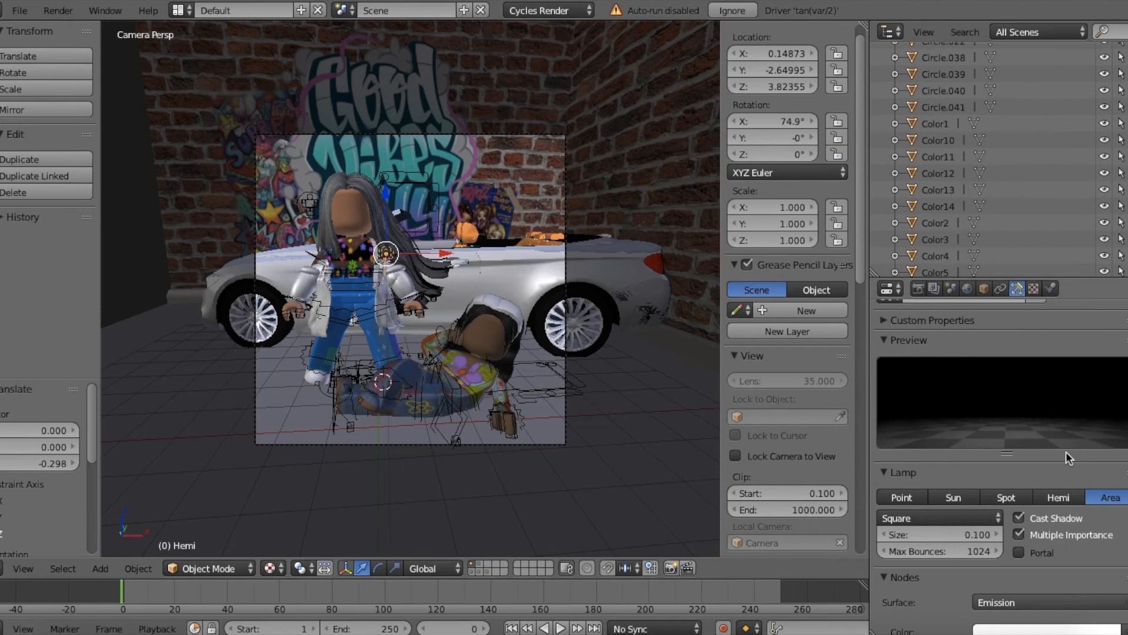
# Step: Preview the Area lamp's lighting in rendered viewport shading and switch the lamp back to Hemi
pyautogui.click(270, 568)
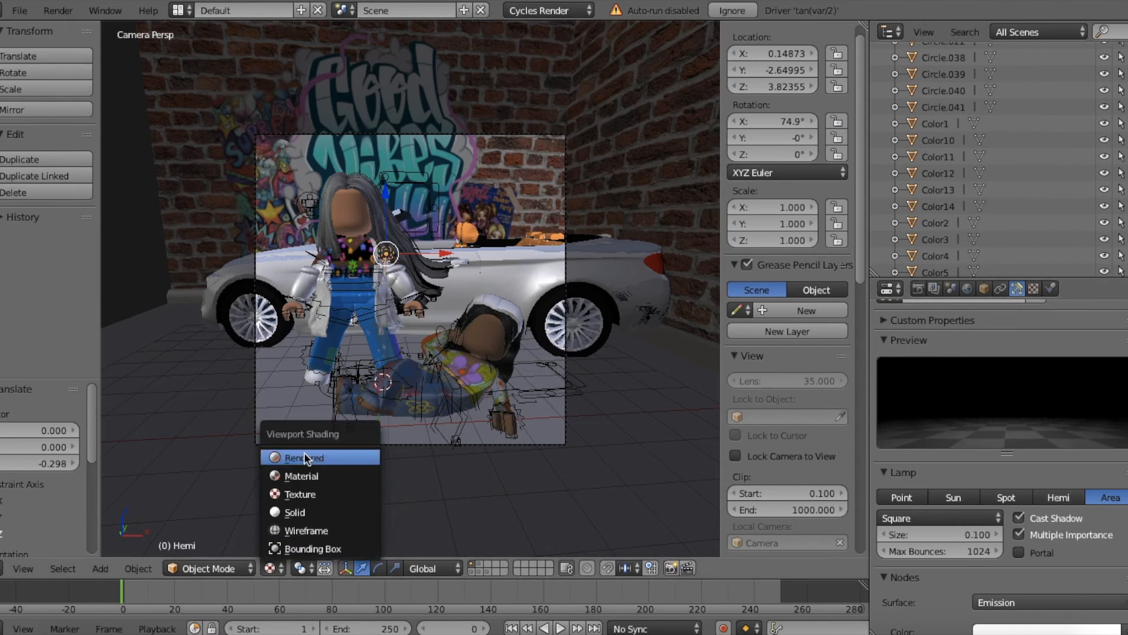
pyautogui.click(304, 454)
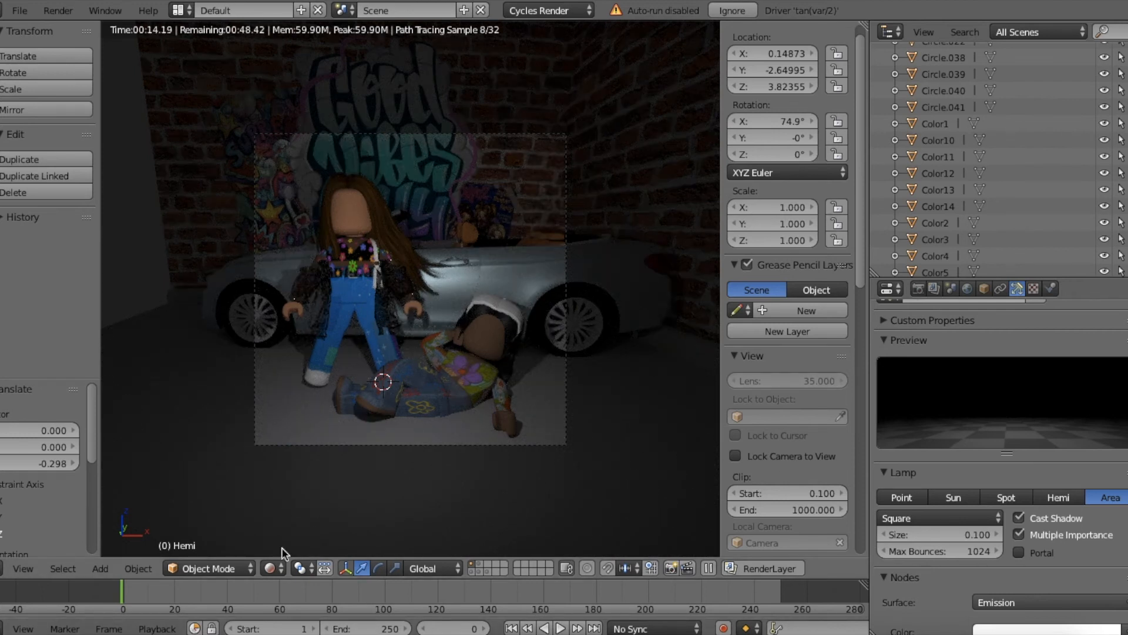
pyautogui.click(271, 568)
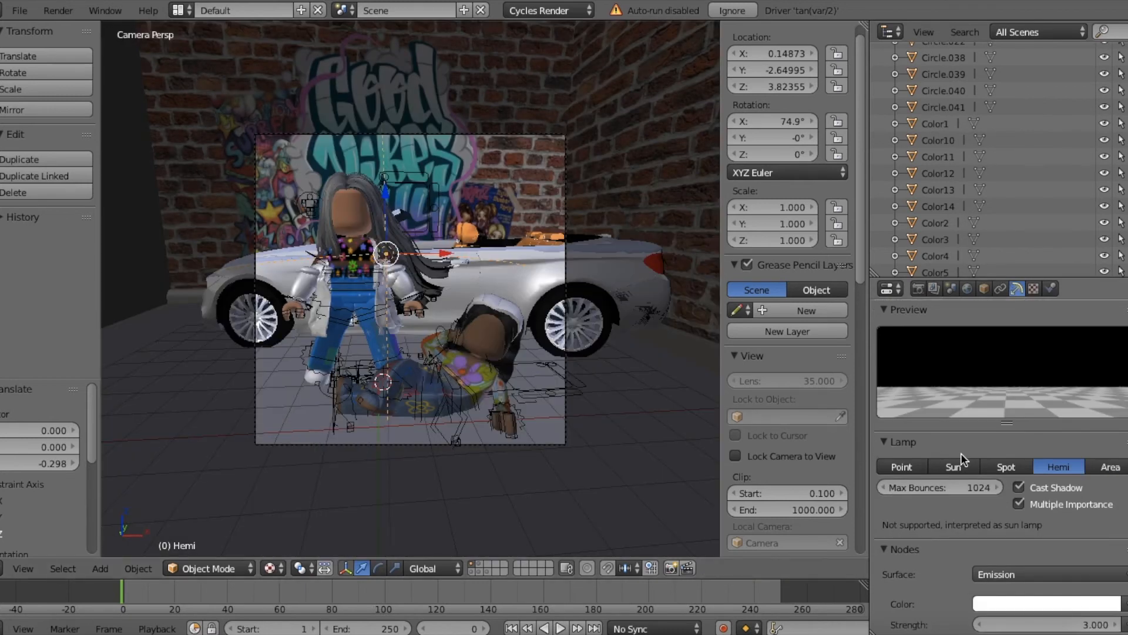
# Step: Leave the camera view and move the Hemi lamp farther in front of the rigs, to about X 0.26 and Y -4.94
pyautogui.click(37, 566)
pyautogui.click(31, 508)
pyautogui.hotkey('shift', 'f')
pyautogui.press('d')
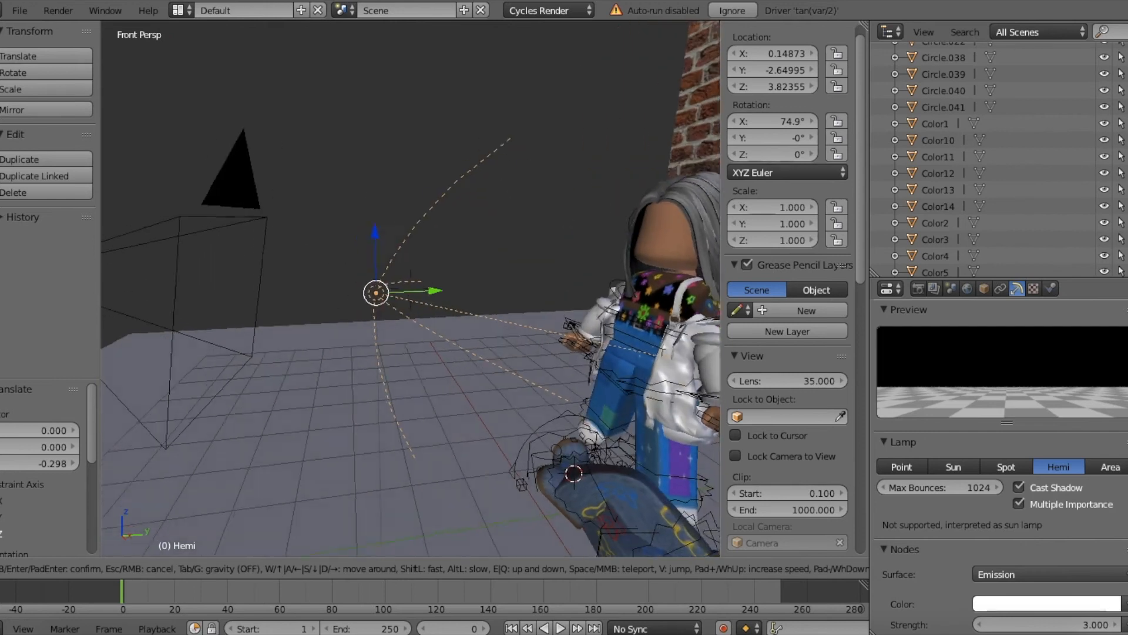
pyautogui.press('Return')
pyautogui.press('g')
pyautogui.press('y')
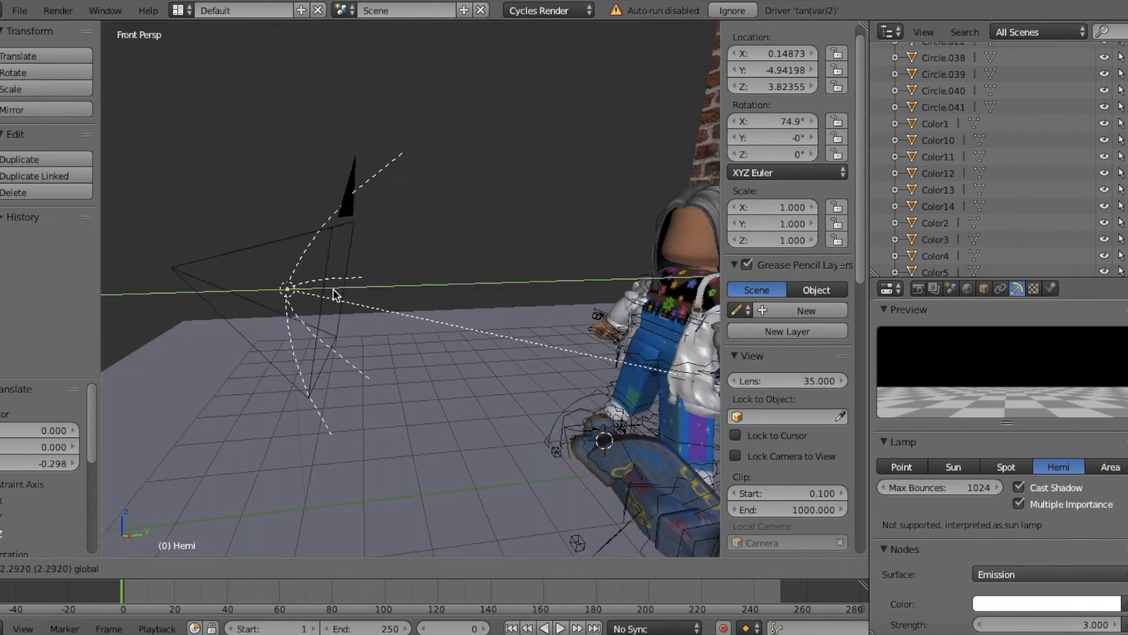
pyautogui.click(329, 288)
pyautogui.hotkey('shift', 'f')
pyautogui.press('a')
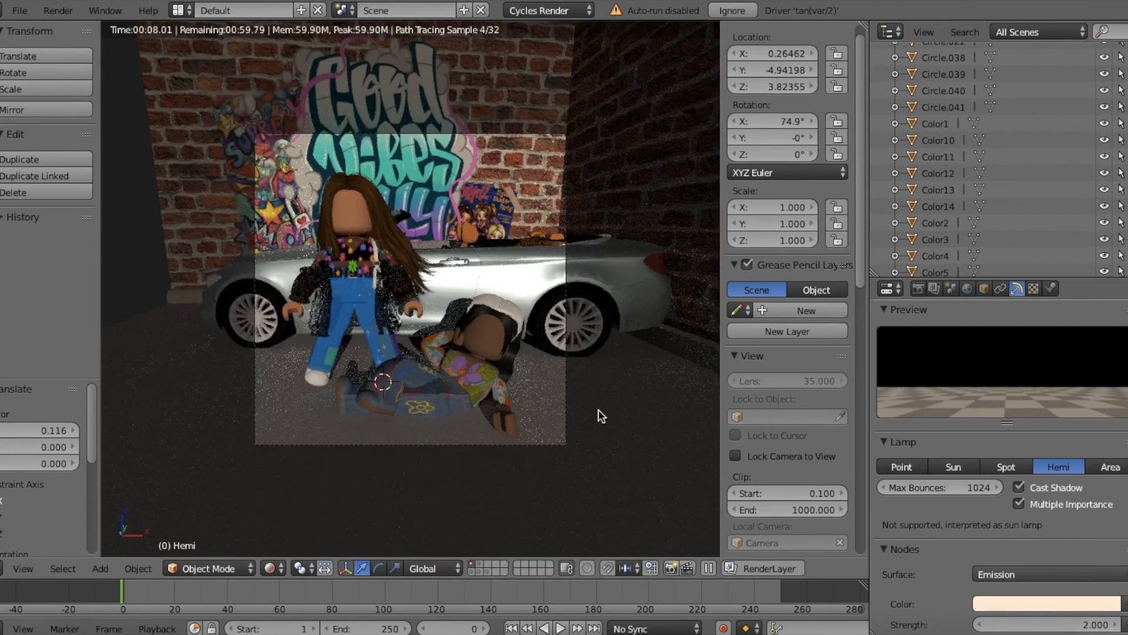
# Step: Enable nodes for the world surface and set its background color to an Environment Texture
pyautogui.click(933, 289)
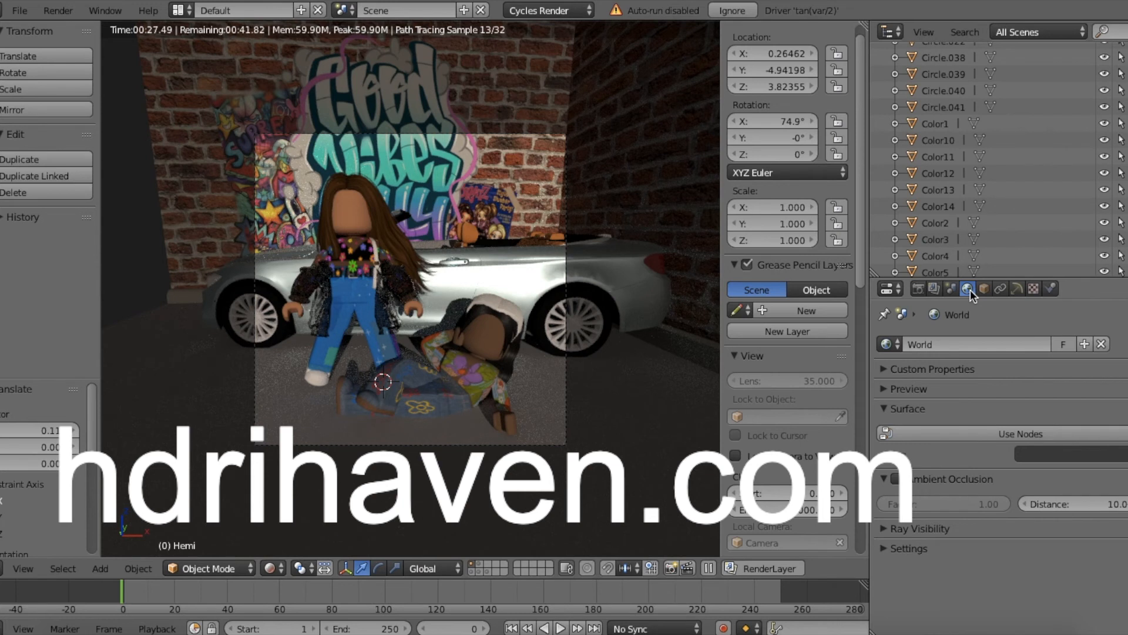
pyautogui.click(951, 433)
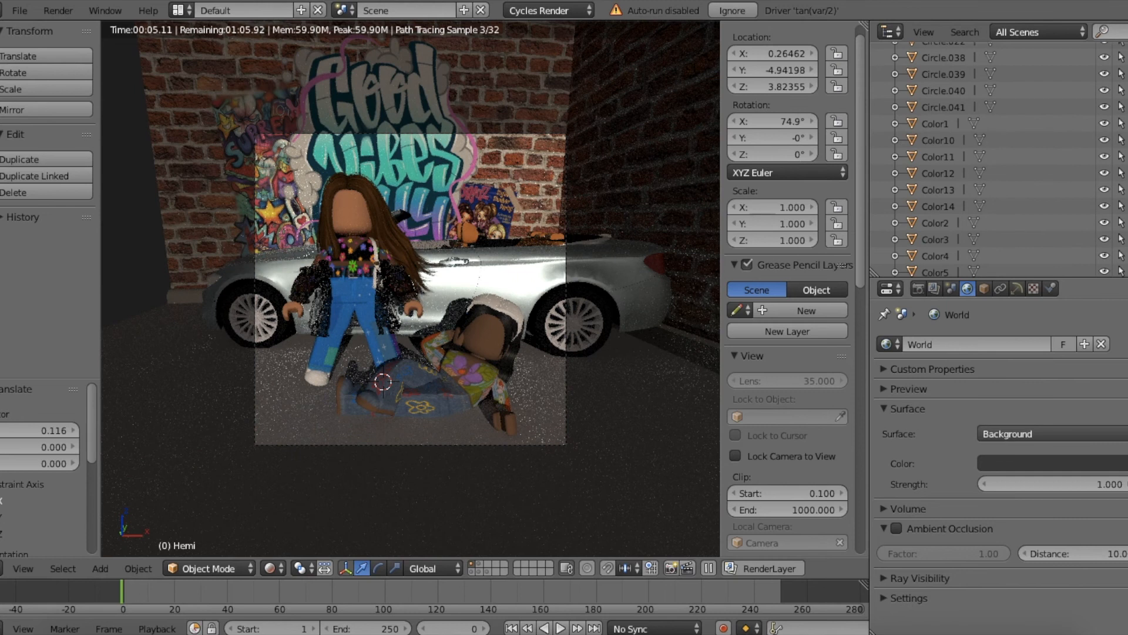
pyautogui.click(881, 463)
pyautogui.click(818, 280)
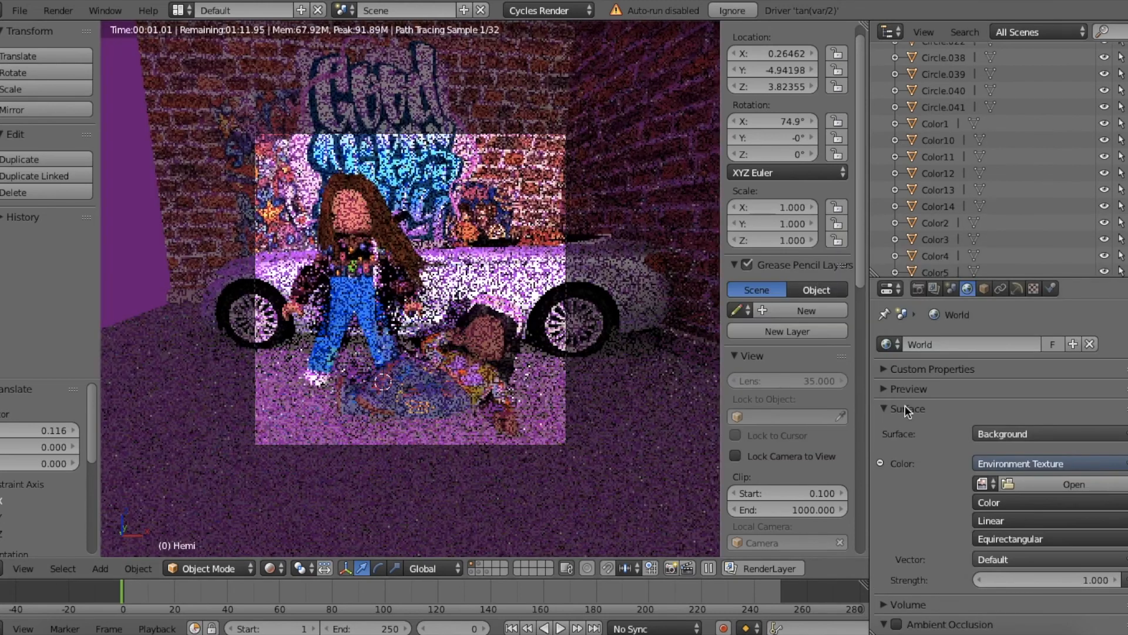
# Step: Filter the Downloads folder for "hdr" and load rooitou_park_4k.hdr as the world's environment image
pyautogui.click(1038, 483)
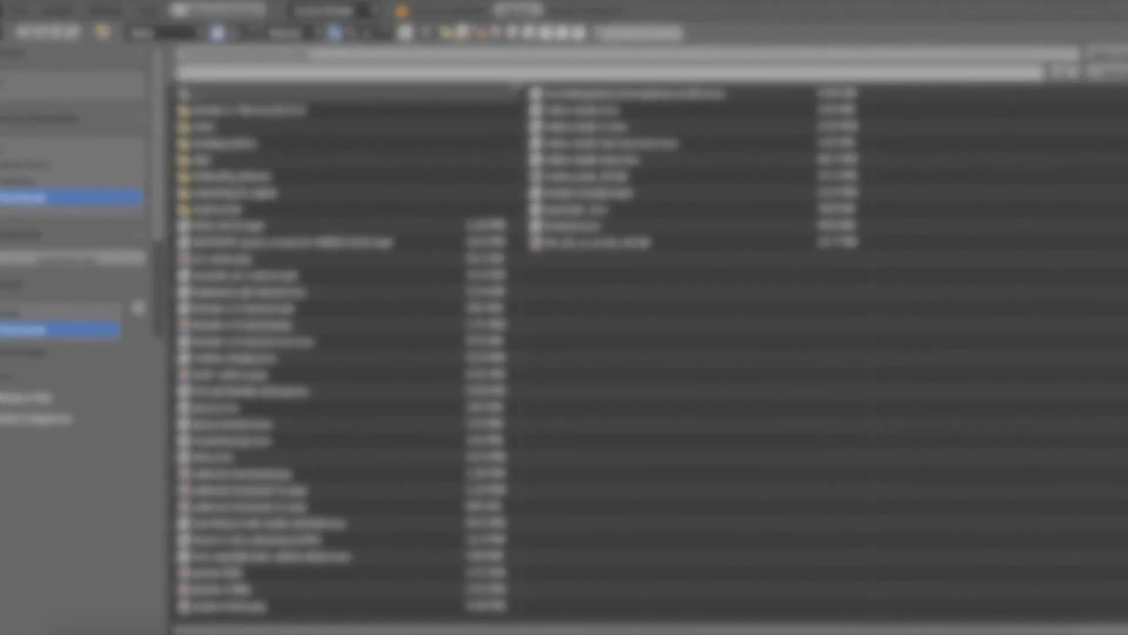
pyautogui.click(646, 33)
pyautogui.write('hdr')
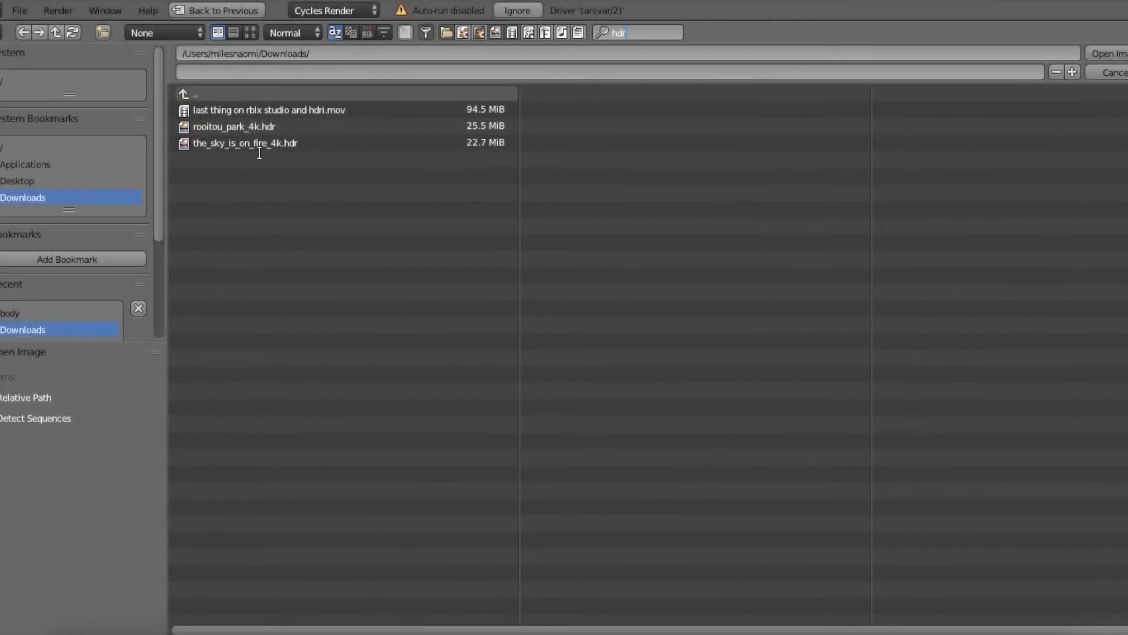
pyautogui.doubleClick(253, 126)
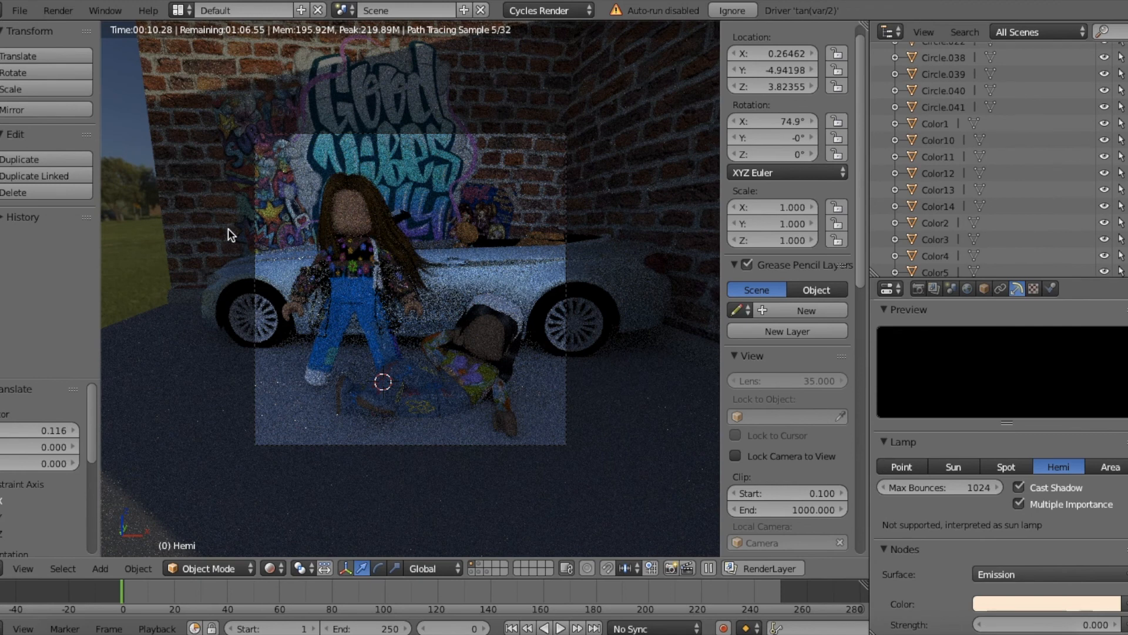
# Step: Leave the camera view to inspect the HDRI surroundings around the brick walls and car, and return to the camera view
pyautogui.click(23, 568)
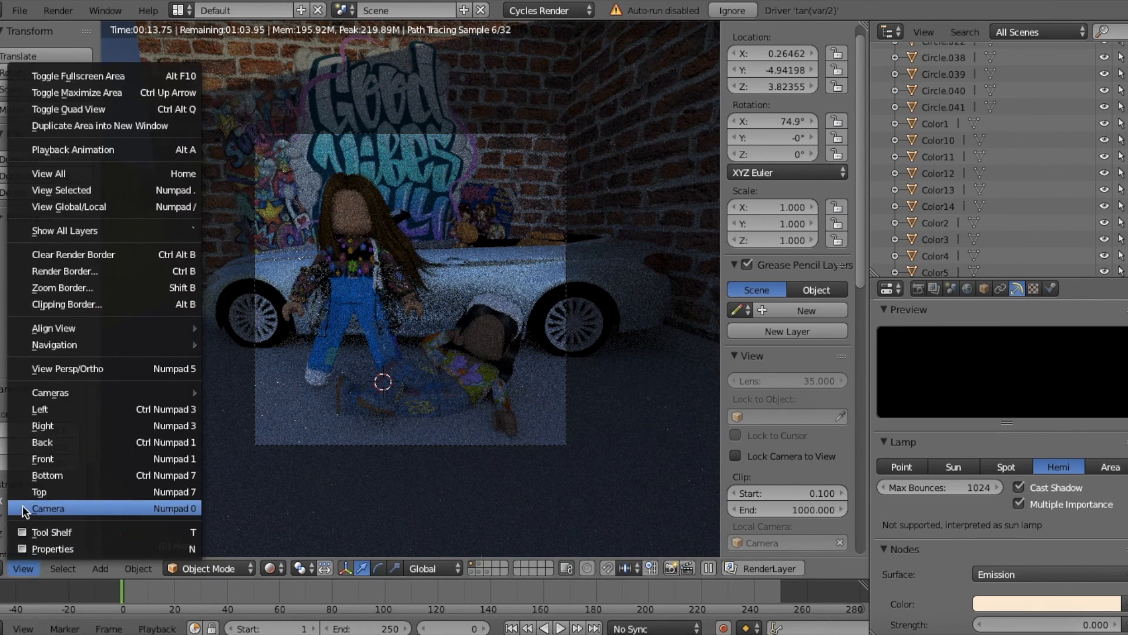
pyautogui.click(47, 508)
pyautogui.hotkey('shift', 'f')
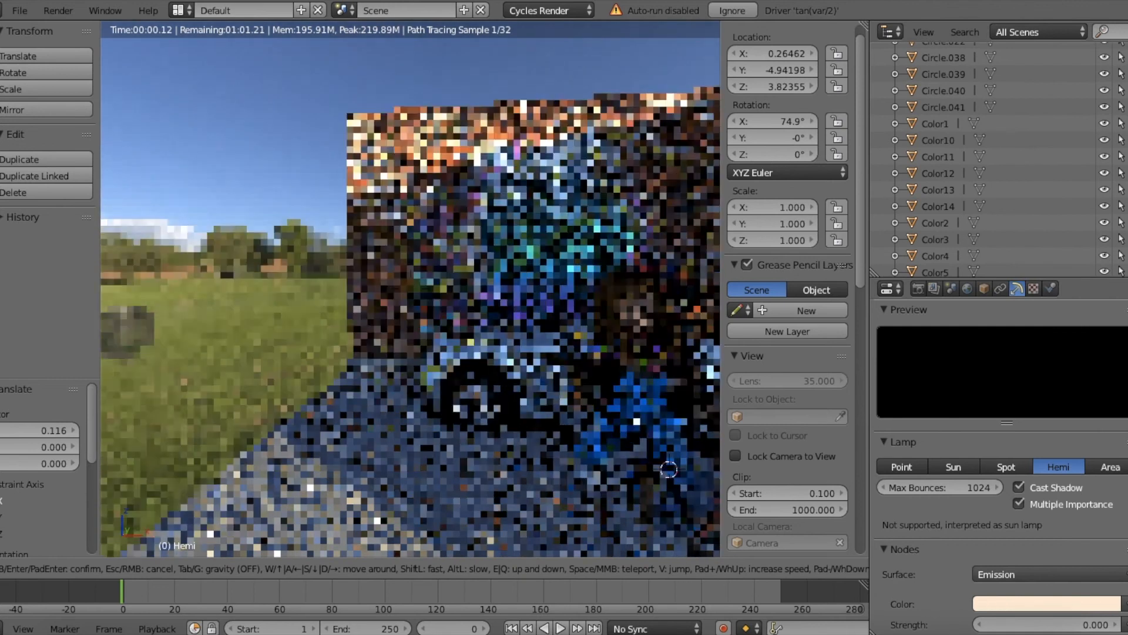
pyautogui.click(411, 289)
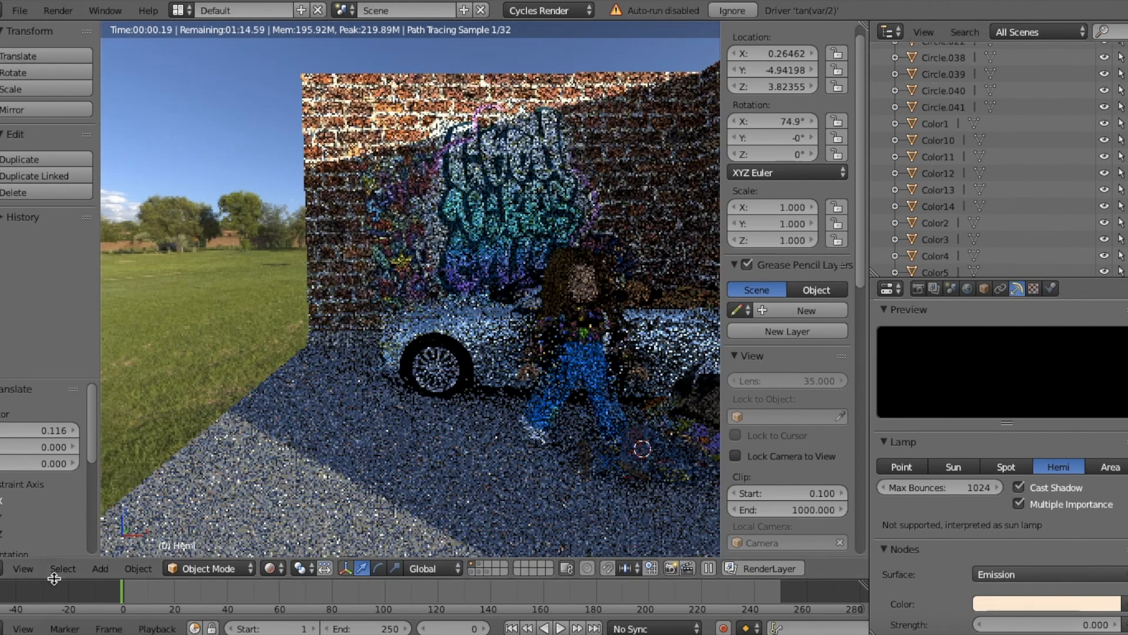
pyautogui.press('KP_0')
# Step: Enable denoising for the render layer and review the world background and Hemi lamp settings
pyautogui.click(934, 288)
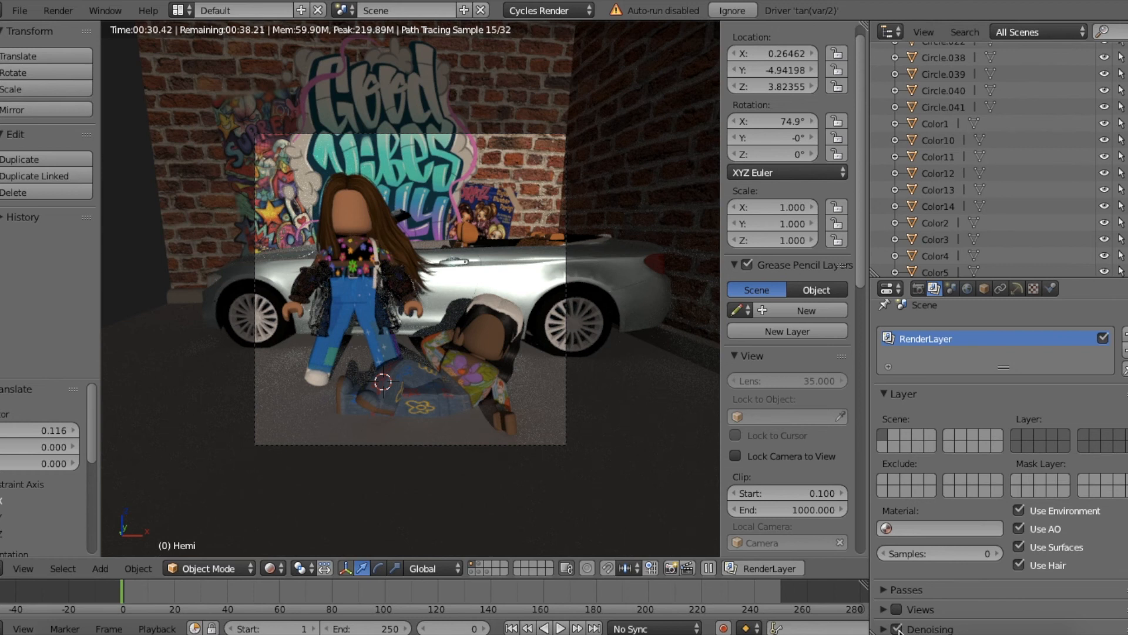
pyautogui.click(967, 288)
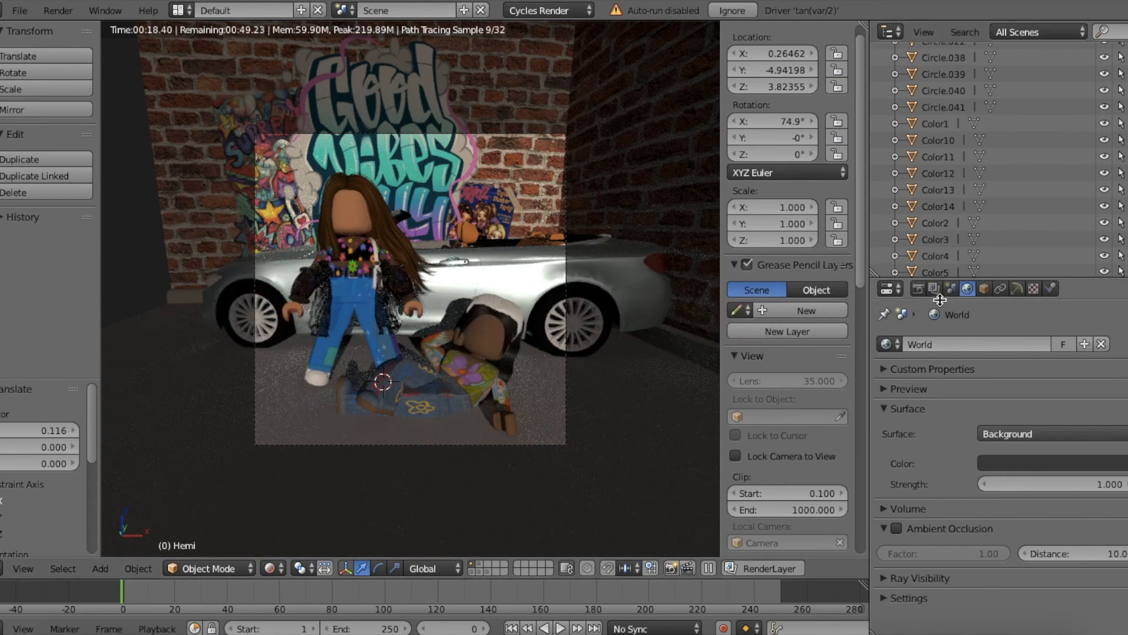
pyautogui.click(1016, 288)
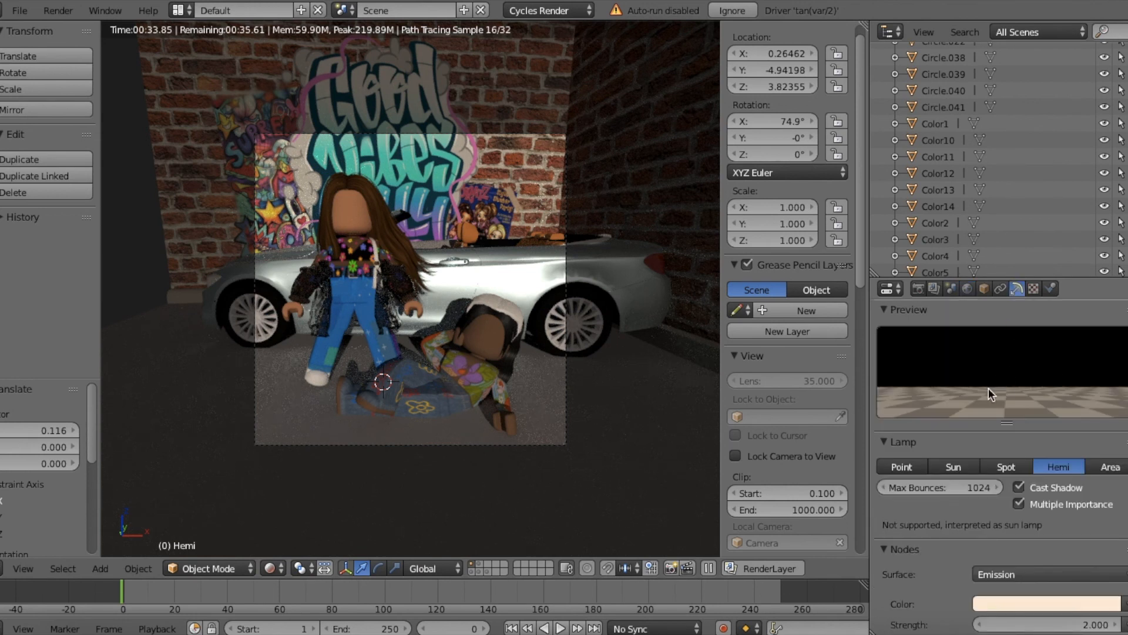